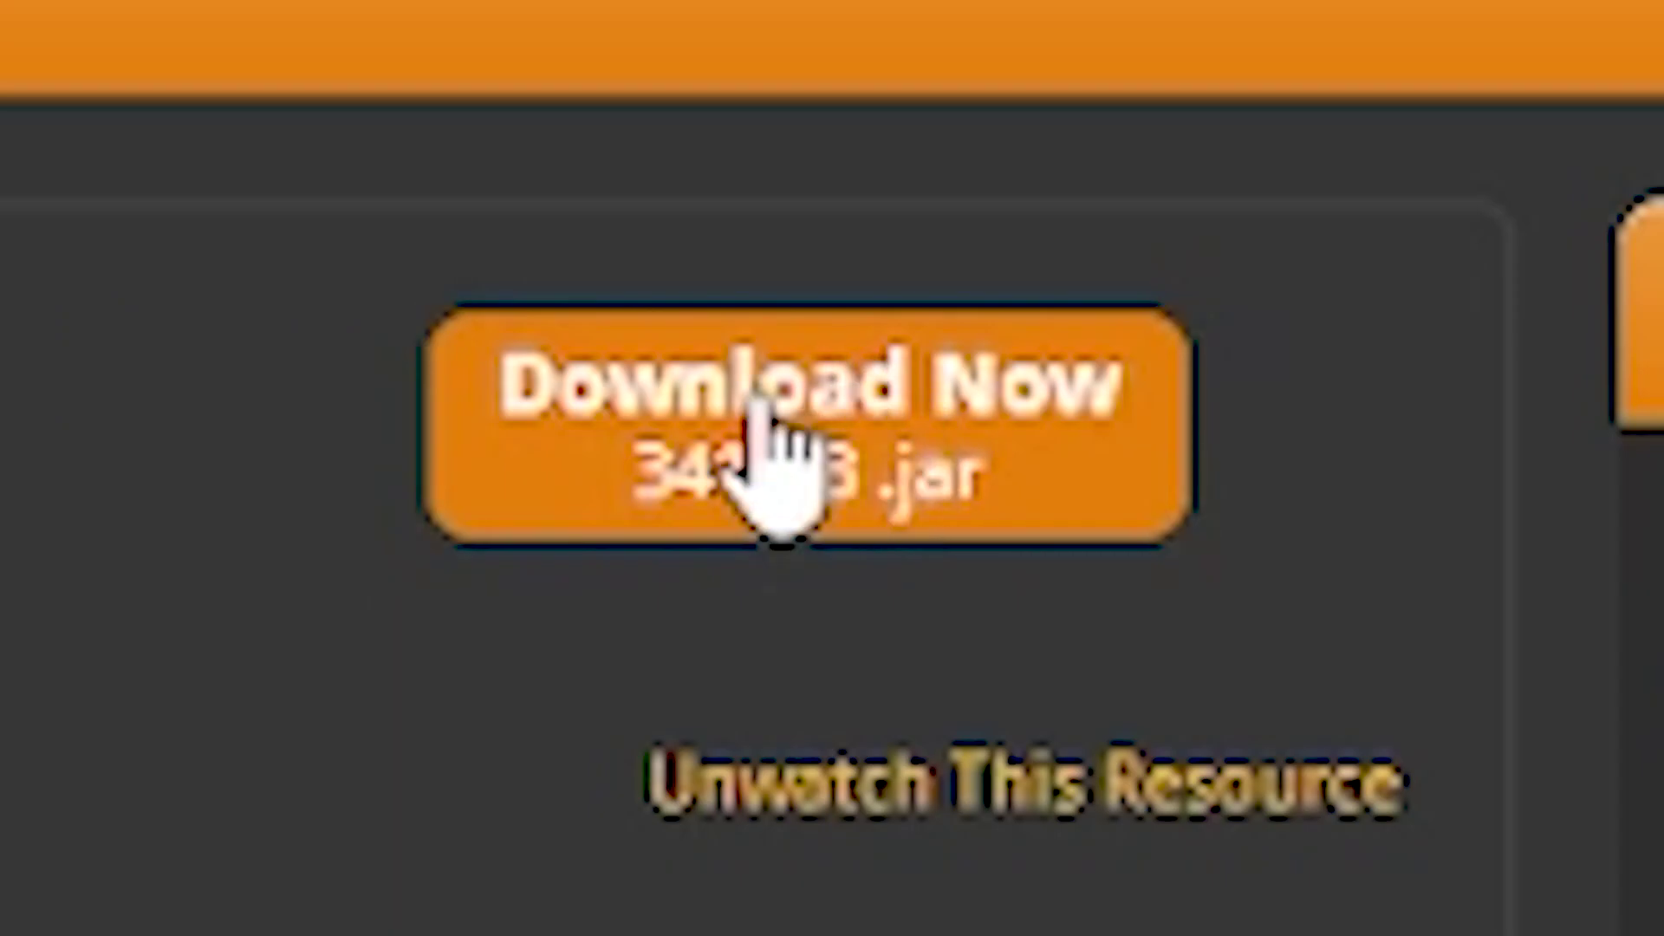
Download the Graves plugin .jar and upload it into the server's plugins folder.
{"action": "left_click", "coordinate": [1065, 110]}
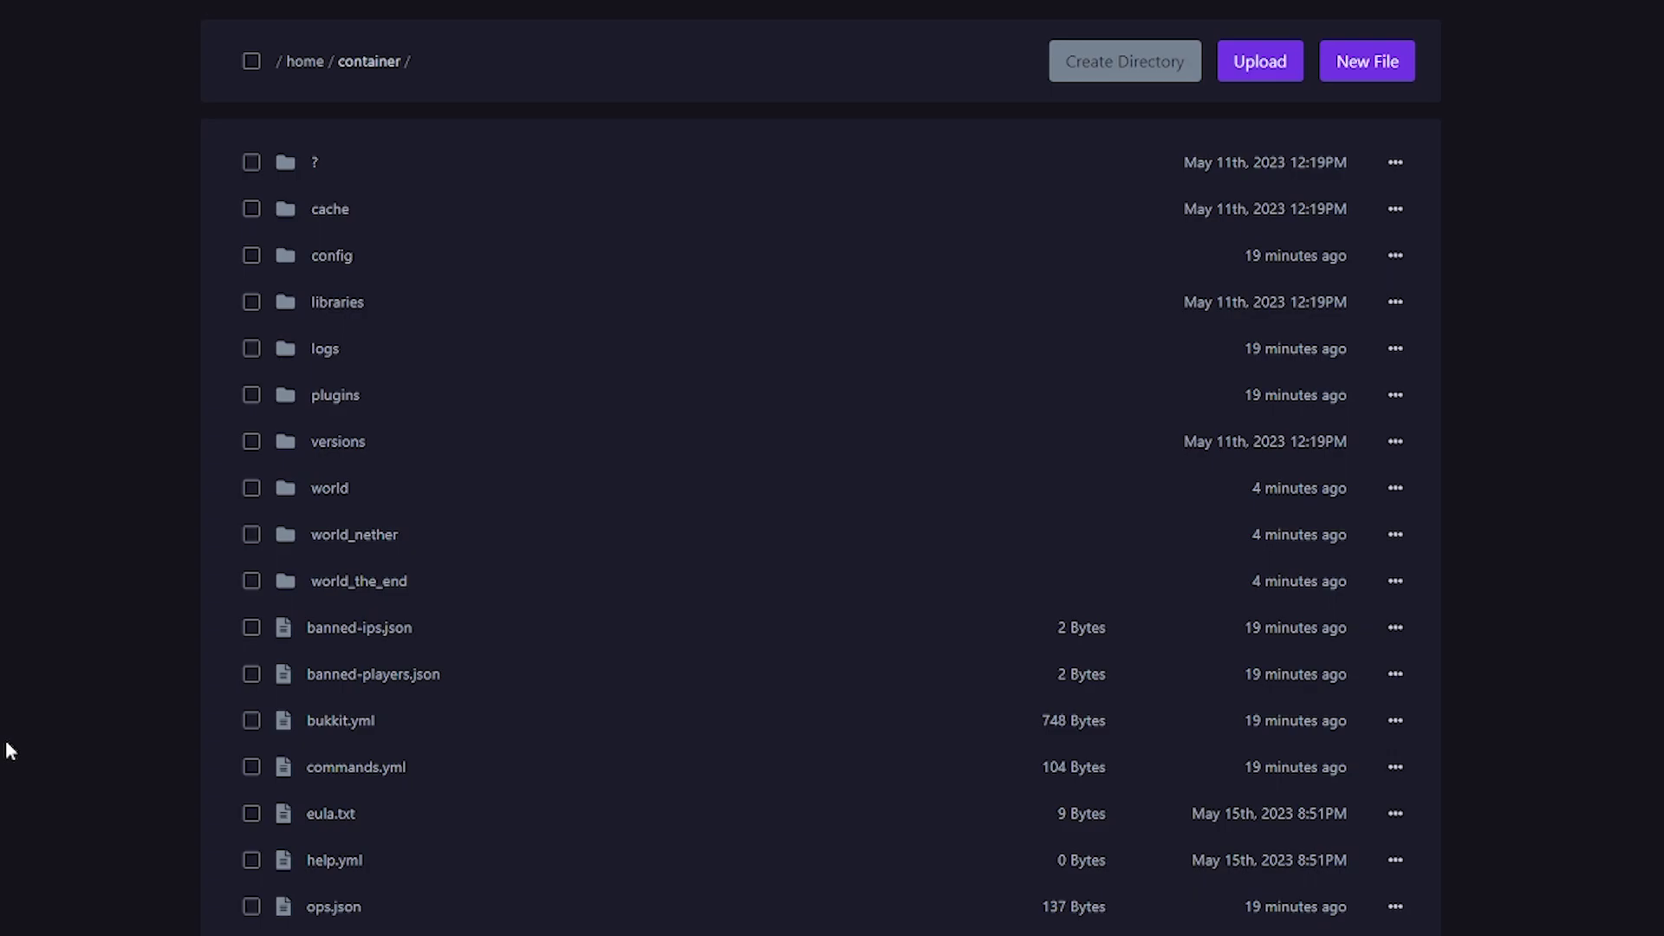
{"action": "left_click", "coordinate": [334, 394]}
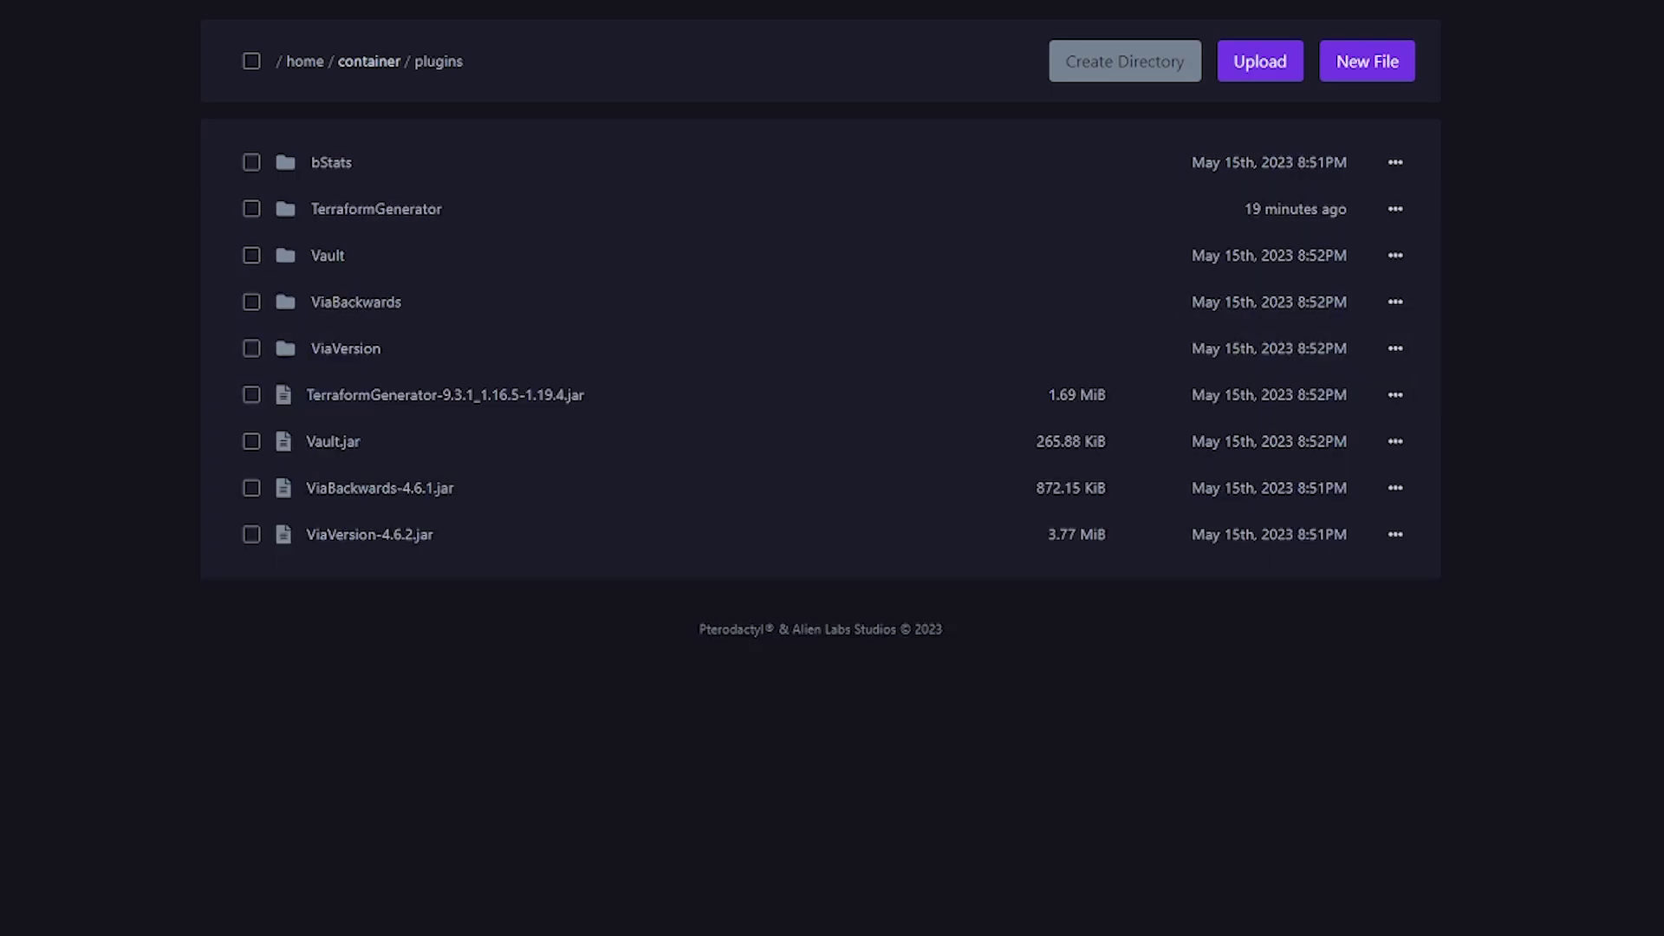
{"action": "left_click_drag", "start_coordinate": [754, 935], "coordinate": [748, 856]}
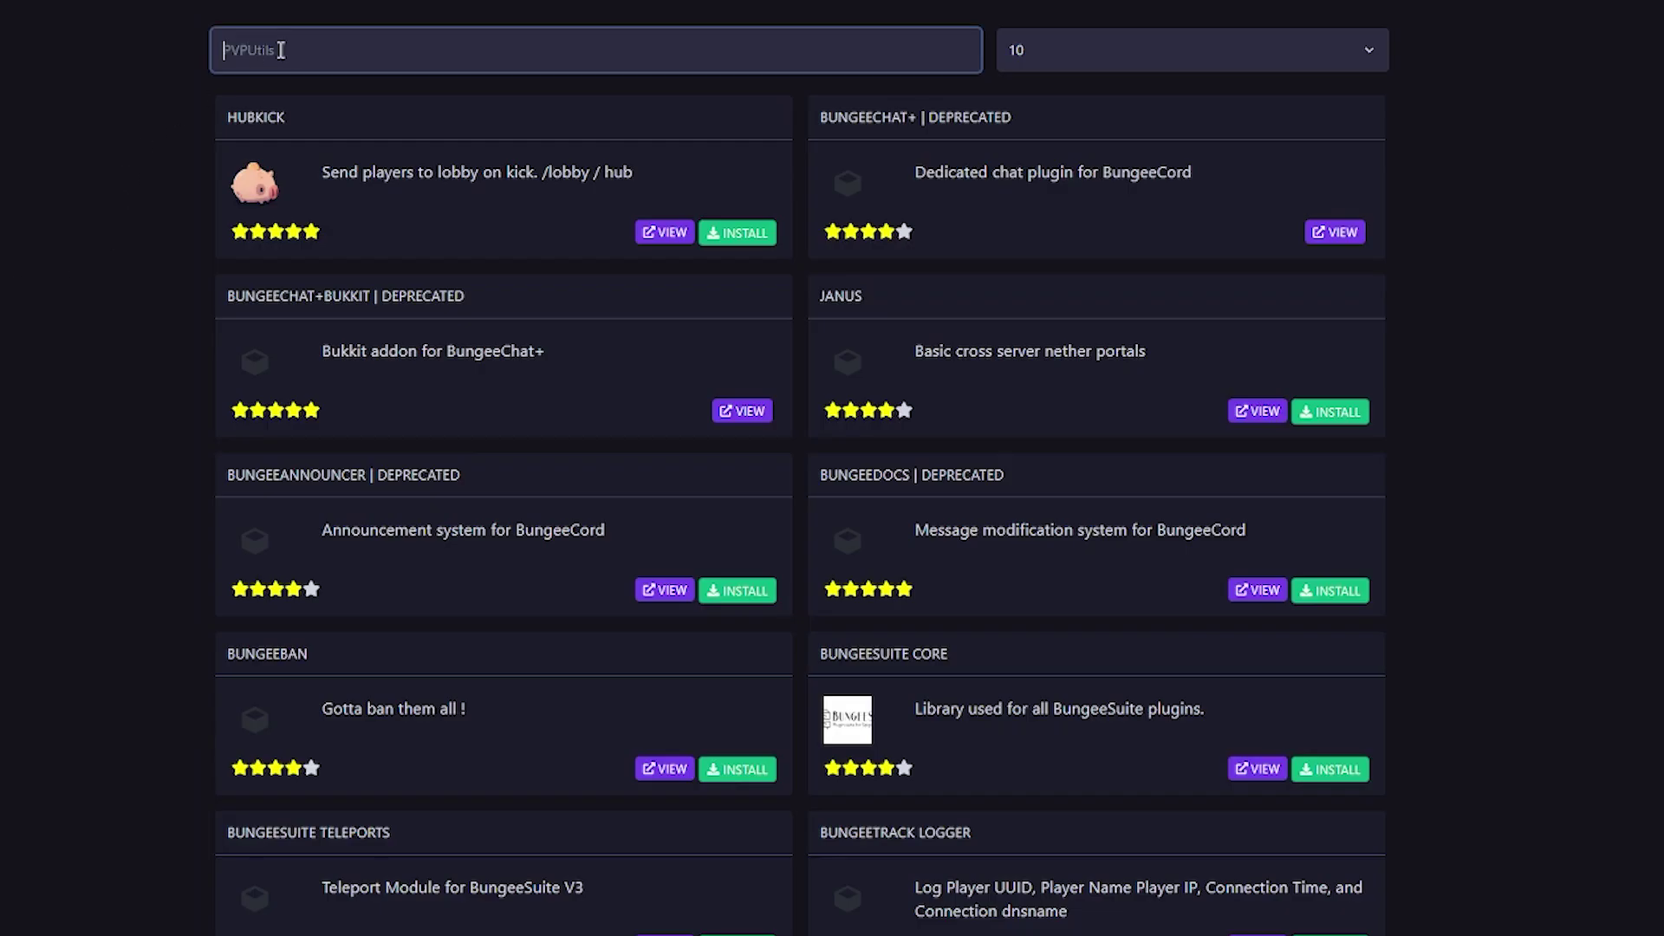
Search the plugin installer for "graves" and install the Graves death chest plugin.
{"action": "type", "text": "graves"}
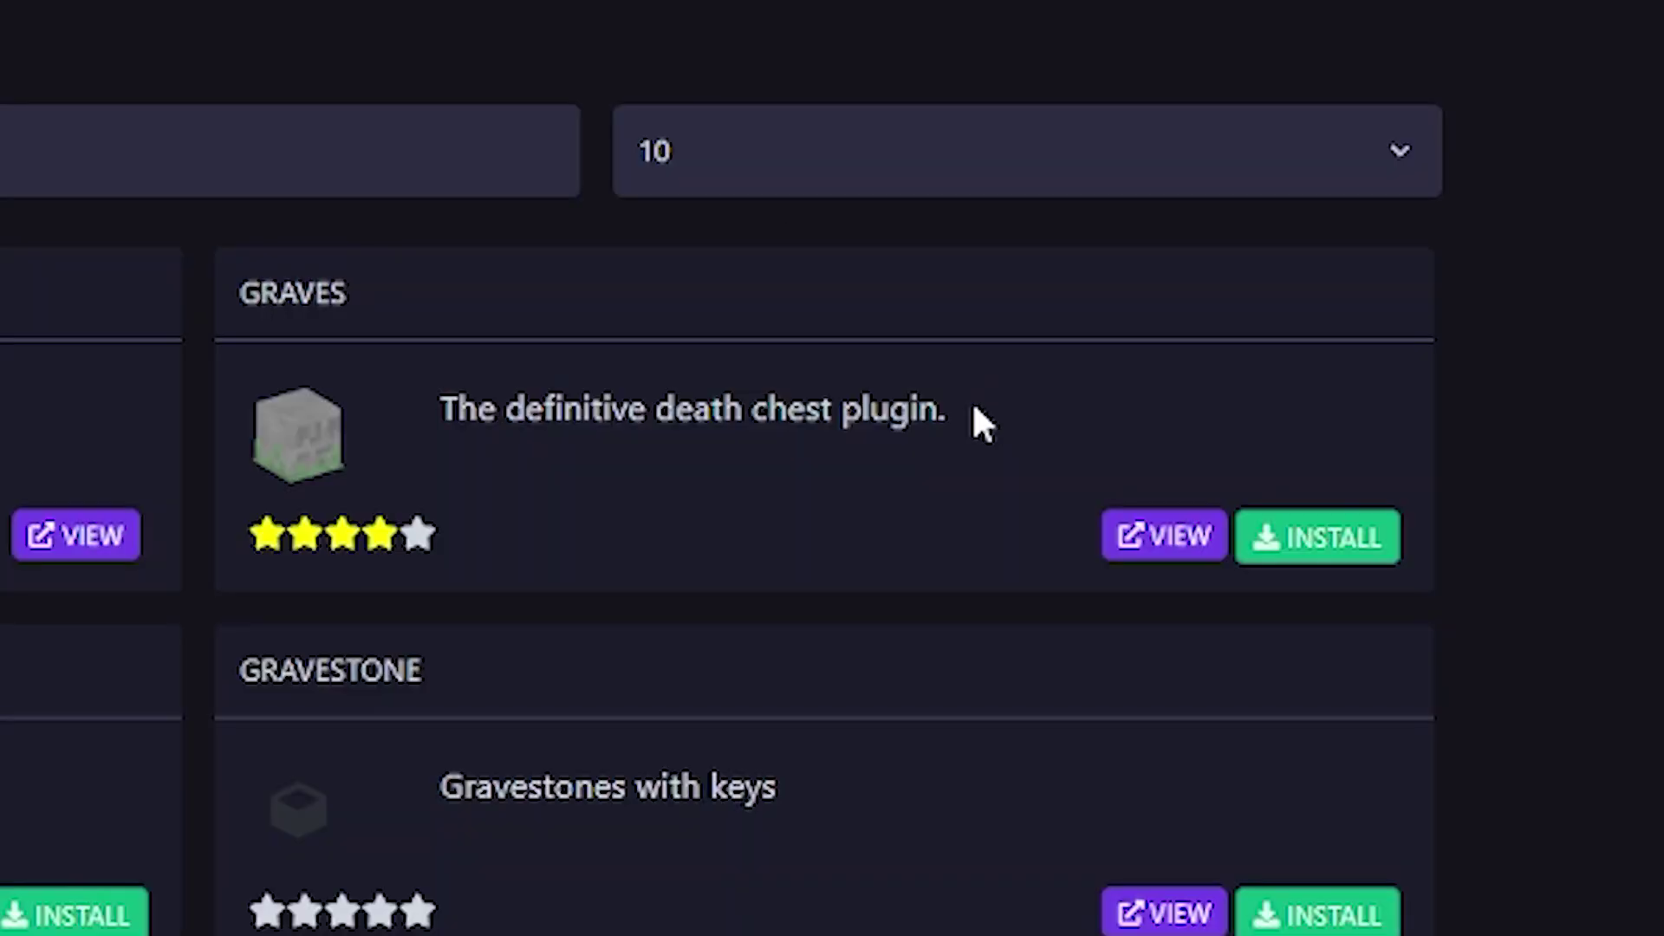
{"action": "left_click", "coordinate": [1316, 537]}
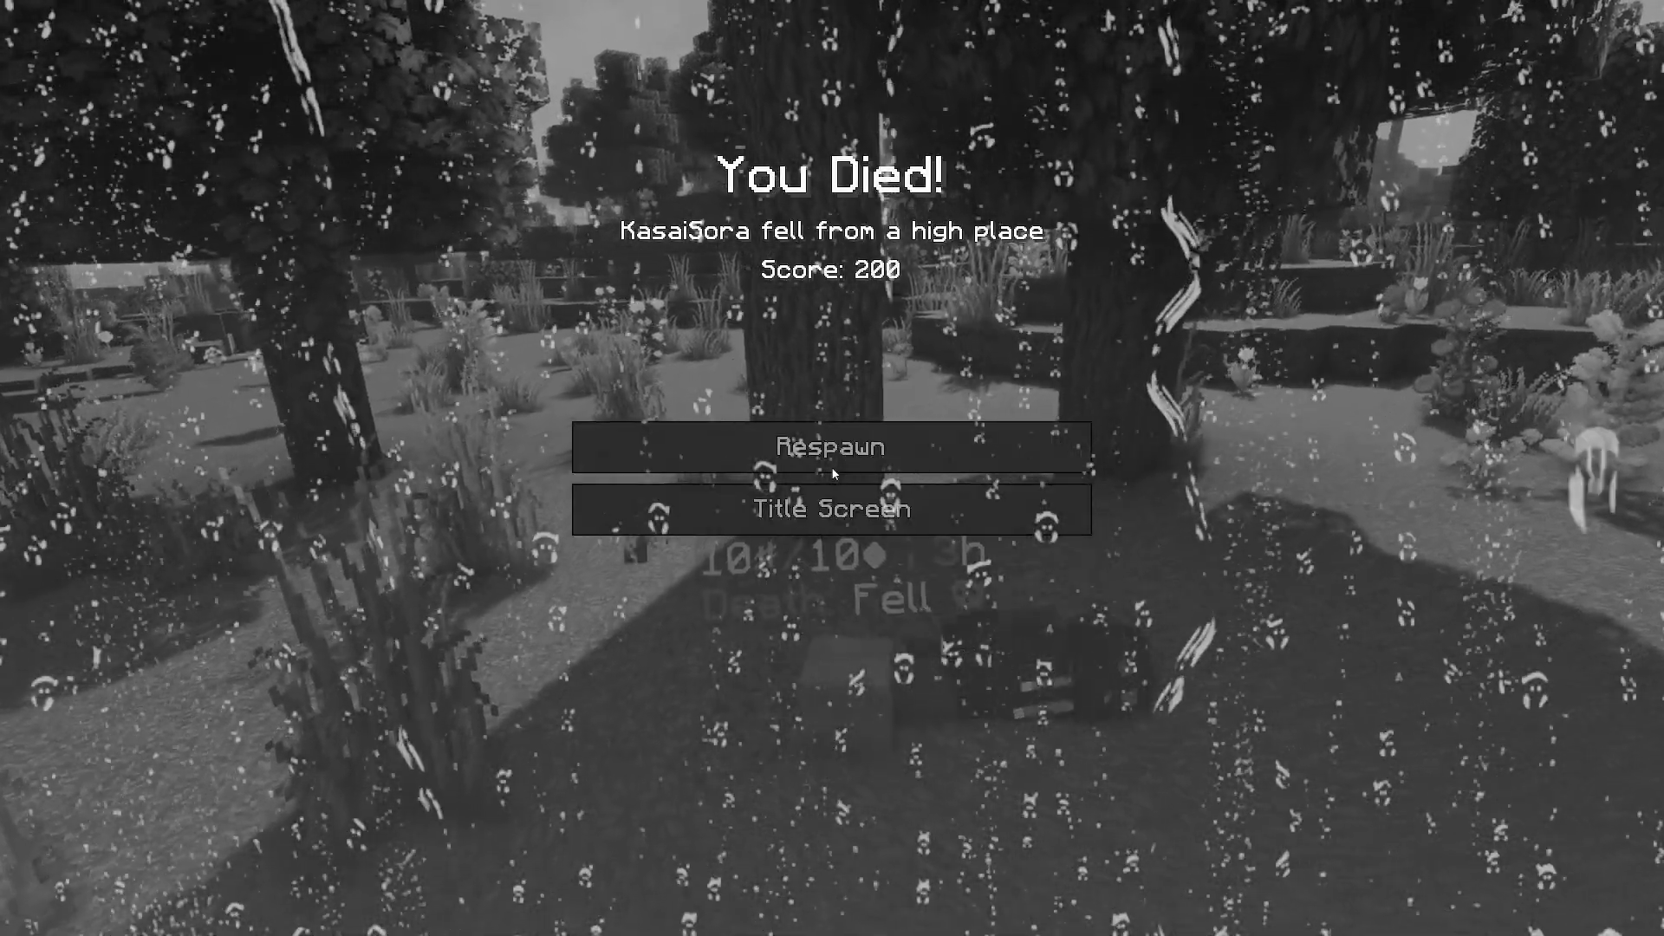
Respawn in Minecraft after the fall death, walk up to the grave block, and open it with an empty hand.
{"action": "left_click", "coordinate": [832, 442]}
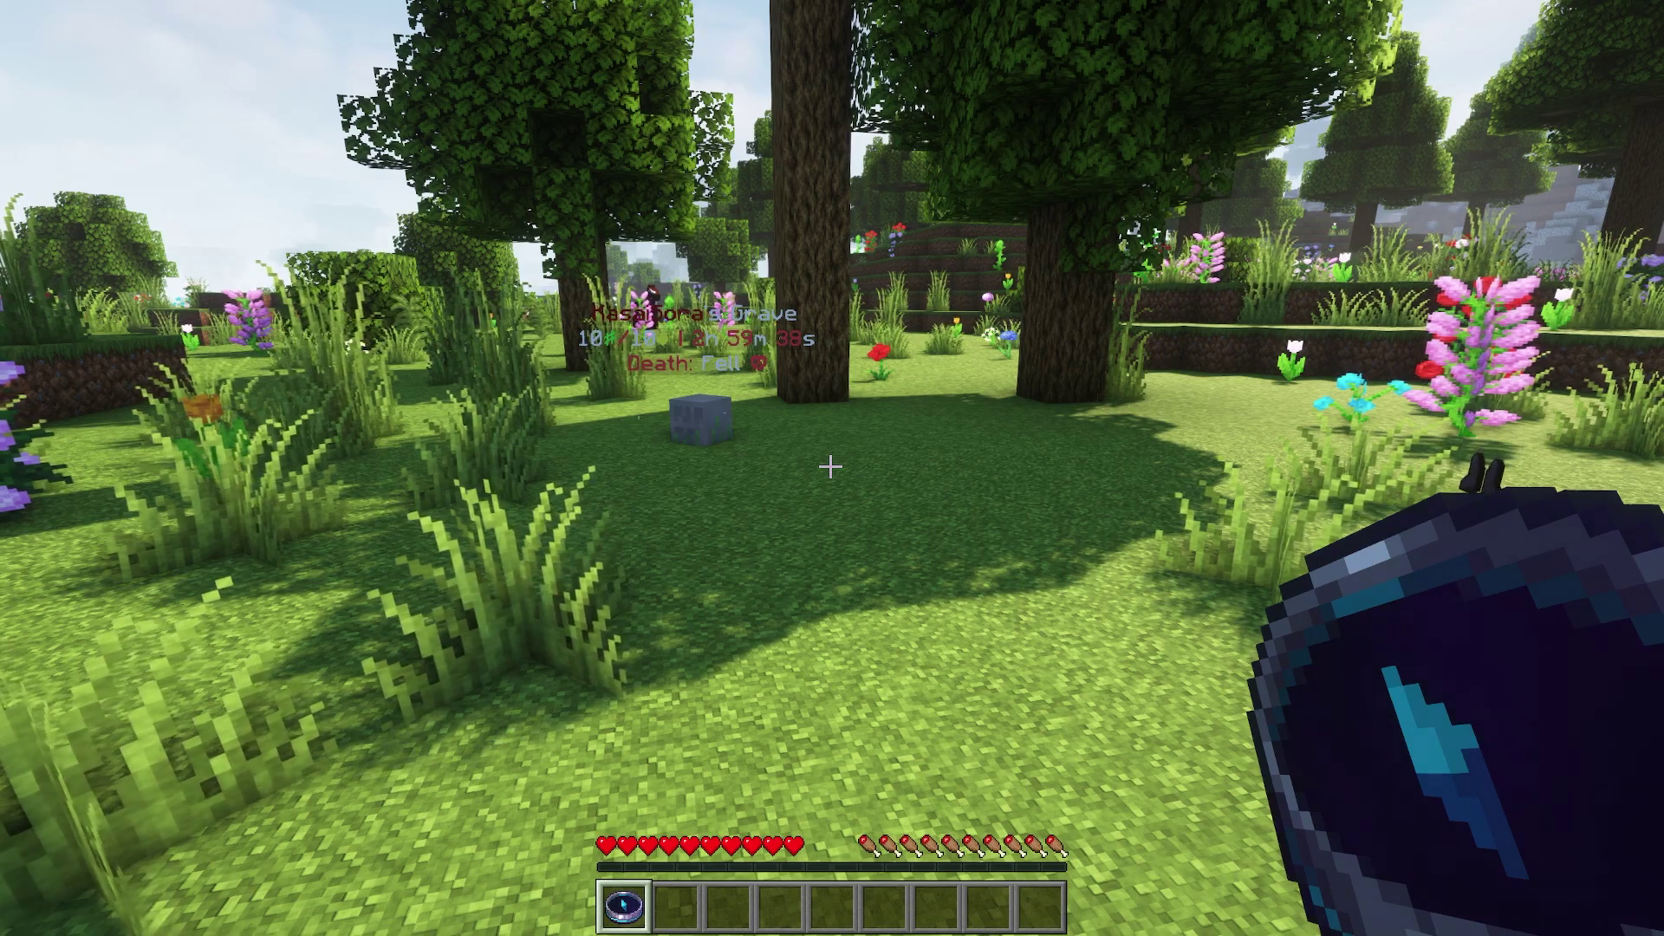
{"action": "key", "text": "w"}
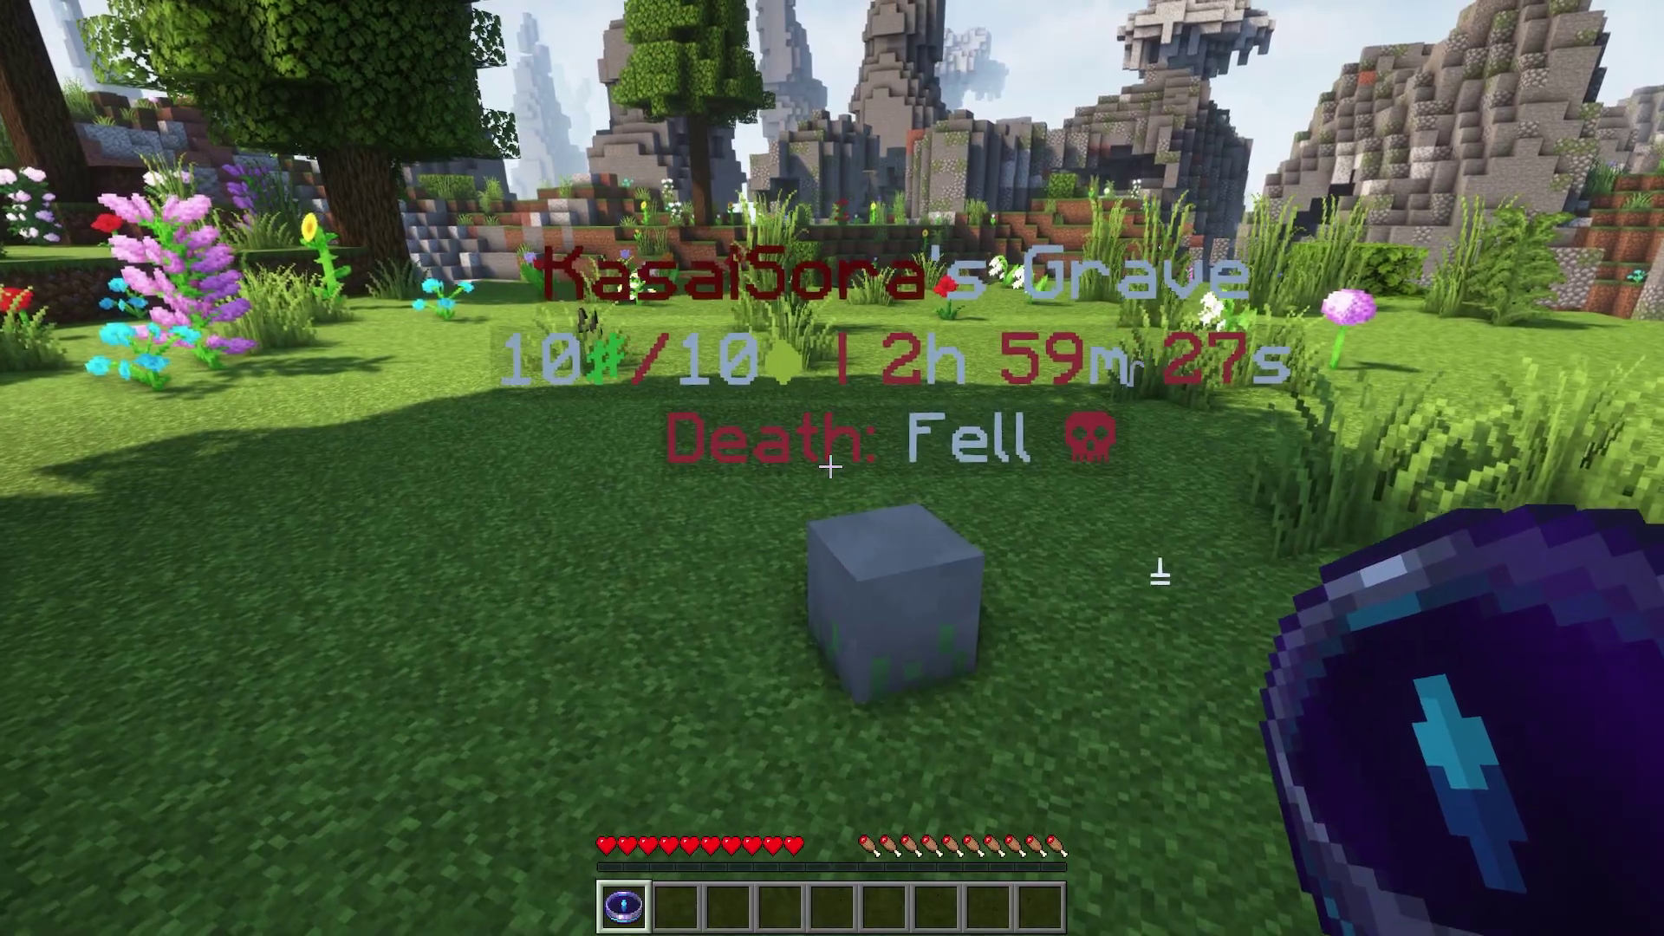
{"action": "key", "text": "w"}
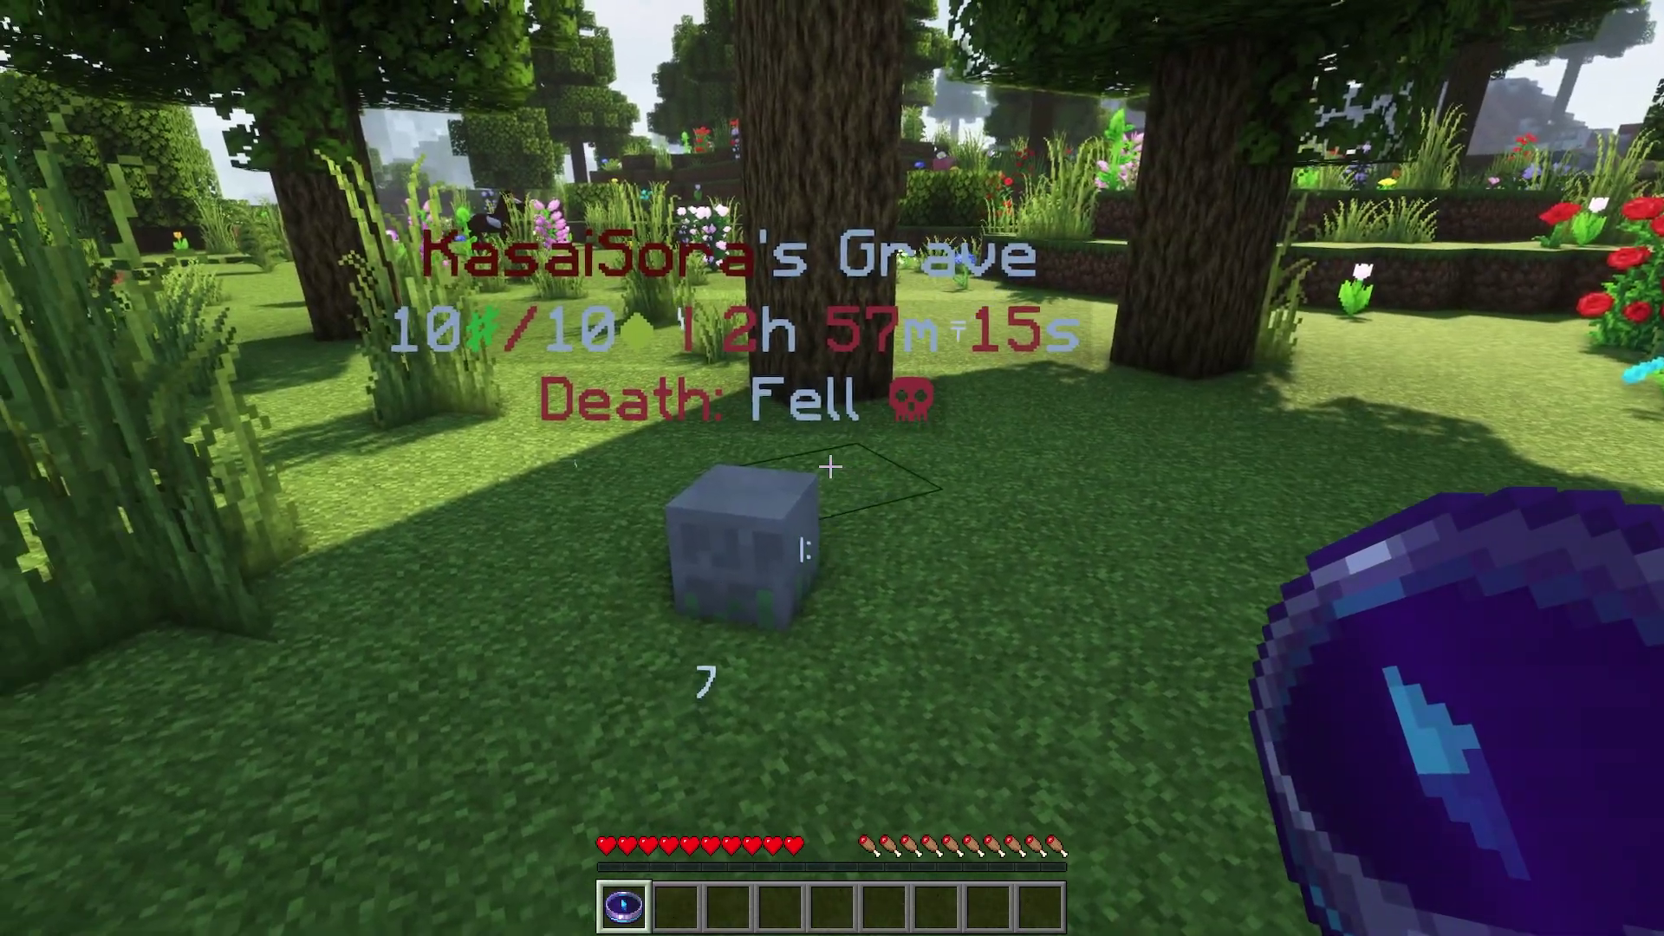
{"action": "key", "text": "w"}
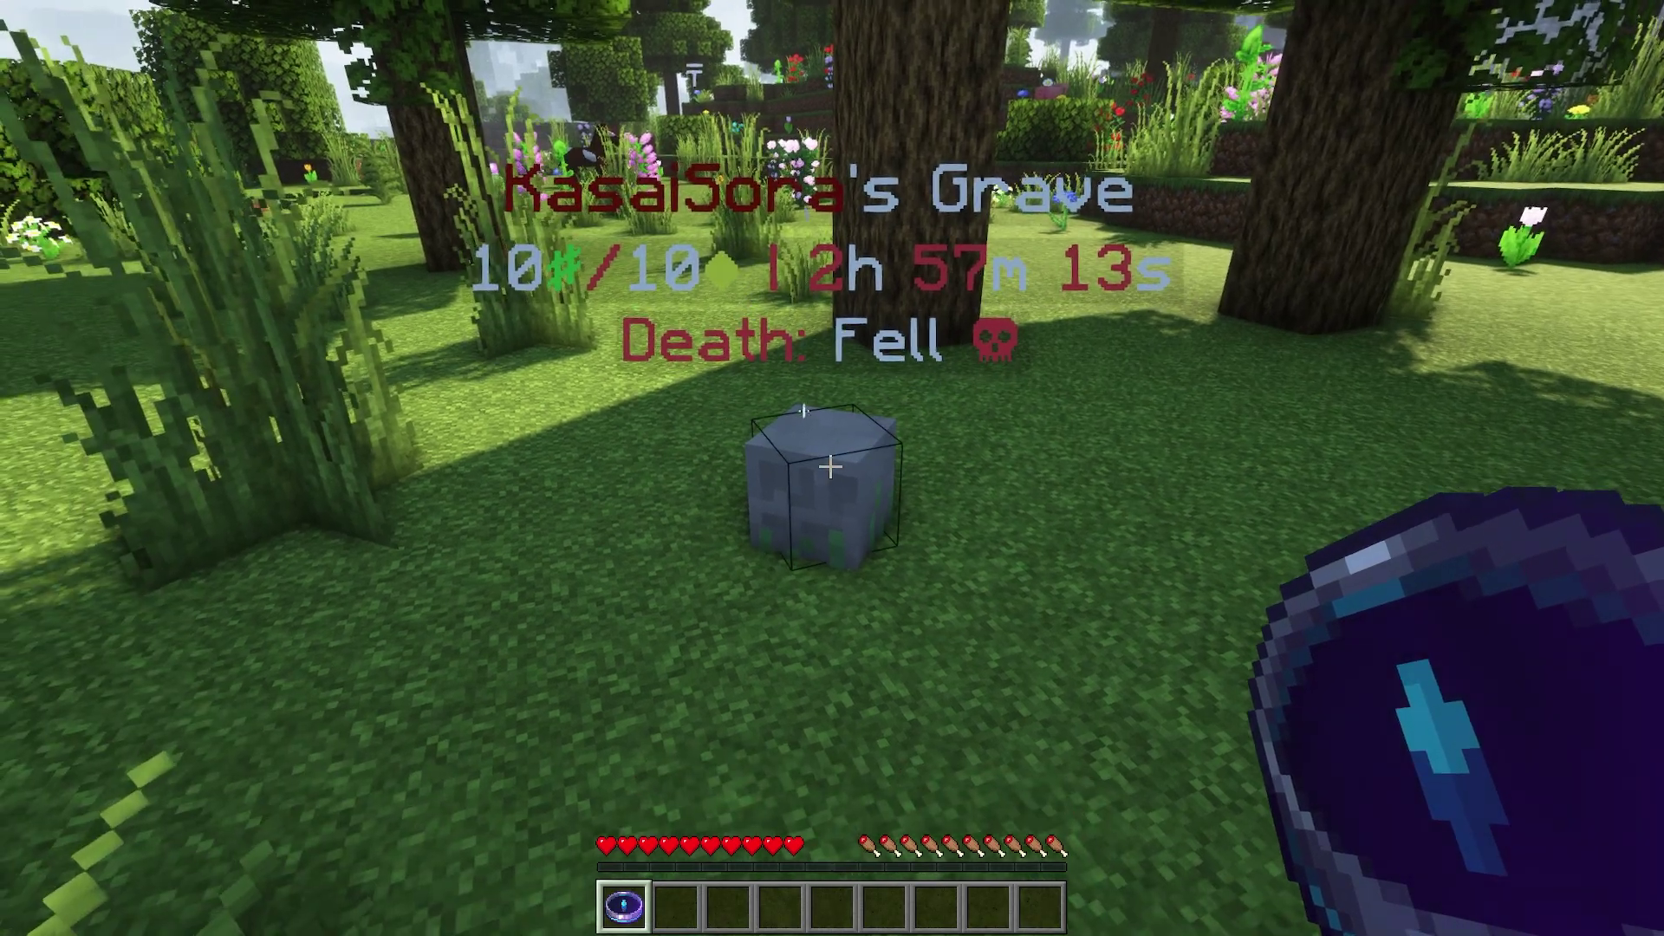
{"action": "key", "text": "w"}
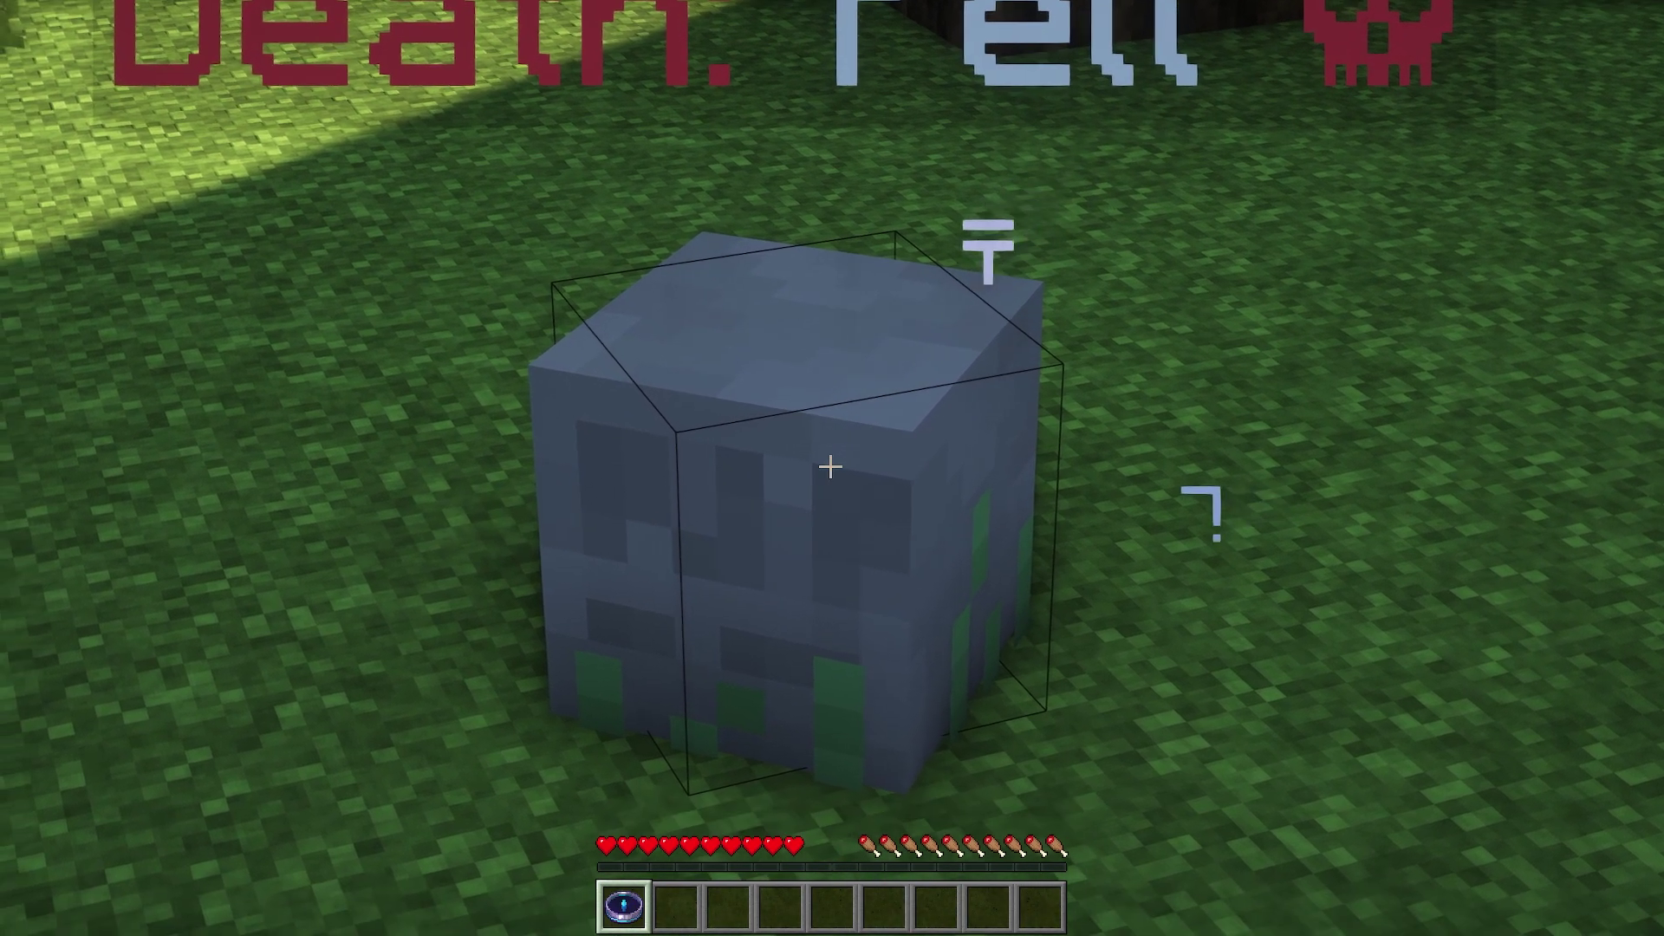
{"action": "key", "text": "w"}
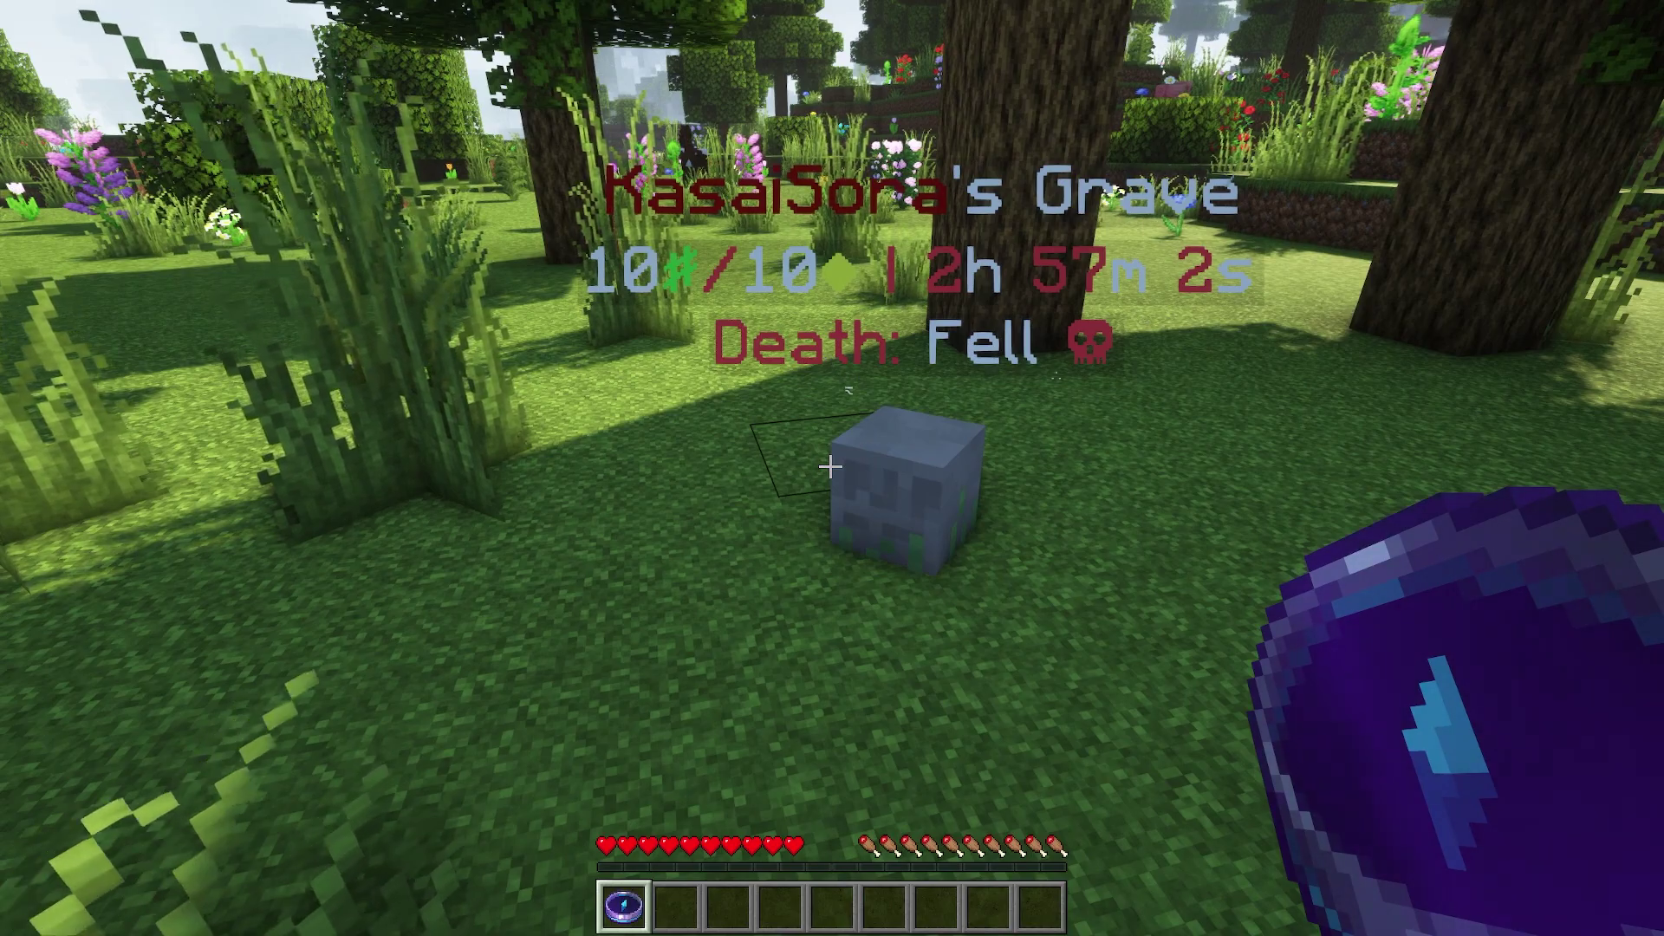
{"action": "key", "text": "w"}
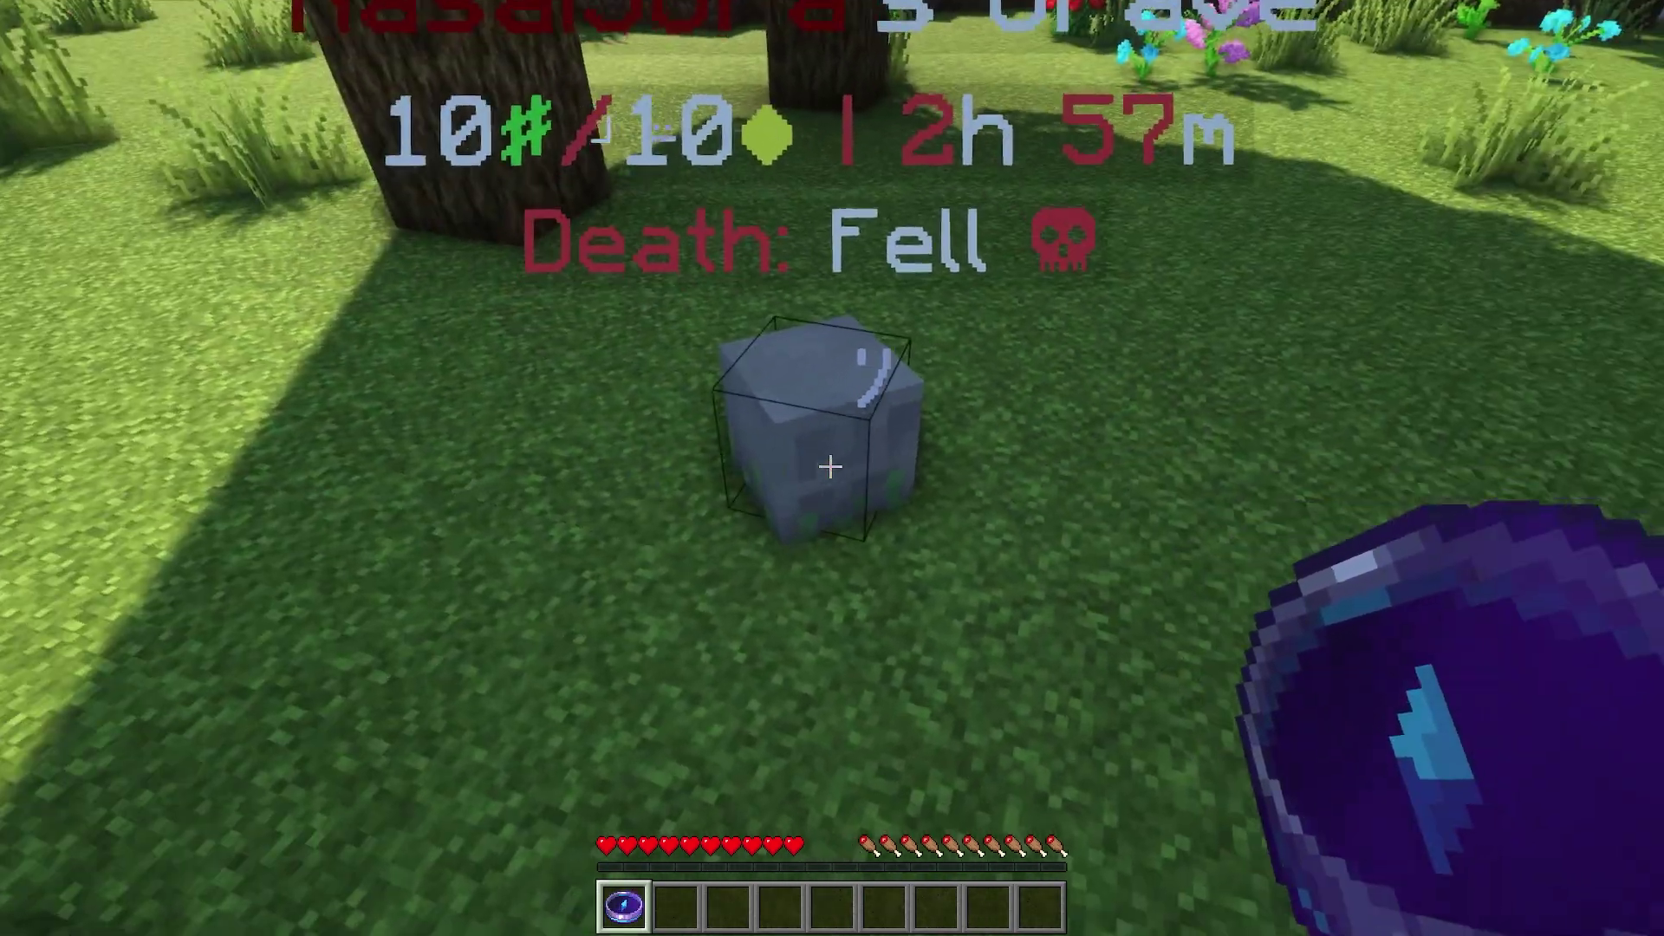
{"action": "key", "text": "2"}
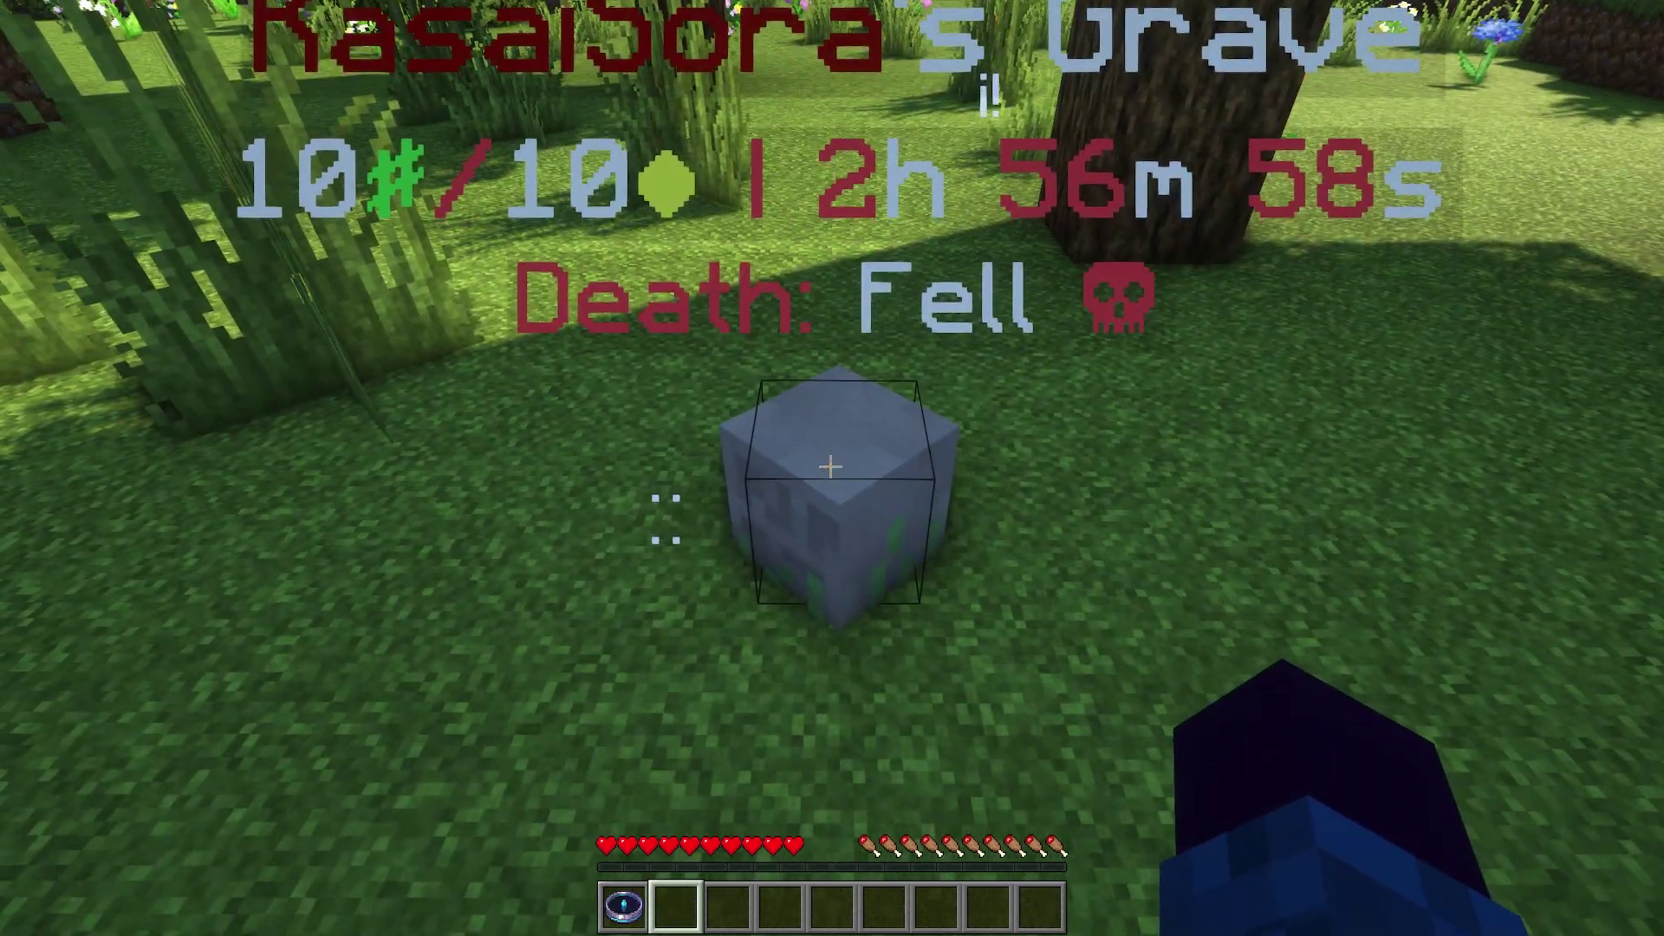
{"action": "right_click", "coordinate": [830, 467]}
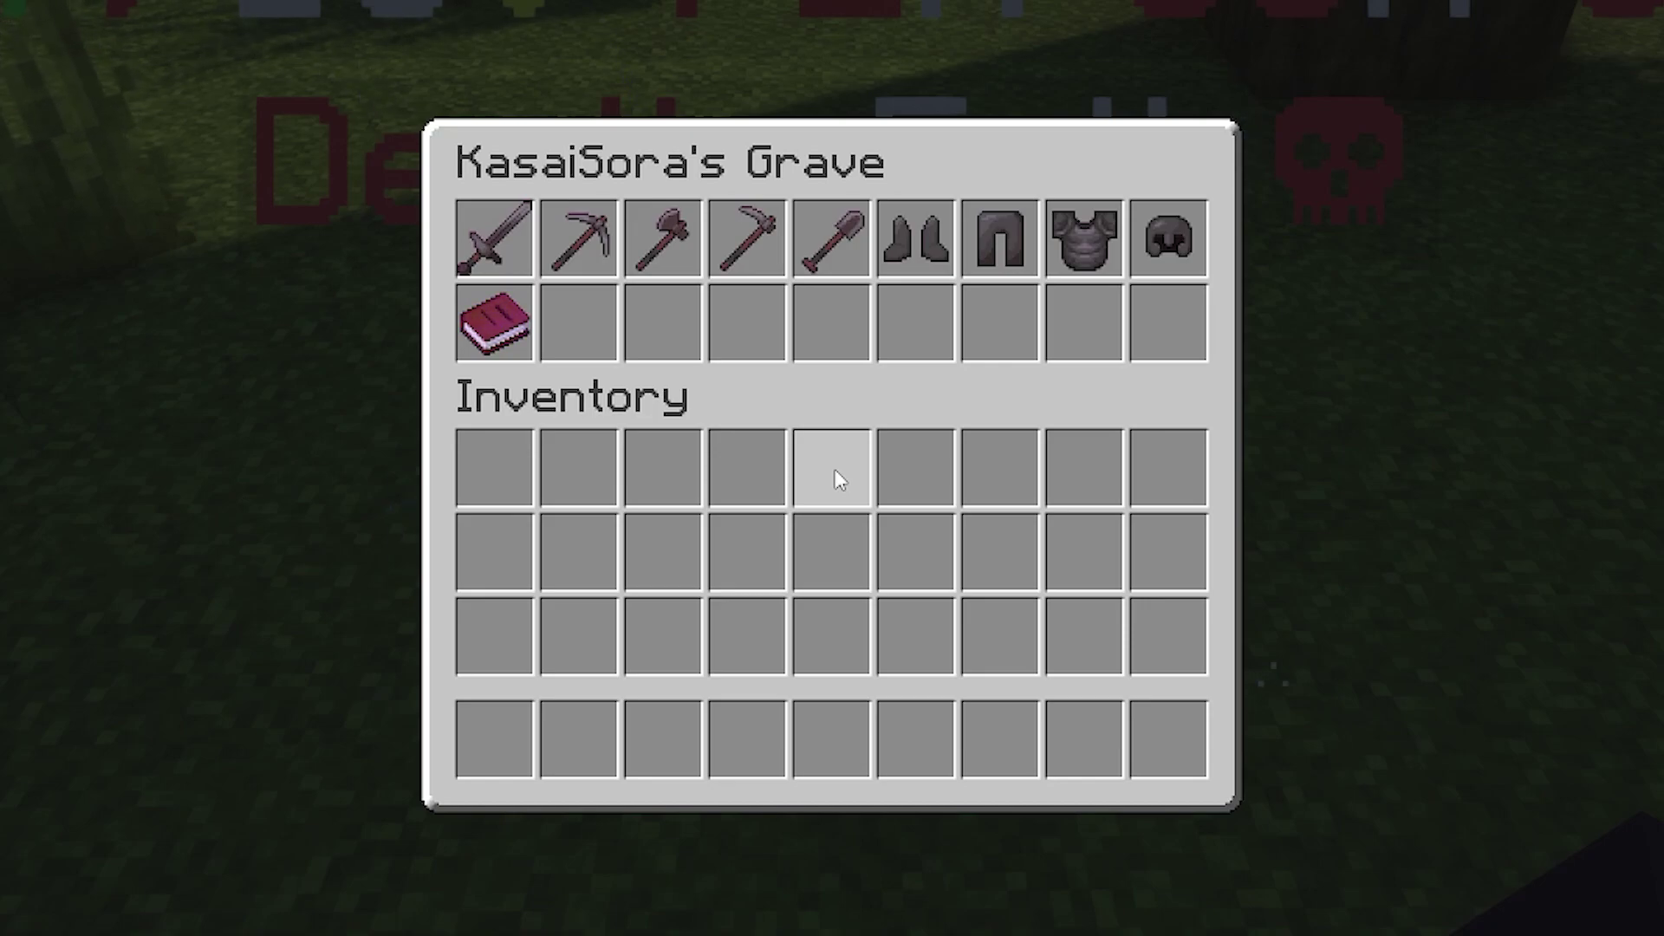
Transfer all the netherite tools, the armor and the book from the grave into the inventory, and close the grave.
{"action": "left_click", "coordinate": [494, 238], "text": "shift"}
{"action": "left_click", "coordinate": [578, 238], "text": "shift"}
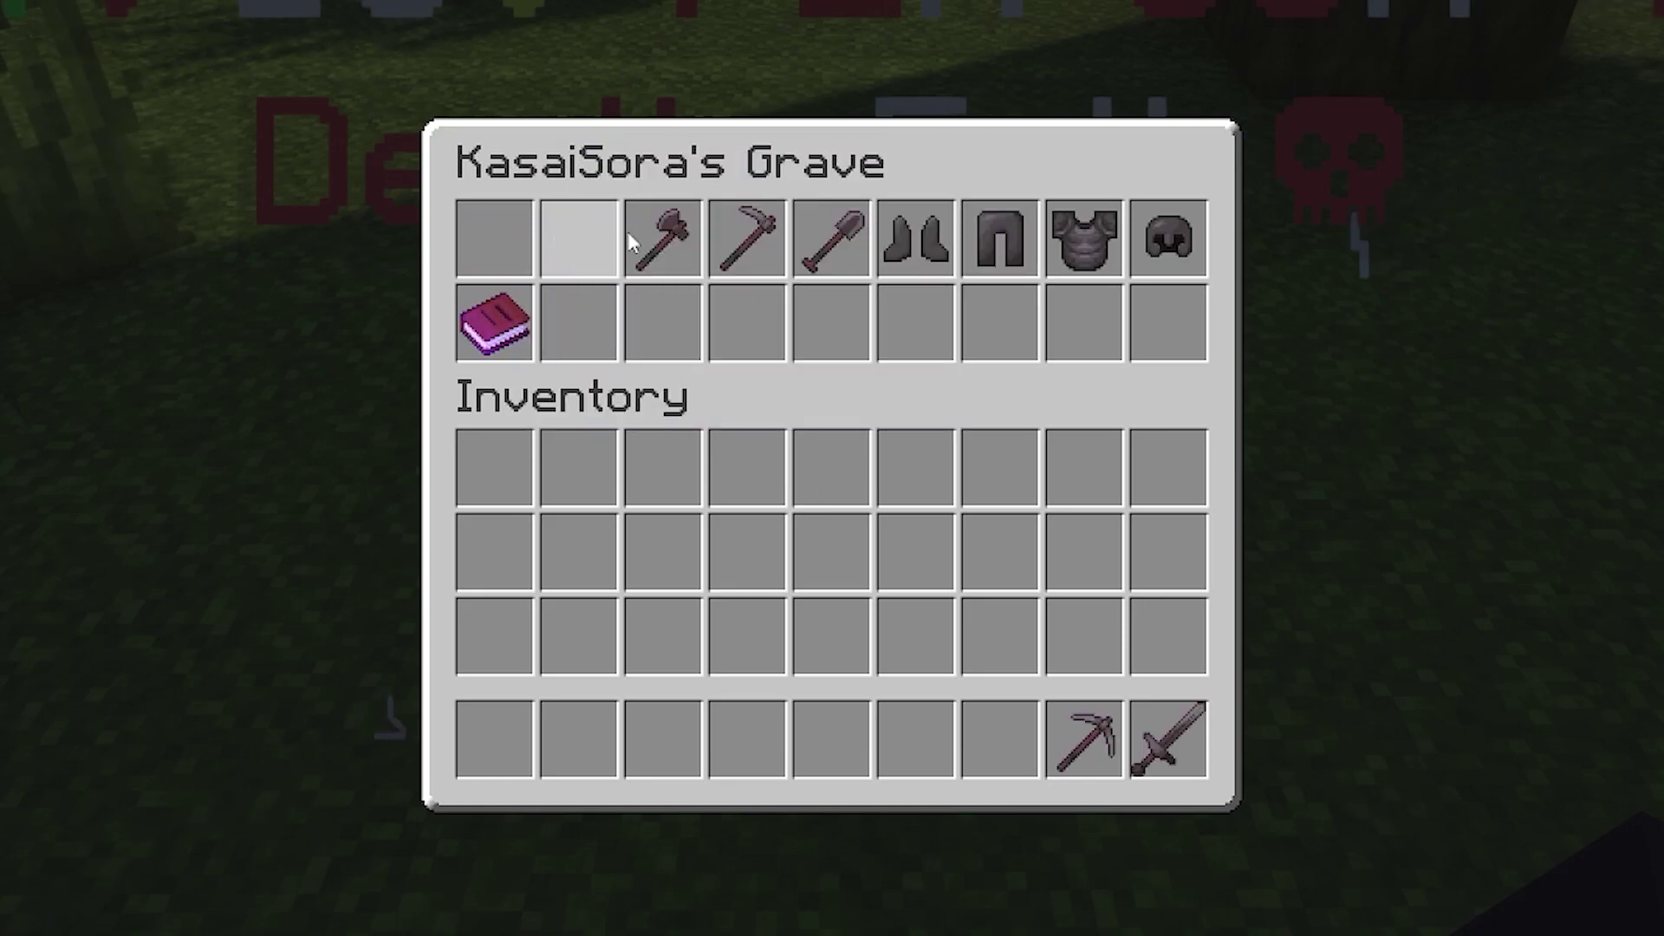
{"action": "left_click", "coordinate": [662, 238], "text": "shift"}
{"action": "left_click", "coordinate": [746, 238], "text": "shift"}
{"action": "left_click", "coordinate": [830, 243], "text": "shift"}
{"action": "left_click", "coordinate": [915, 243], "text": "shift"}
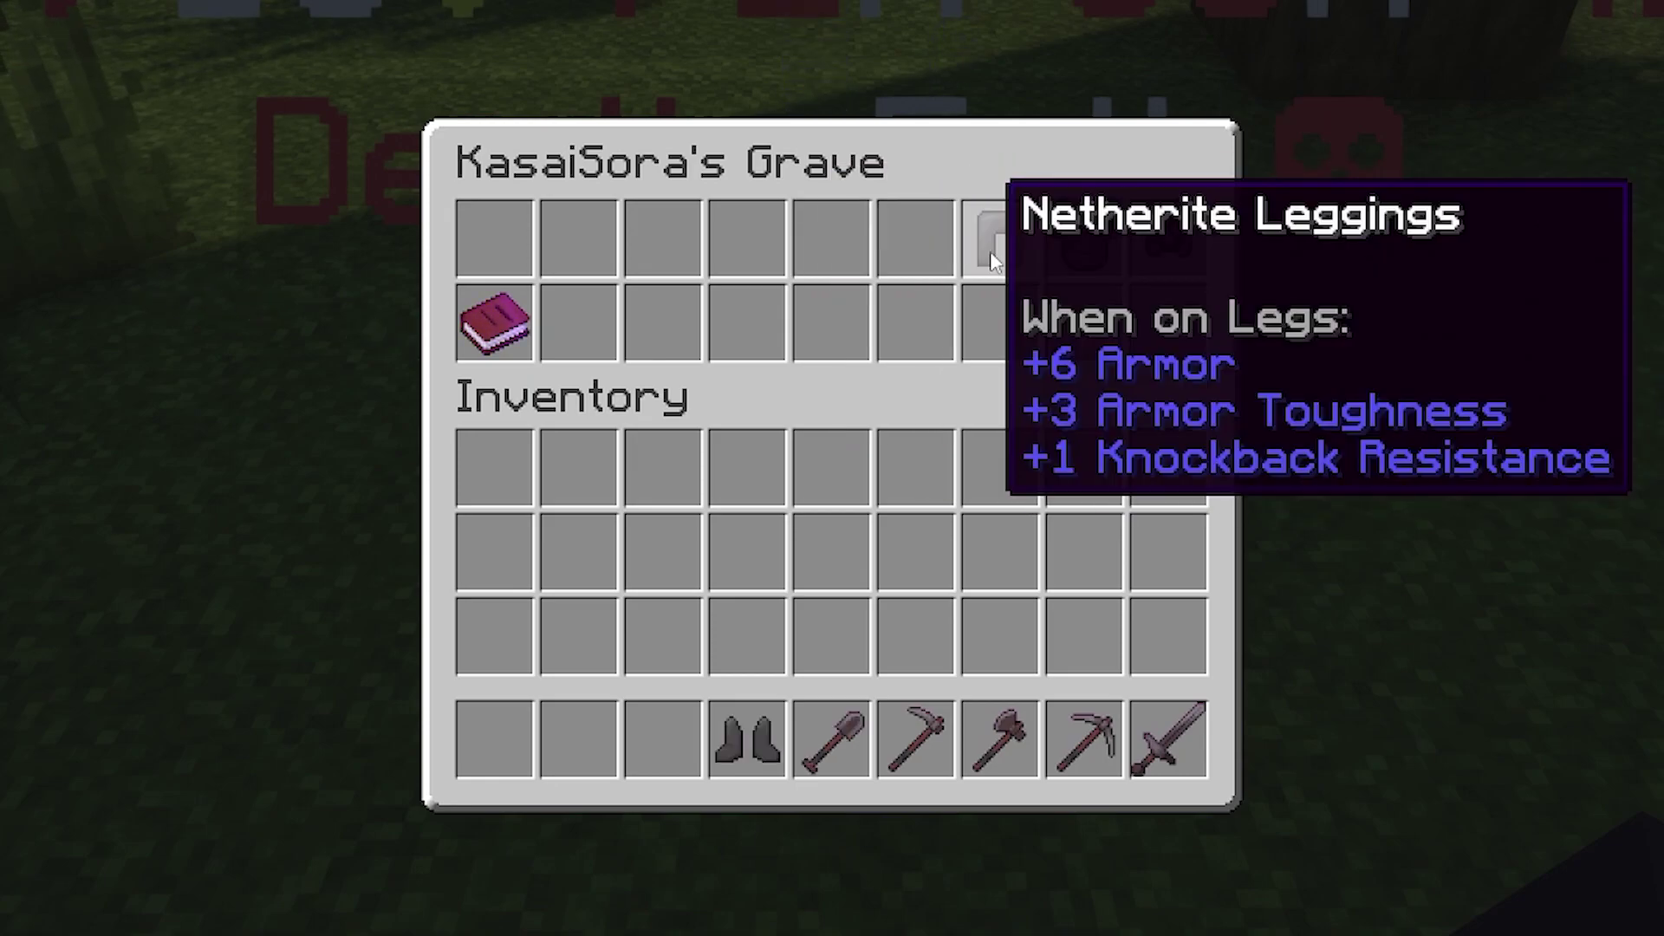
{"action": "left_click", "coordinate": [994, 260], "text": "shift"}
{"action": "left_click", "coordinate": [1085, 252], "text": "shift"}
{"action": "left_click", "coordinate": [1167, 247], "text": "shift"}
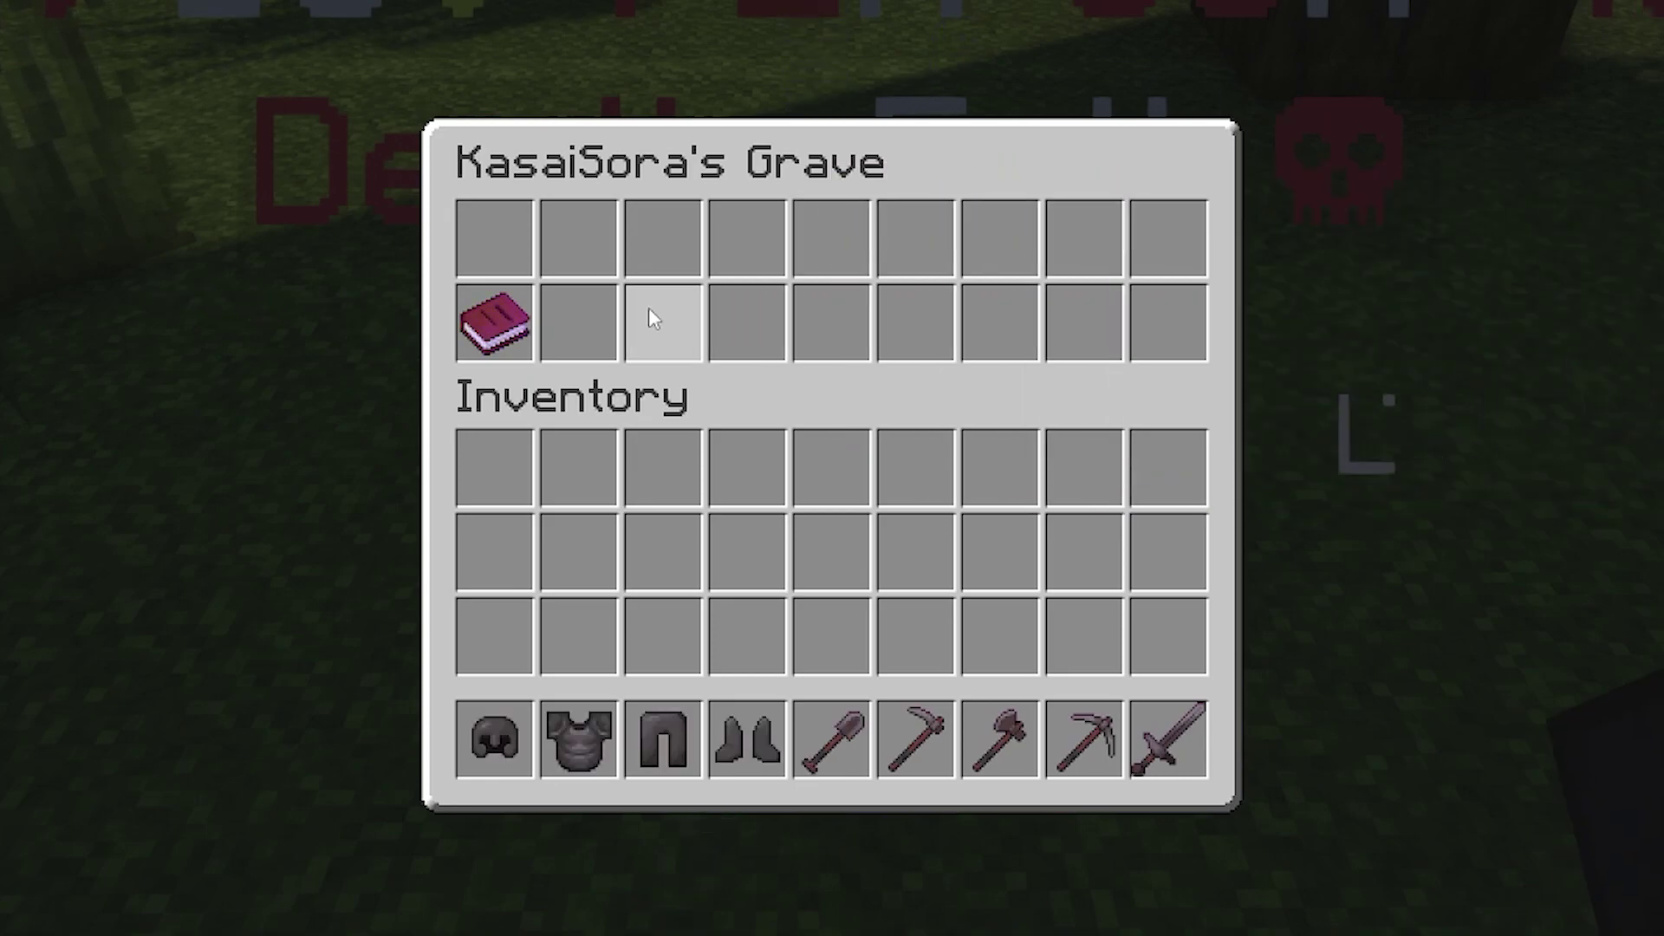
{"action": "left_click", "coordinate": [502, 321], "text": "shift"}
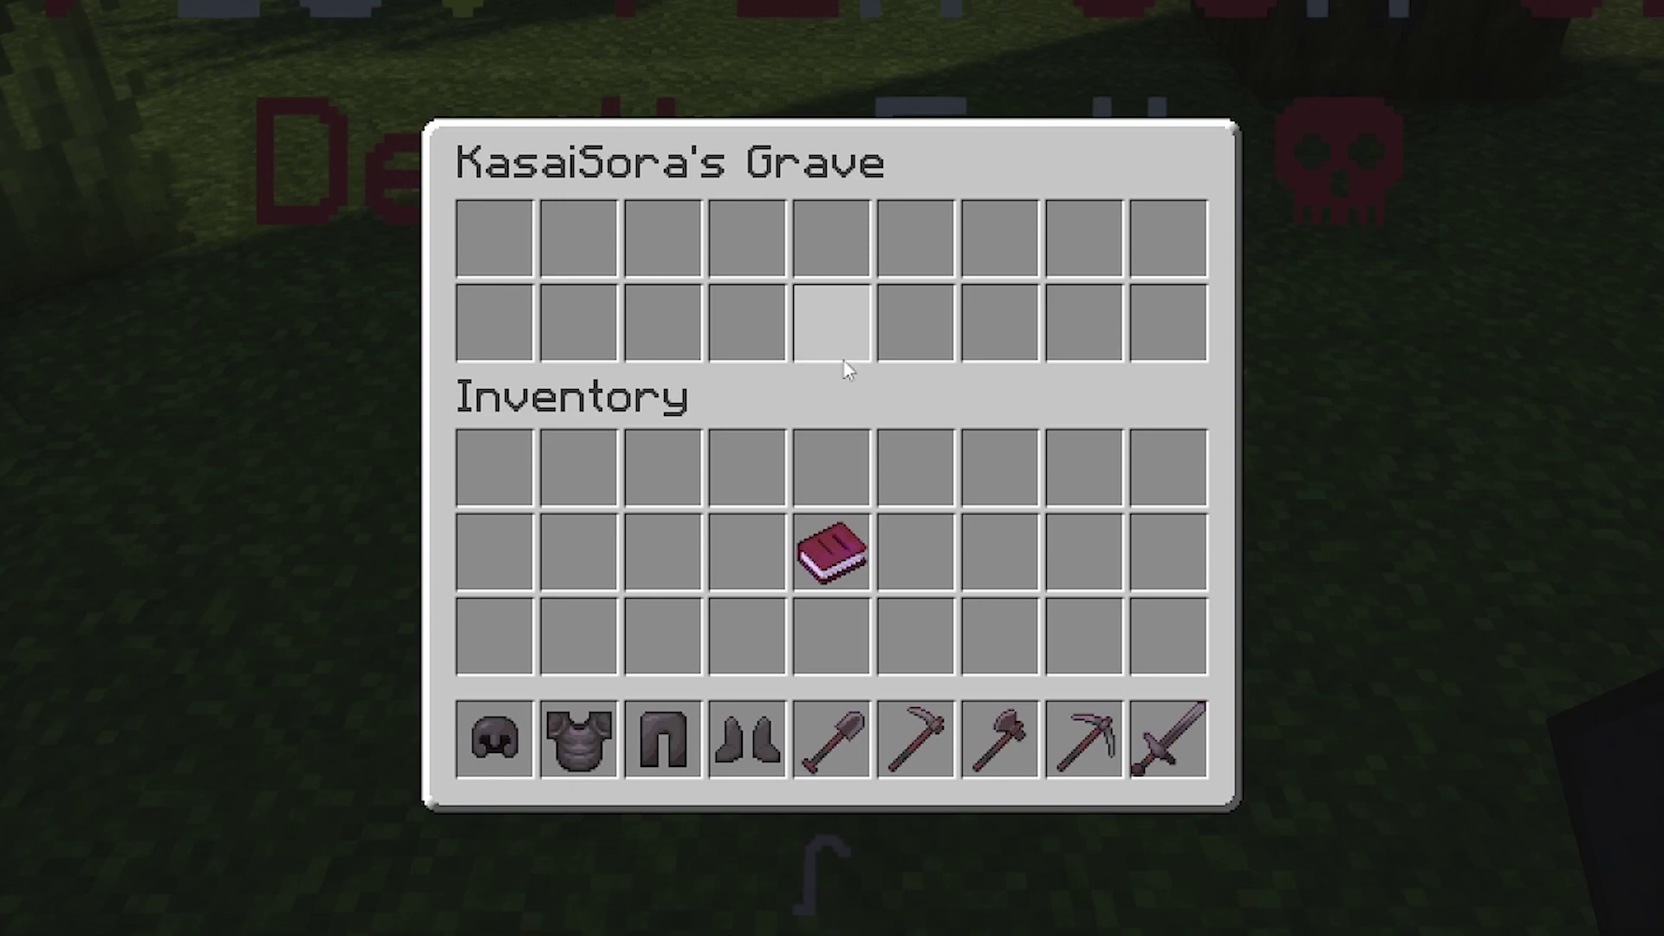
{"action": "key", "text": "Escape"}
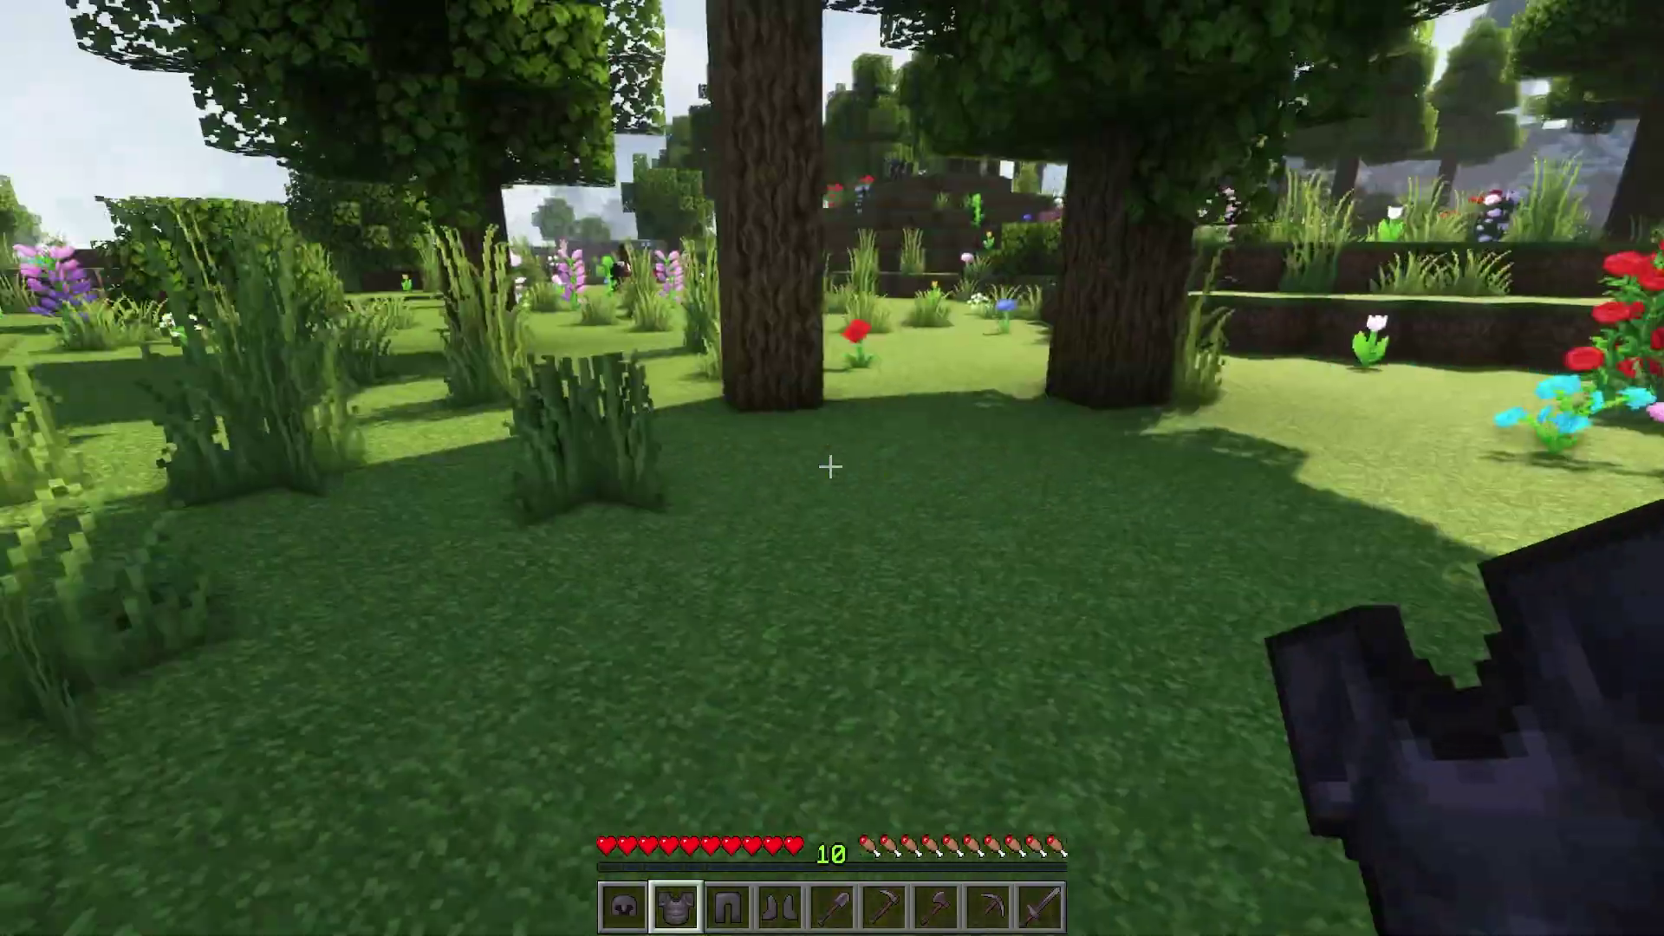
{"action": "key", "text": "t"}
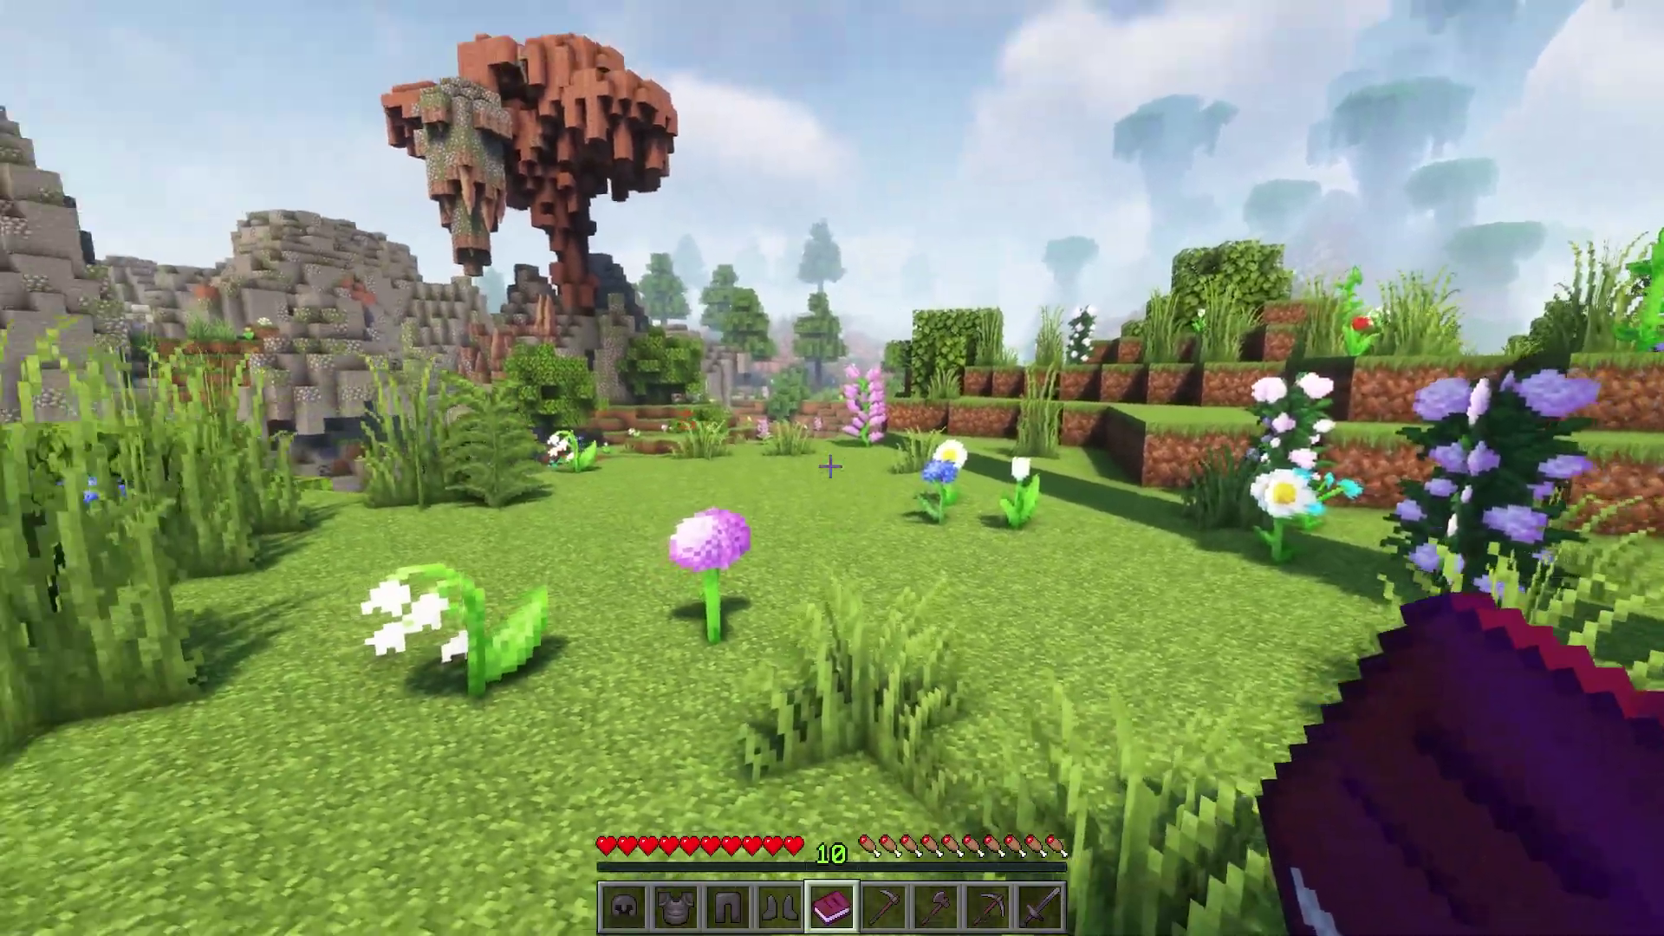
{"action": "right_click", "coordinate": [832, 468]}
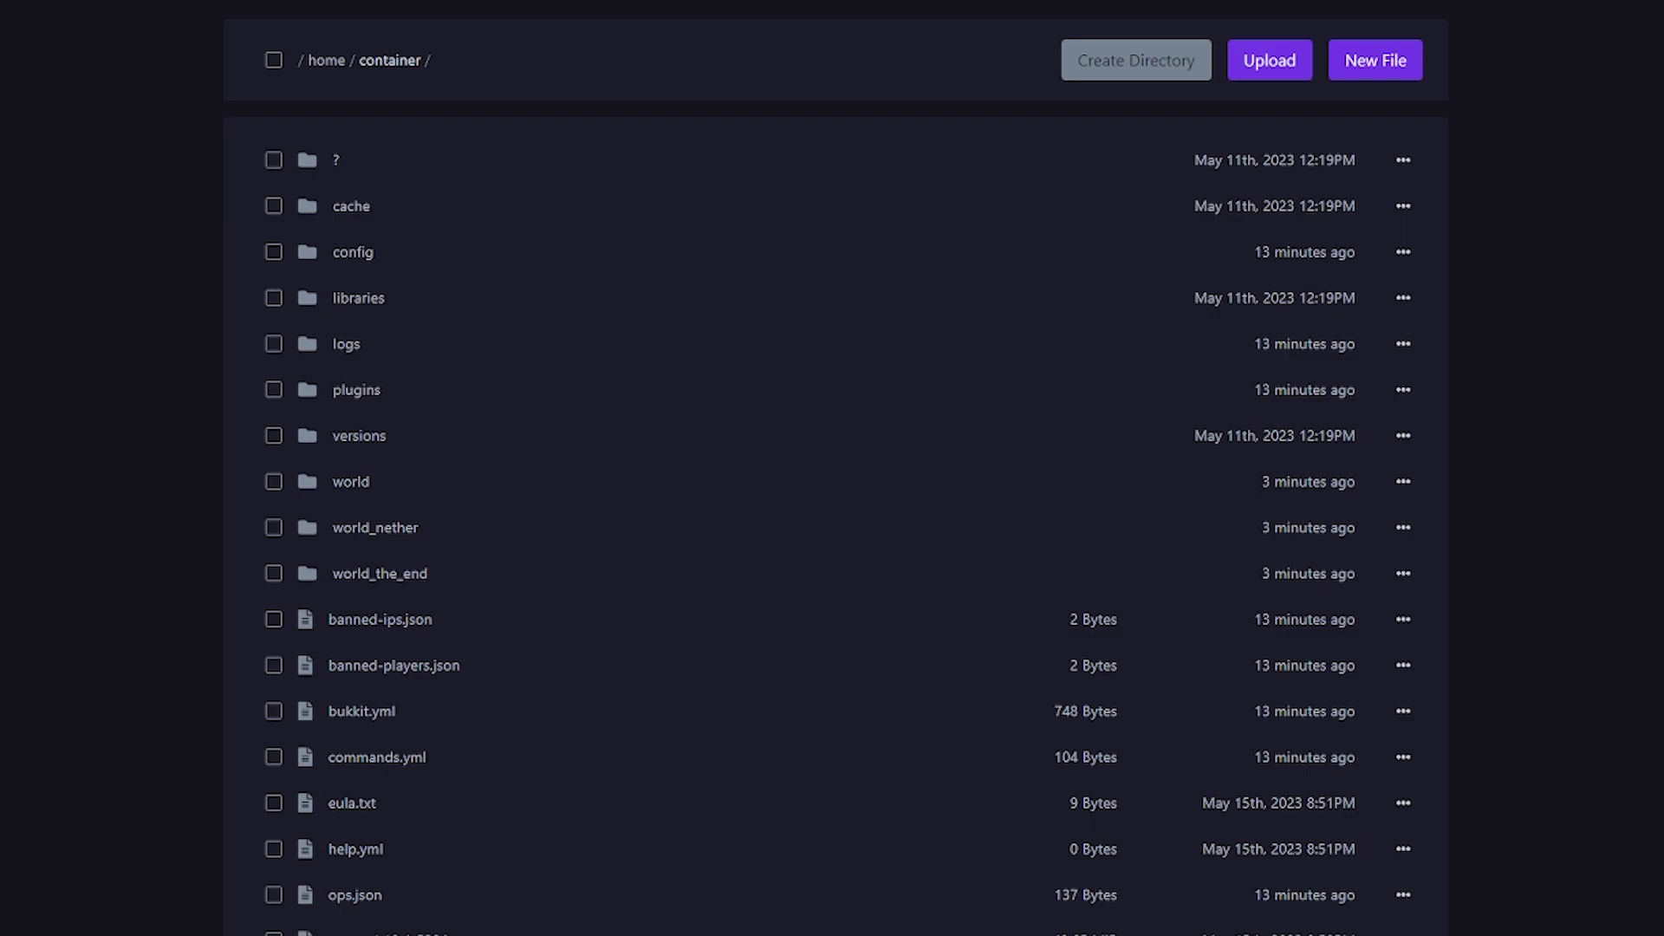
In the server panel's file manager, open config.yml from the plugins/Graves/config folder.
{"action": "left_click", "coordinate": [427, 387]}
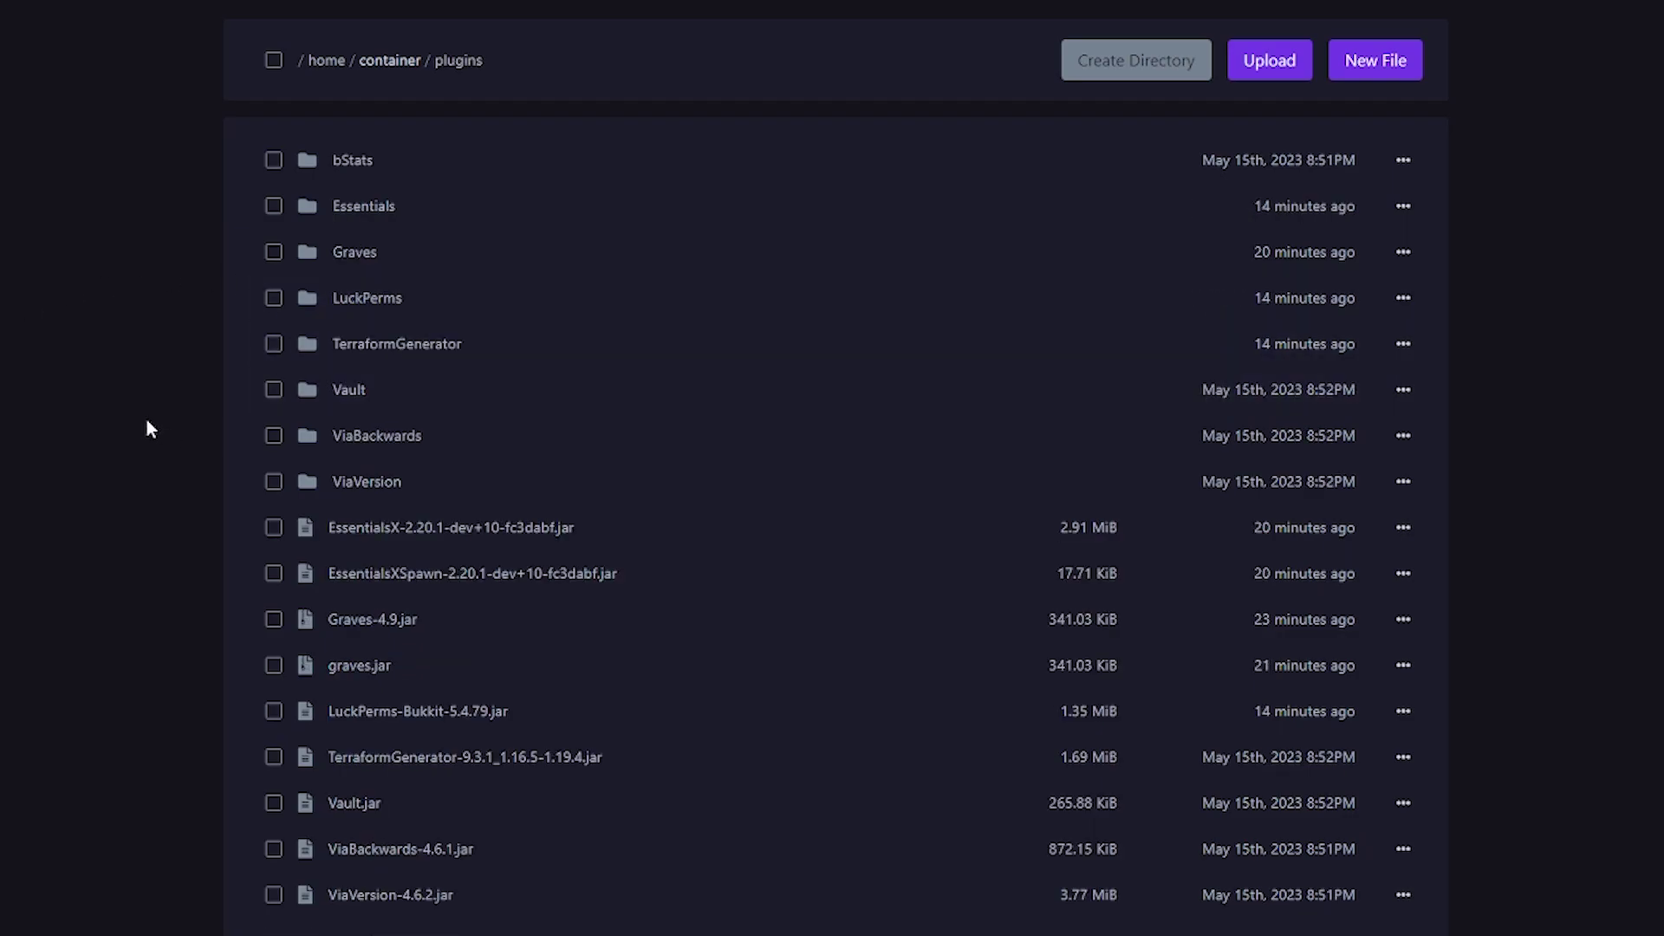
{"action": "left_click", "coordinate": [390, 253]}
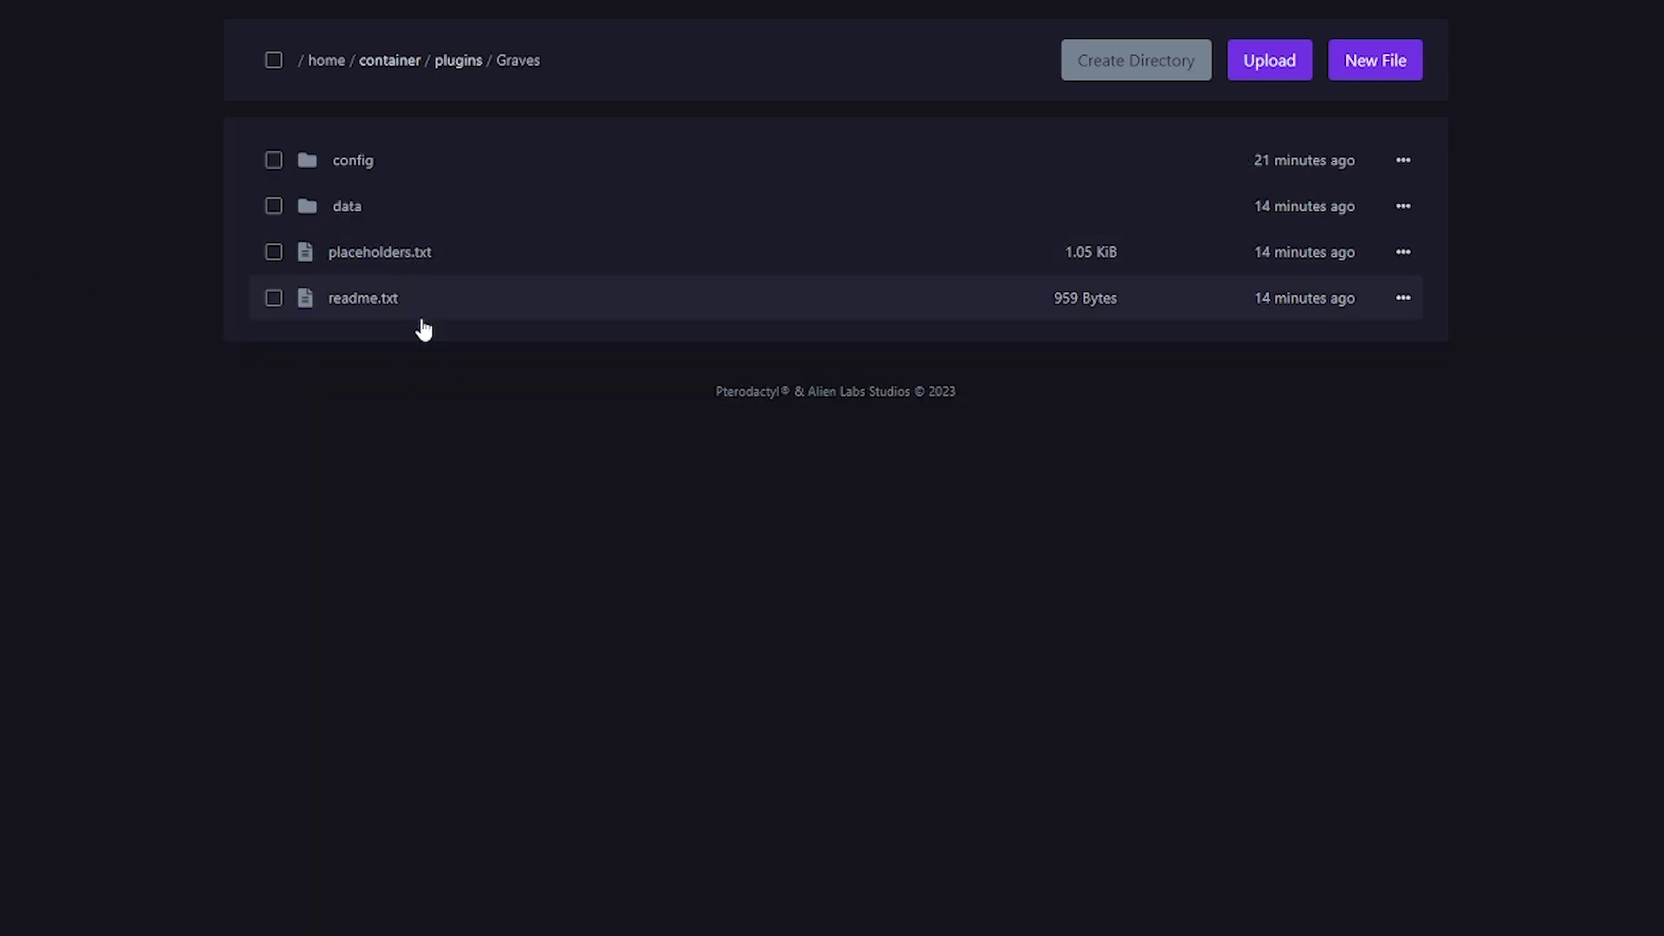
{"action": "left_click", "coordinate": [427, 164]}
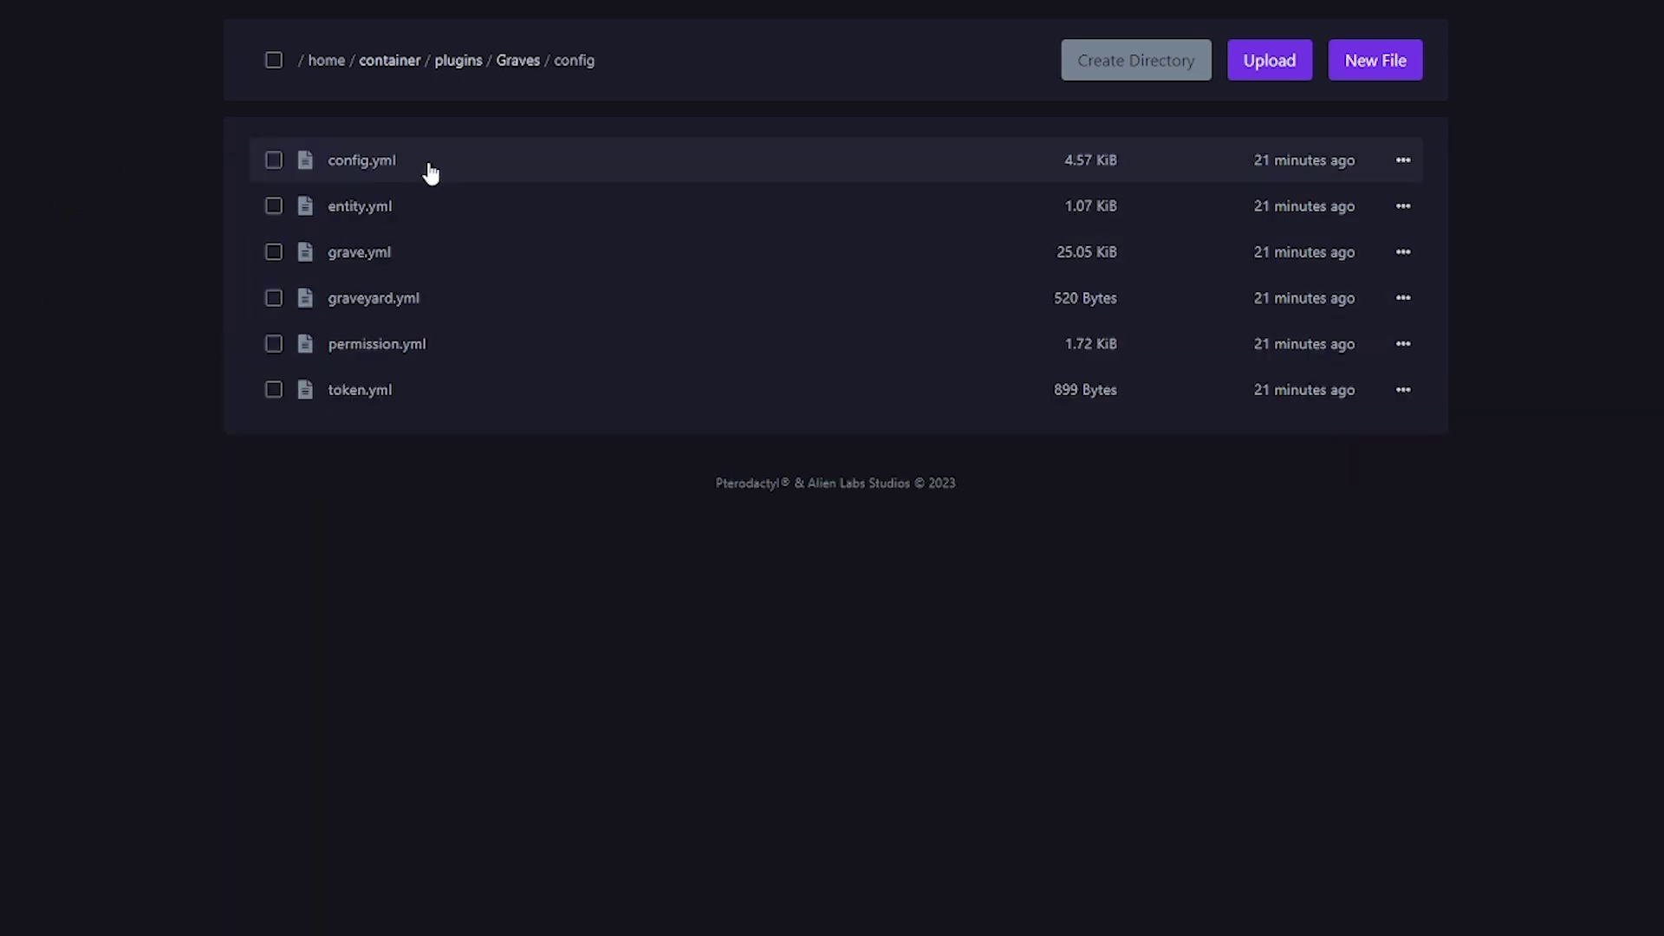
{"action": "left_click", "coordinate": [510, 171]}
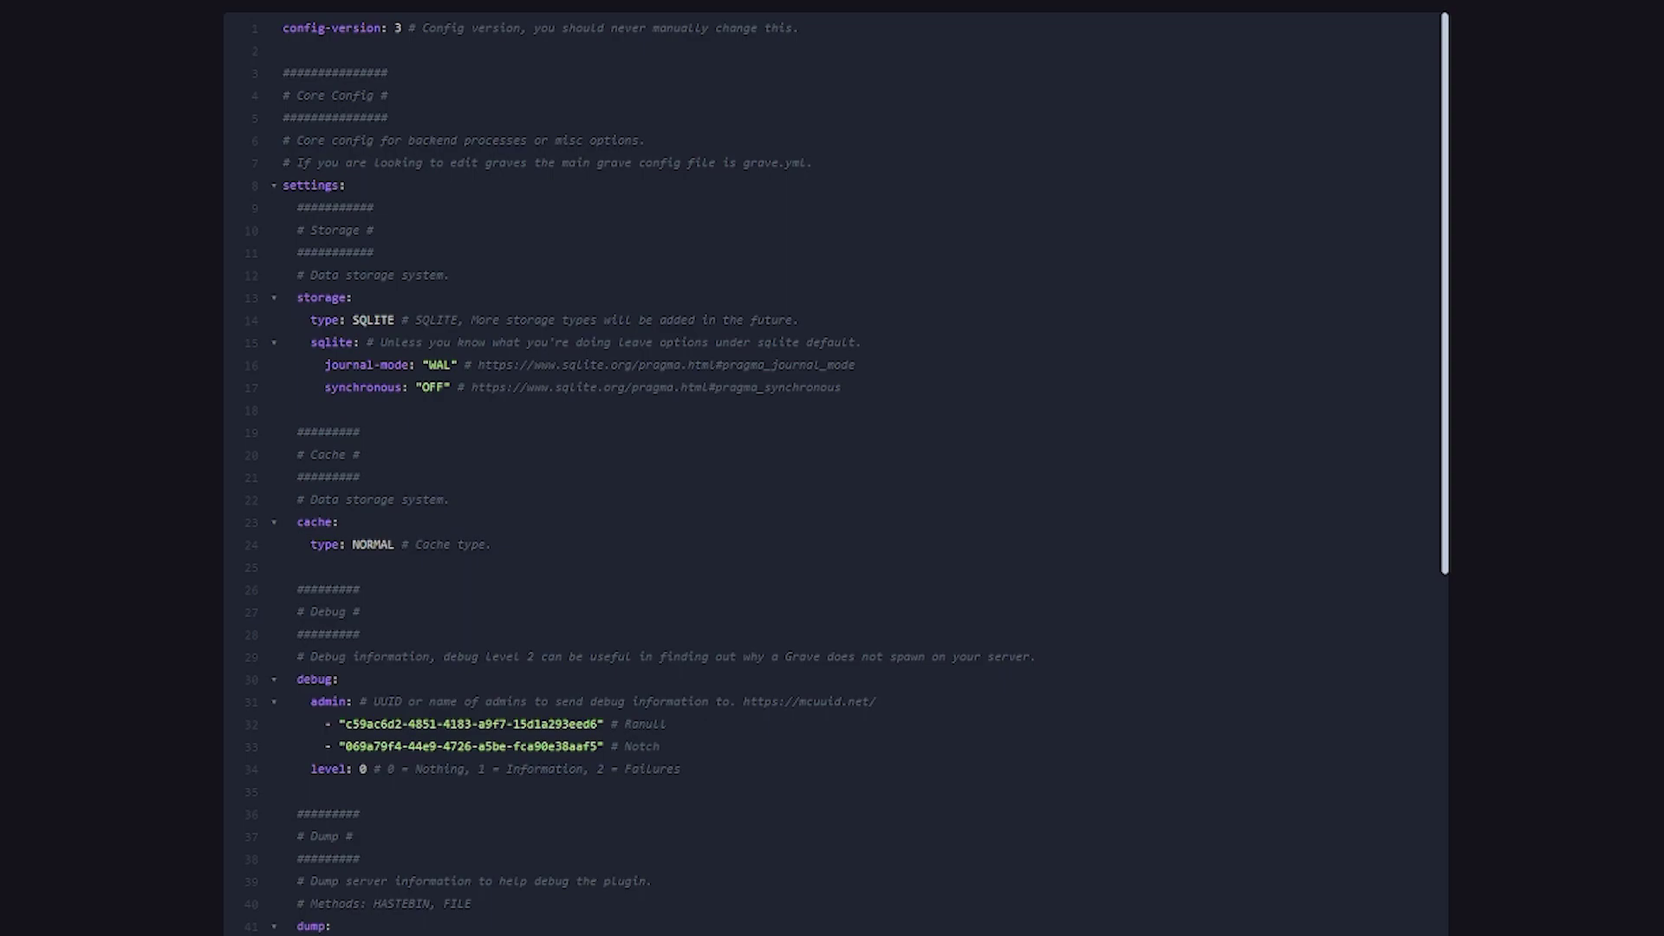
Examine the integration section of config.yml and its enabled settings for supported plugins.
{"action": "scroll", "coordinate": [756, 440], "scroll_direction": "down", "scroll_amount": 15}
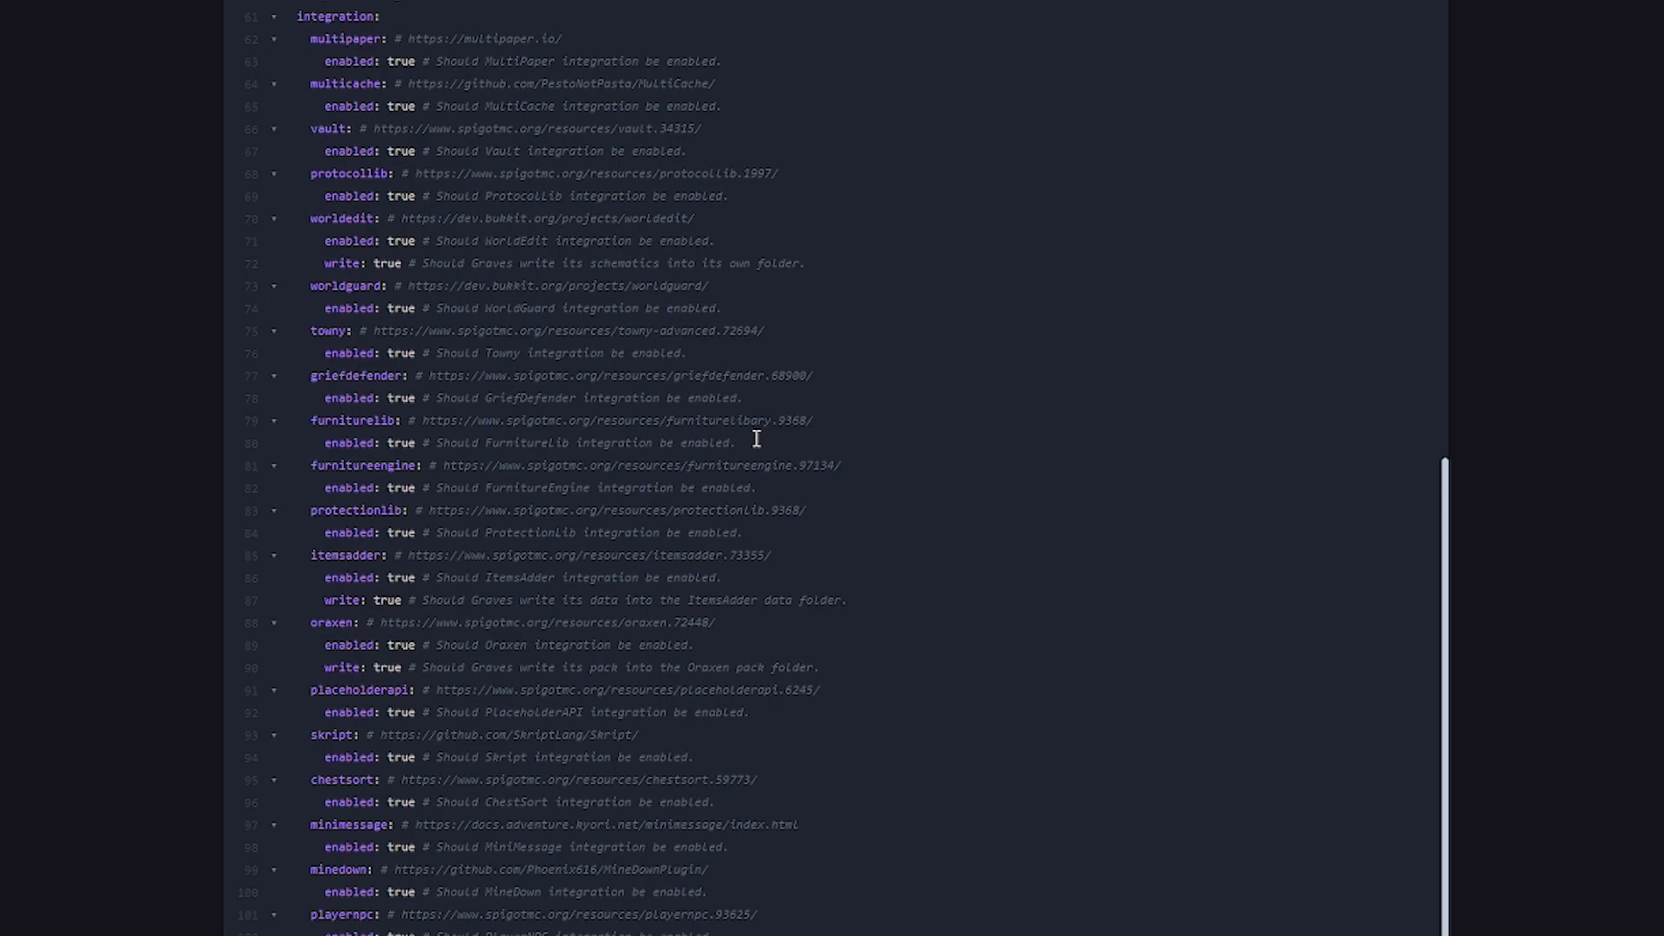
{"action": "left_click_drag", "start_coordinate": [314, 289], "coordinate": [366, 287]}
{"action": "left_click", "coordinate": [360, 288]}
{"action": "left_click_drag", "start_coordinate": [322, 733], "coordinate": [387, 694]}
{"action": "left_click", "coordinate": [352, 722]}
{"action": "left_click", "coordinate": [381, 693]}
{"action": "left_click", "coordinate": [319, 623]}
{"action": "double_click", "coordinate": [348, 336]}
{"action": "left_click", "coordinate": [399, 307]}
{"action": "left_click", "coordinate": [417, 309]}
{"action": "left_click_drag", "start_coordinate": [384, 288], "coordinate": [314, 281]}
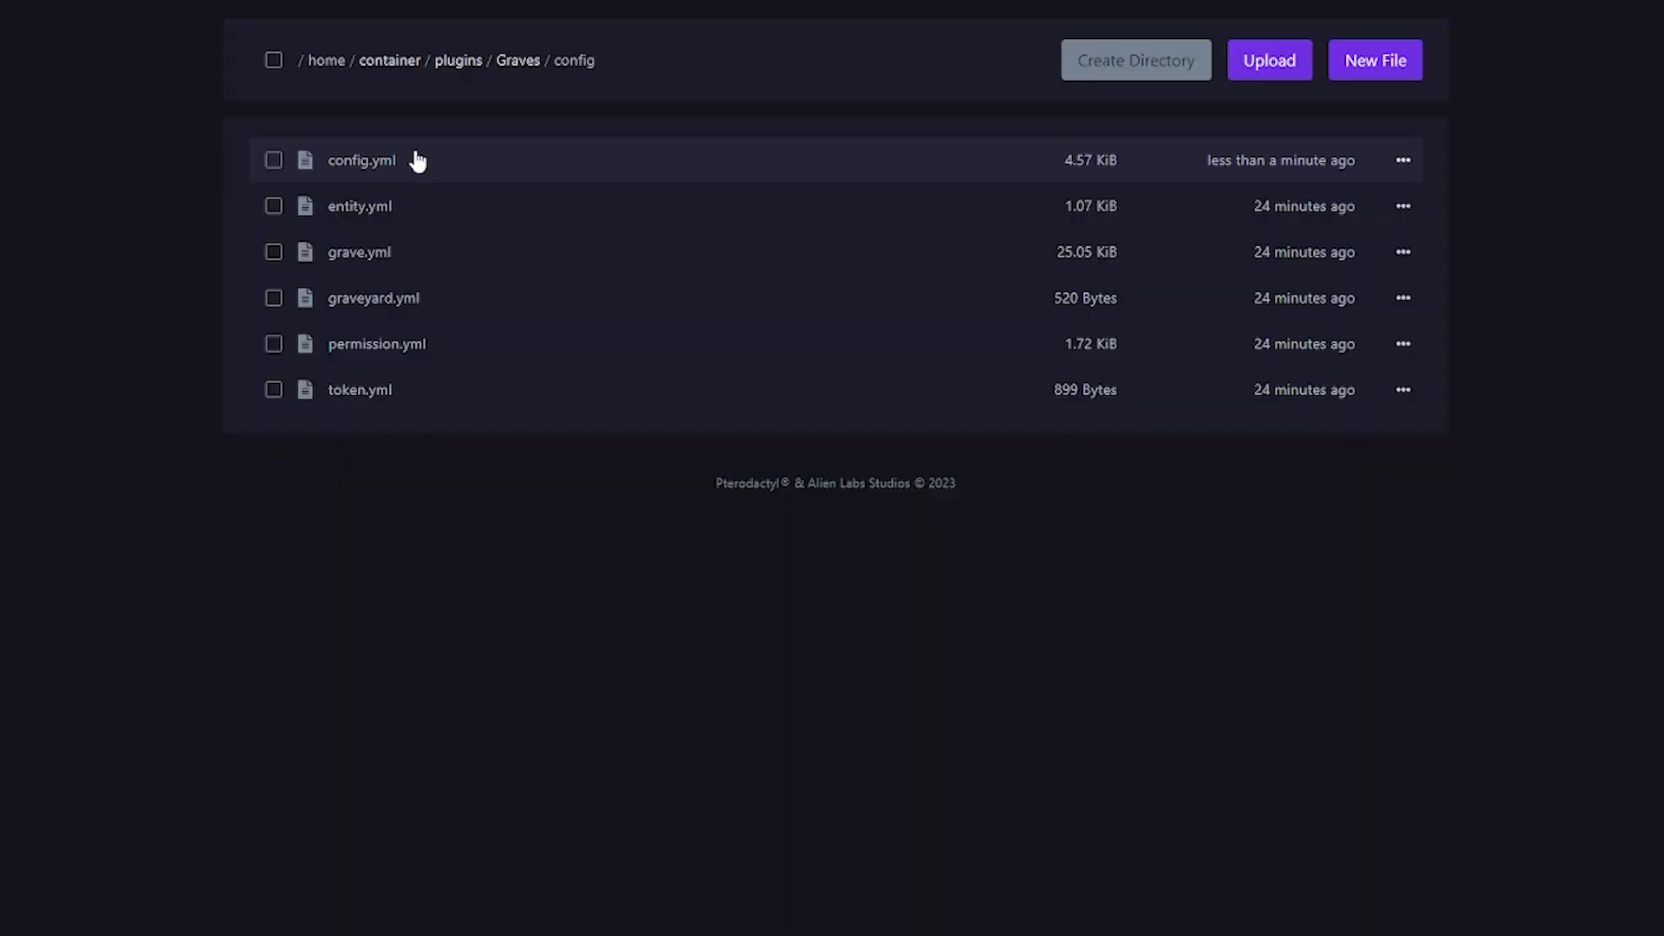
Open grave.yml from the Graves config folder and examine the default options description and the grave time setting.
{"action": "left_click", "coordinate": [426, 262]}
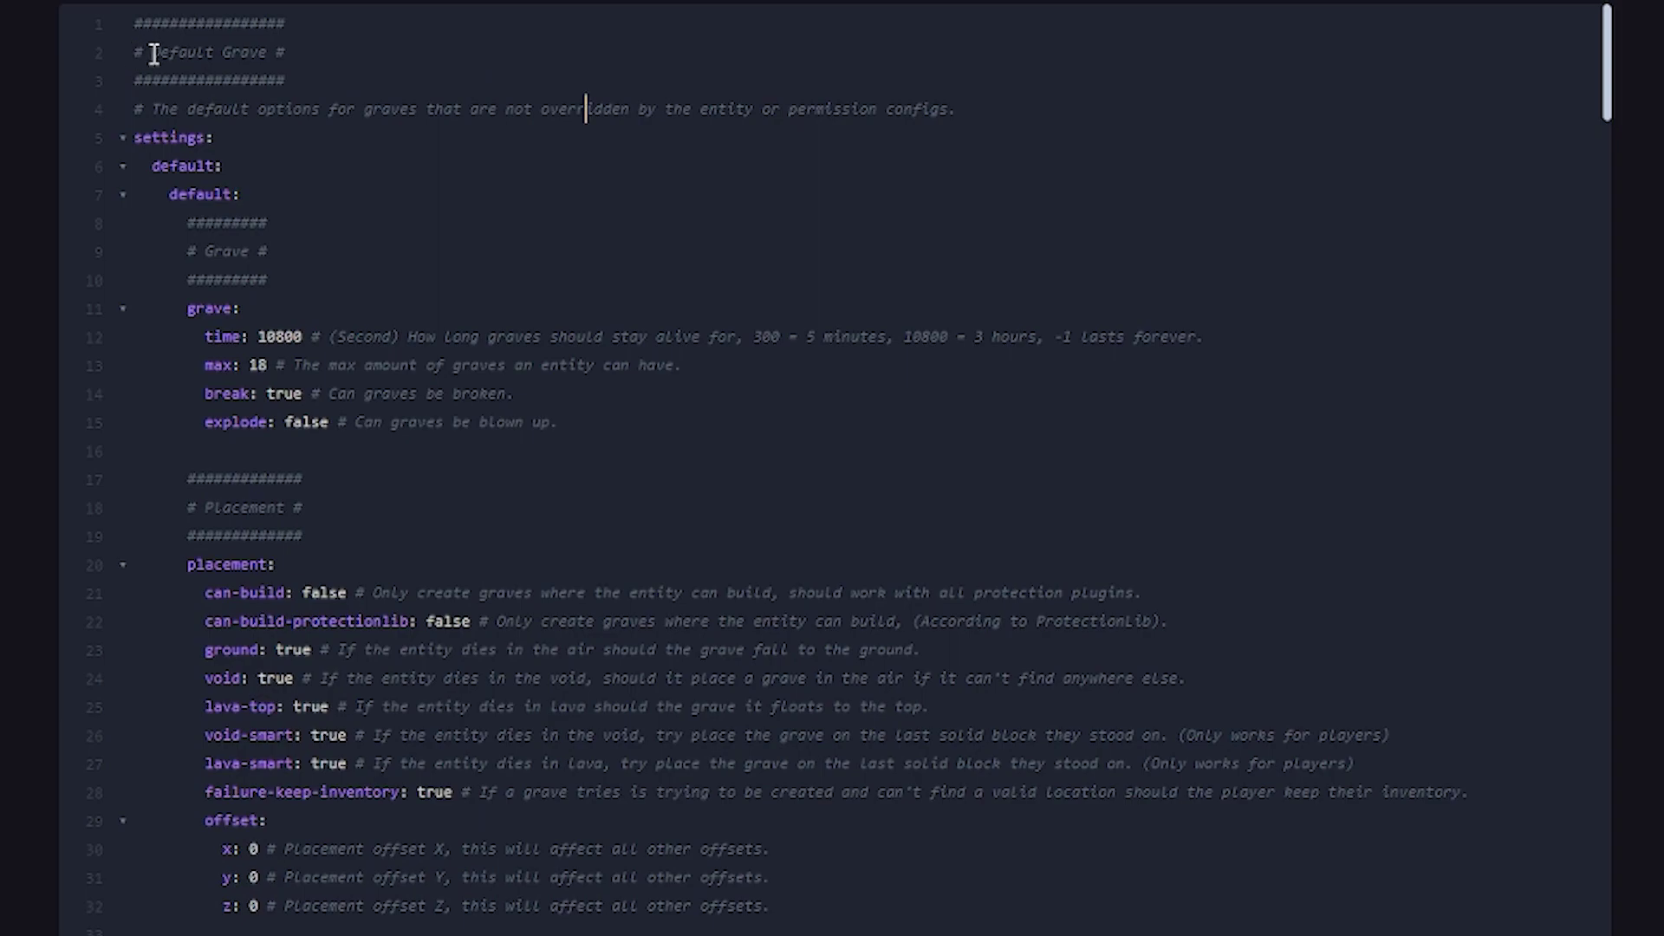
{"action": "left_click_drag", "start_coordinate": [179, 112], "coordinate": [746, 112]}
{"action": "left_click", "coordinate": [432, 112]}
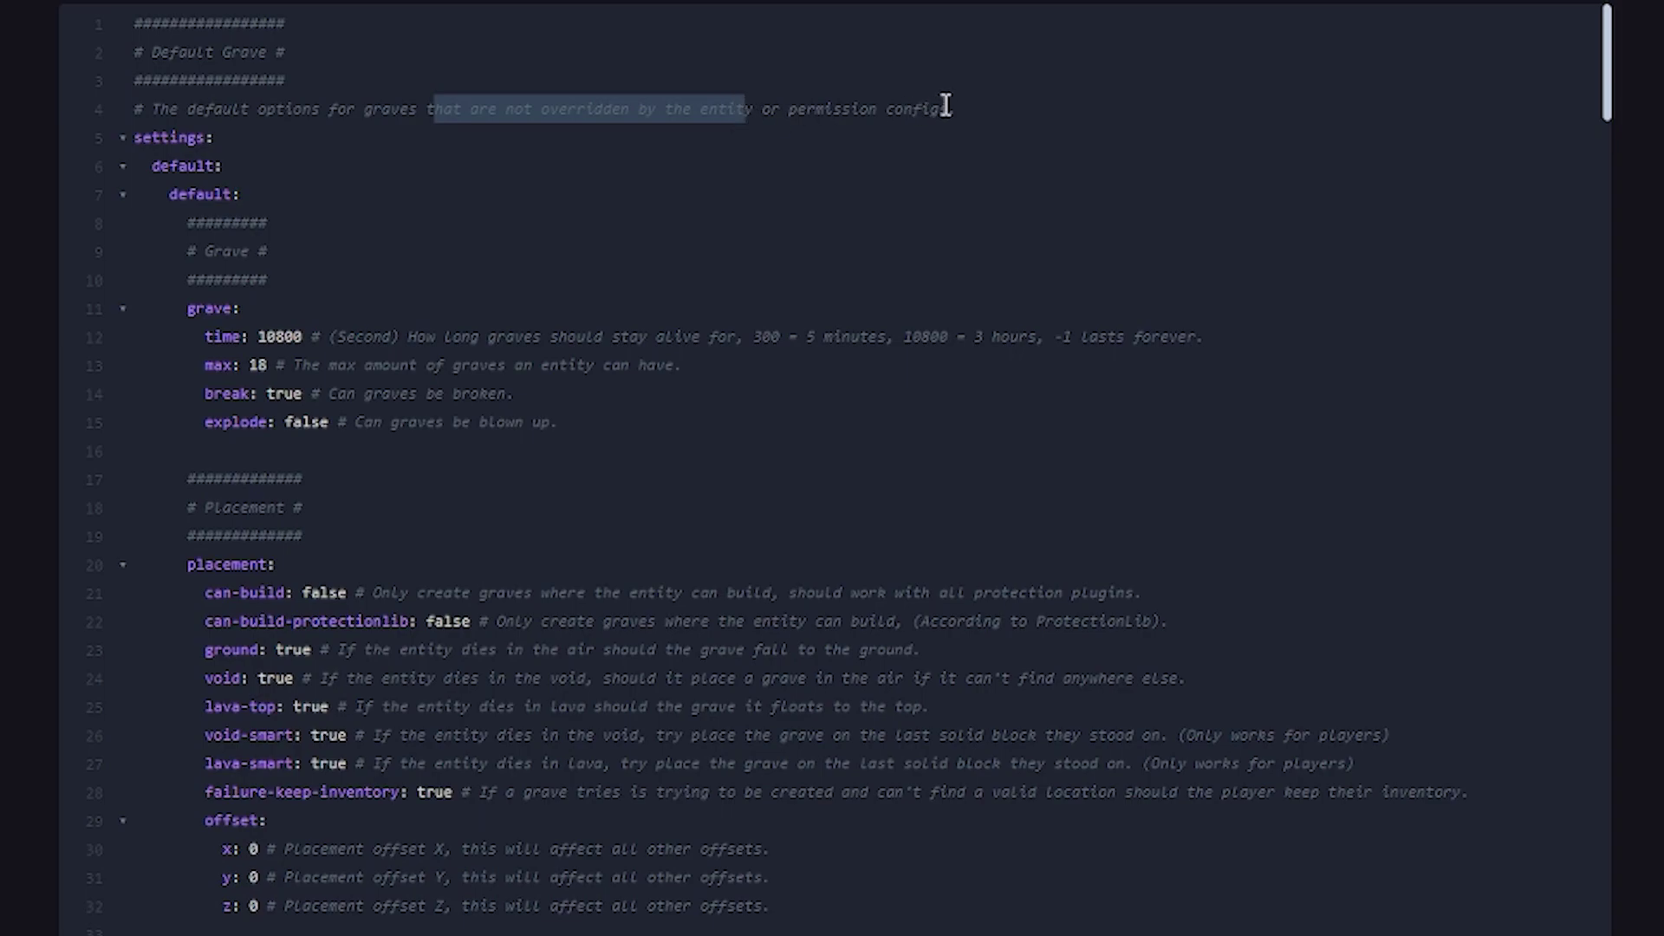
{"action": "left_click", "coordinate": [537, 310]}
{"action": "left_click_drag", "start_coordinate": [259, 337], "coordinate": [305, 339]}
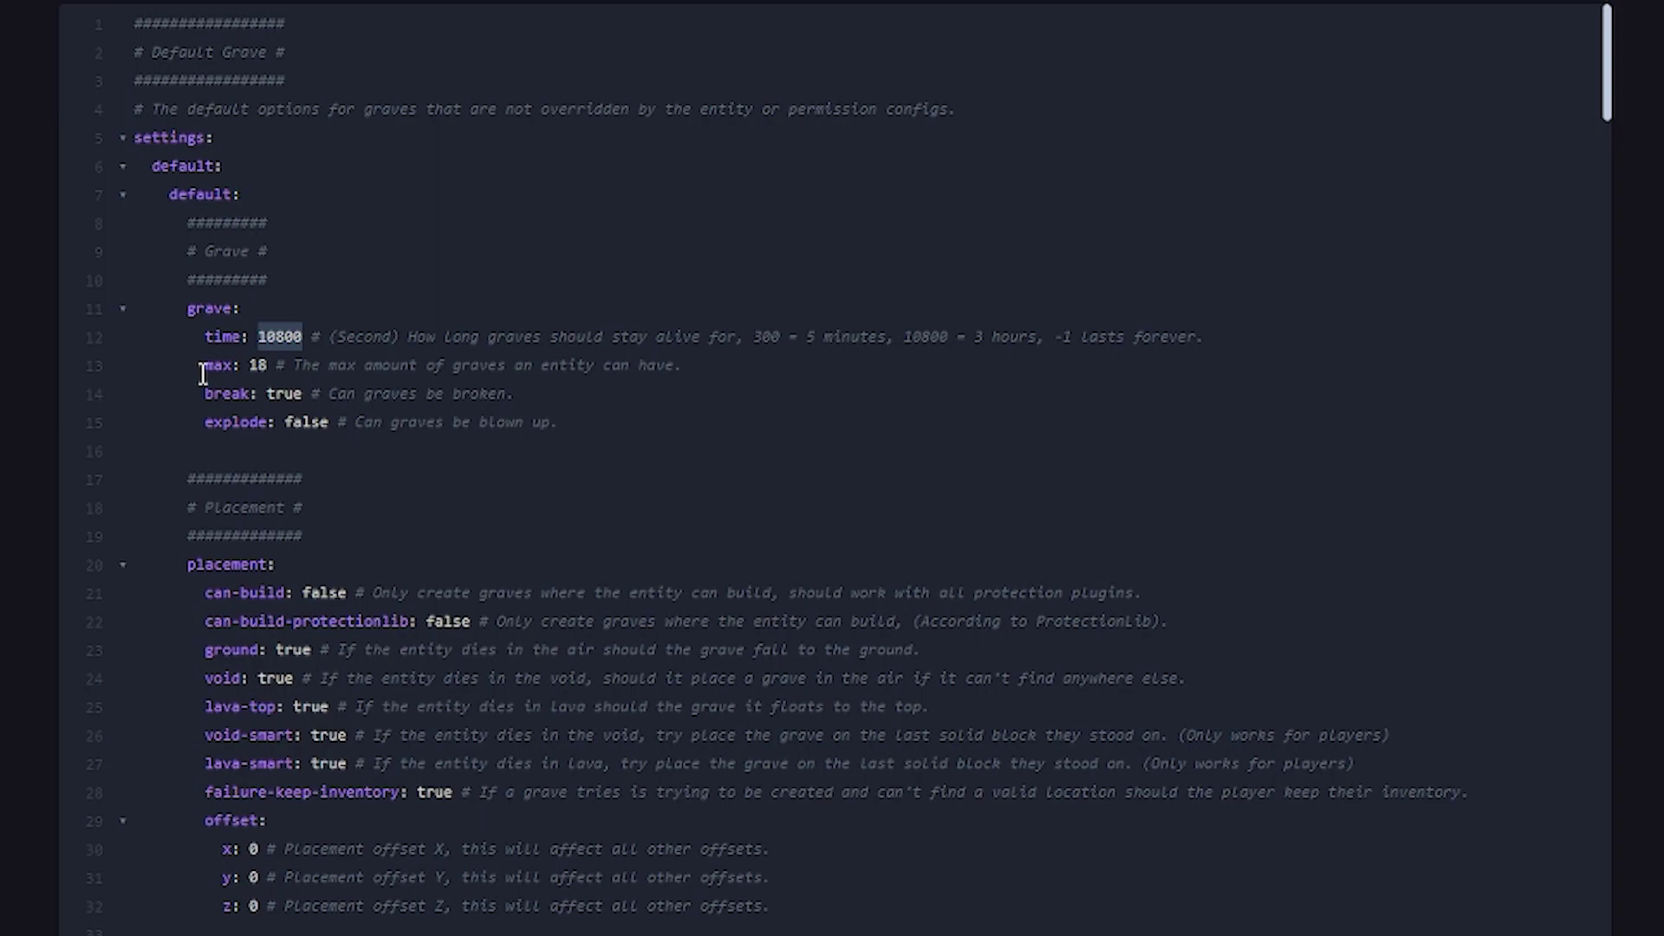
Set the max value under the default grave settings to 3 graves per entity.
{"action": "left_click_drag", "start_coordinate": [201, 368], "coordinate": [496, 372]}
{"action": "left_click", "coordinate": [496, 372]}
{"action": "double_click", "coordinate": [258, 365]}
{"action": "type", "text": "3"}
{"action": "left_click", "coordinate": [402, 338]}
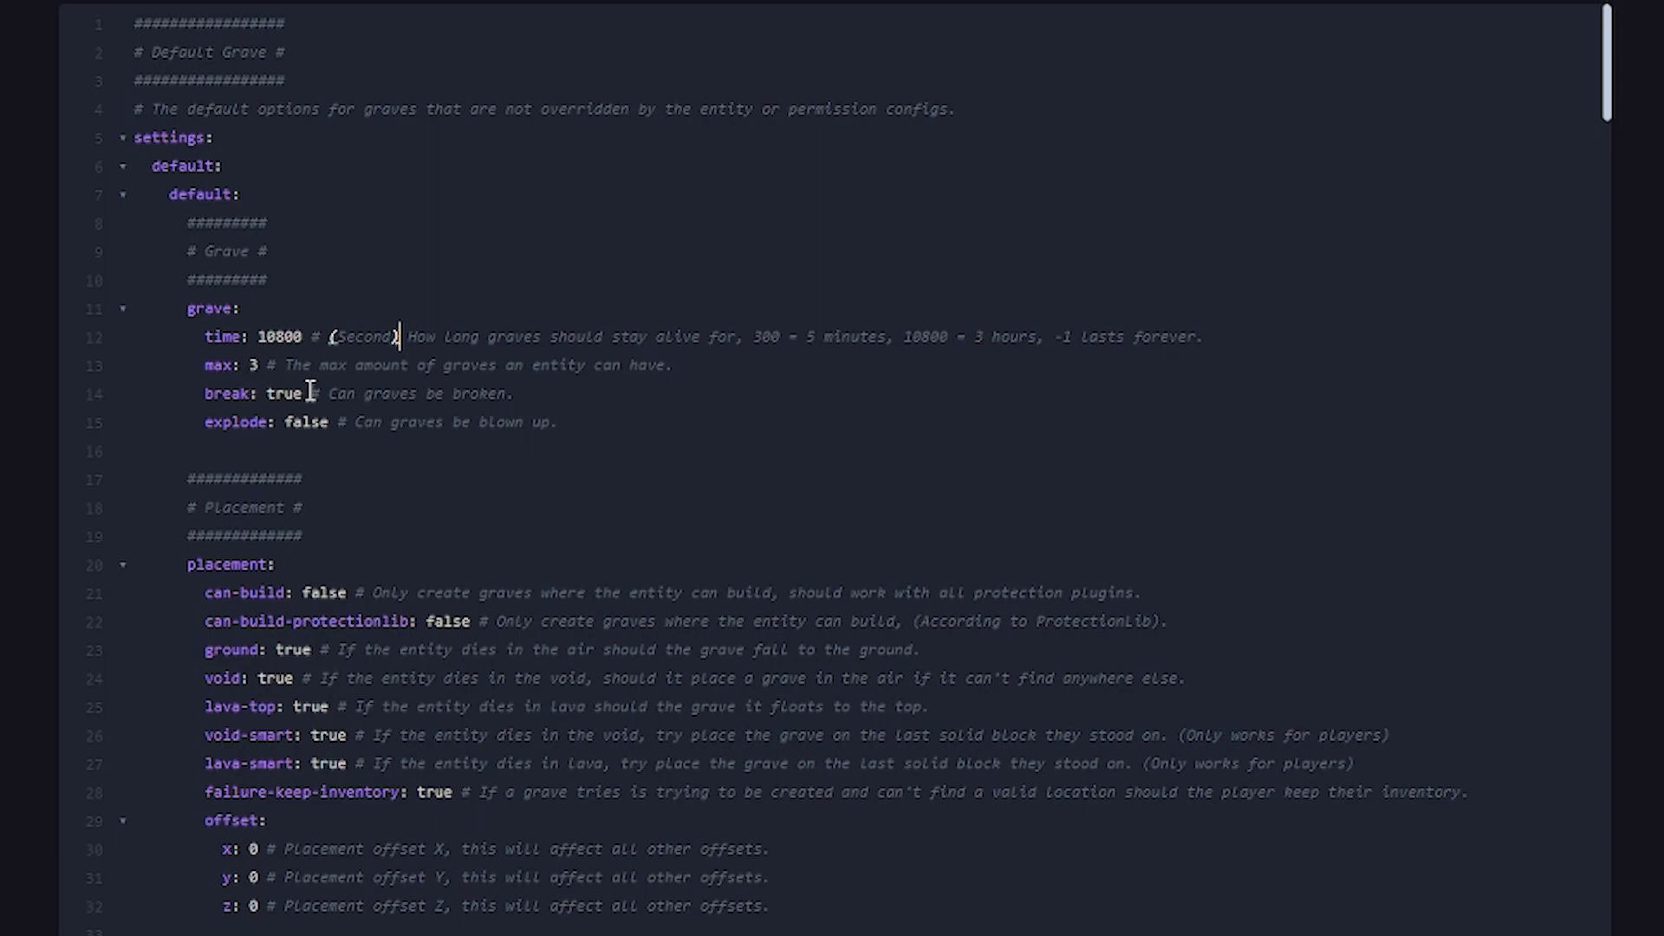
Examine the explode and break options in the default grave settings.
{"action": "left_click_drag", "start_coordinate": [205, 422], "coordinate": [314, 423]}
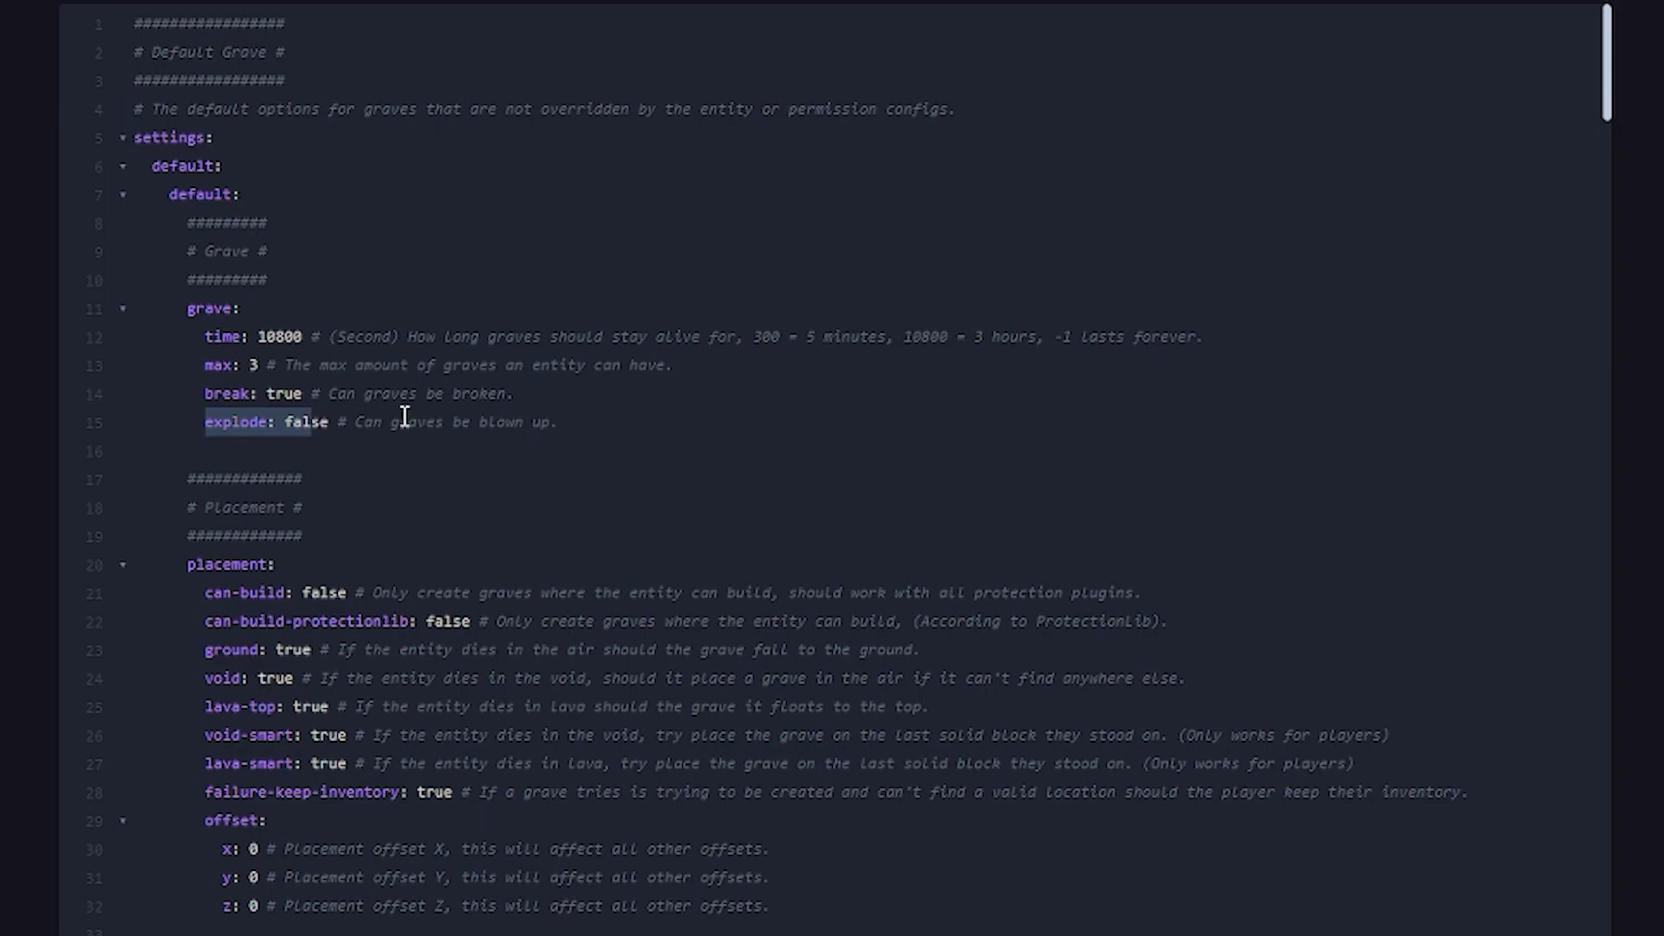
{"action": "double_click", "coordinate": [307, 423]}
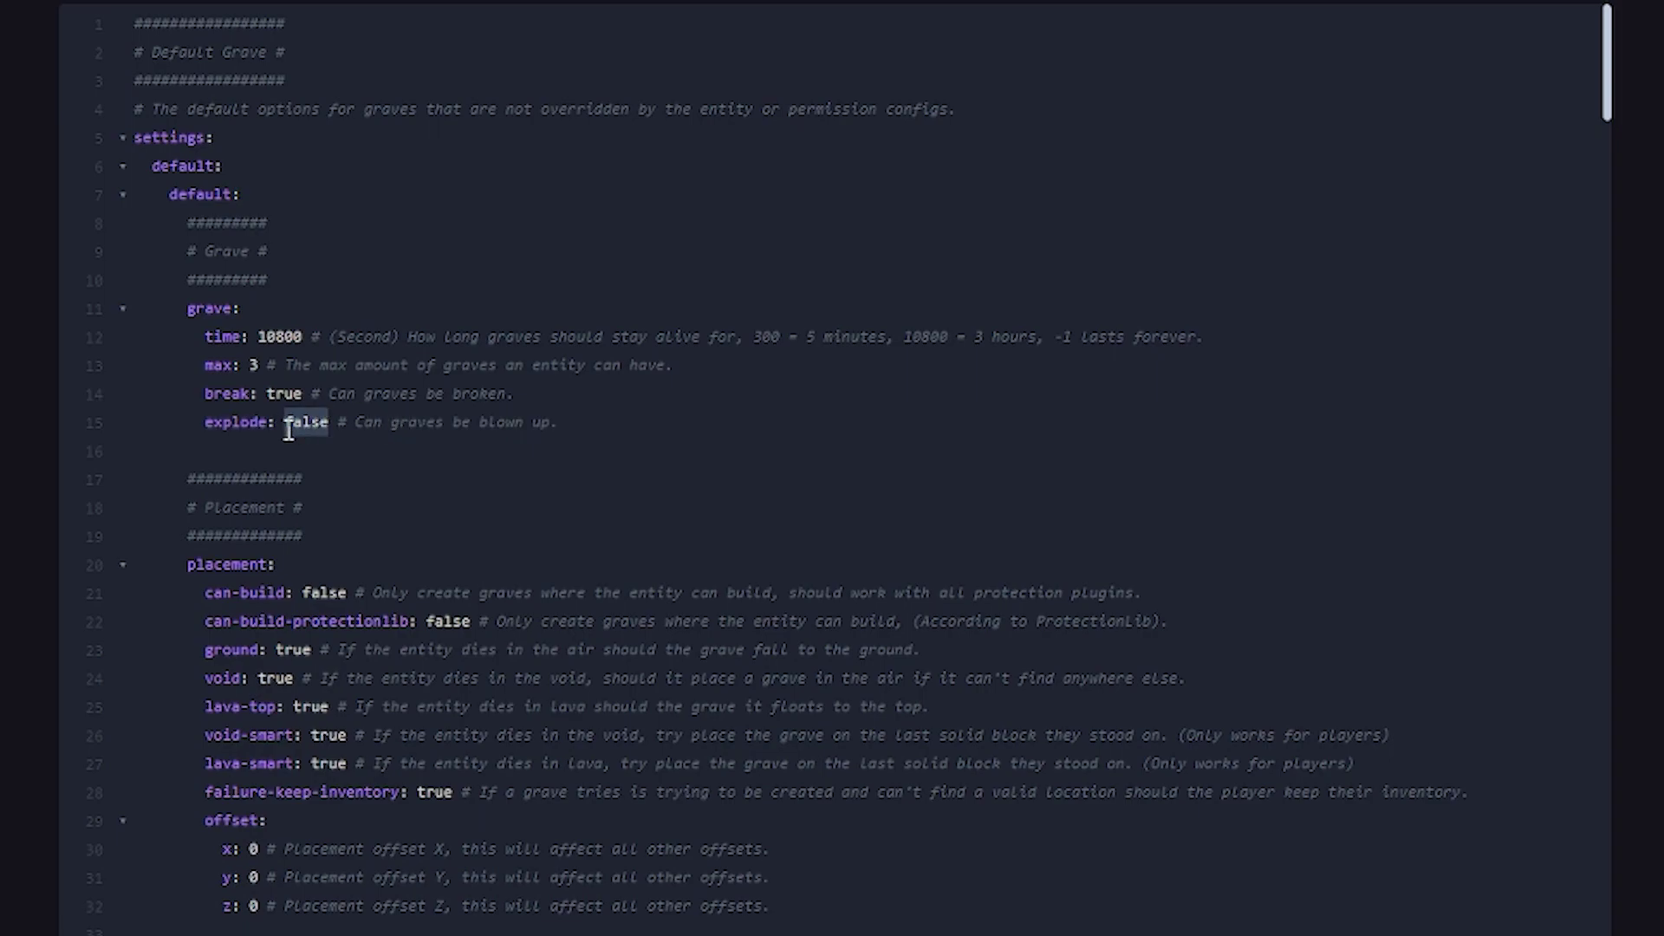
{"action": "left_click", "coordinate": [297, 427]}
{"action": "left_click_drag", "start_coordinate": [305, 395], "coordinate": [205, 395]}
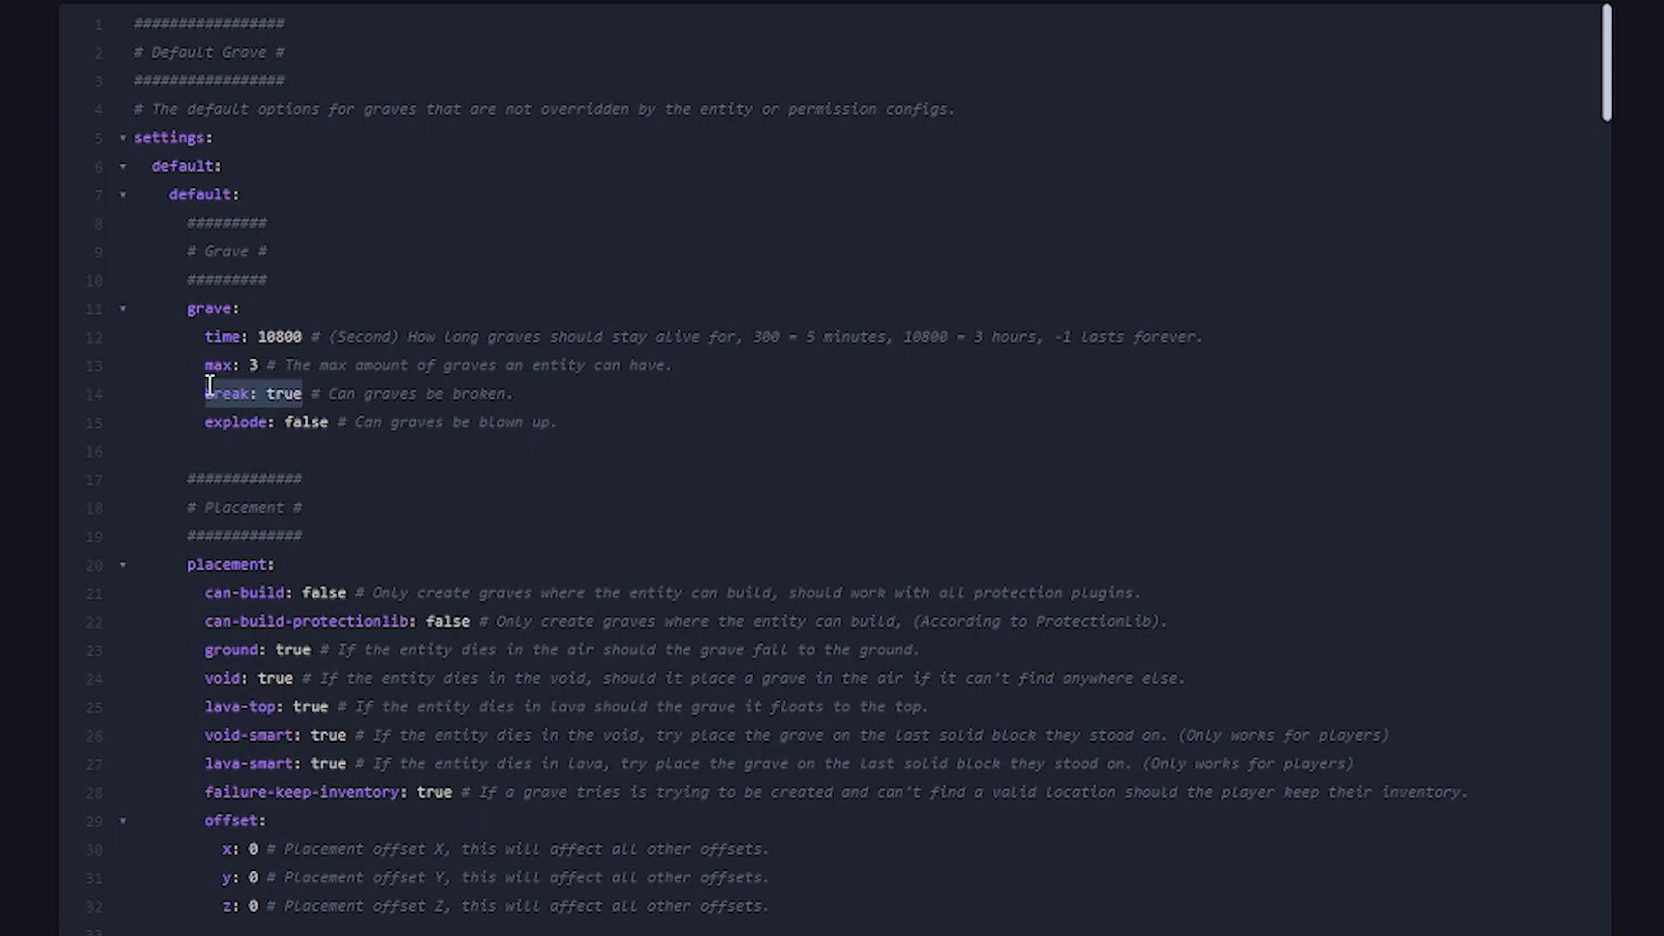
{"action": "left_click", "coordinate": [197, 381]}
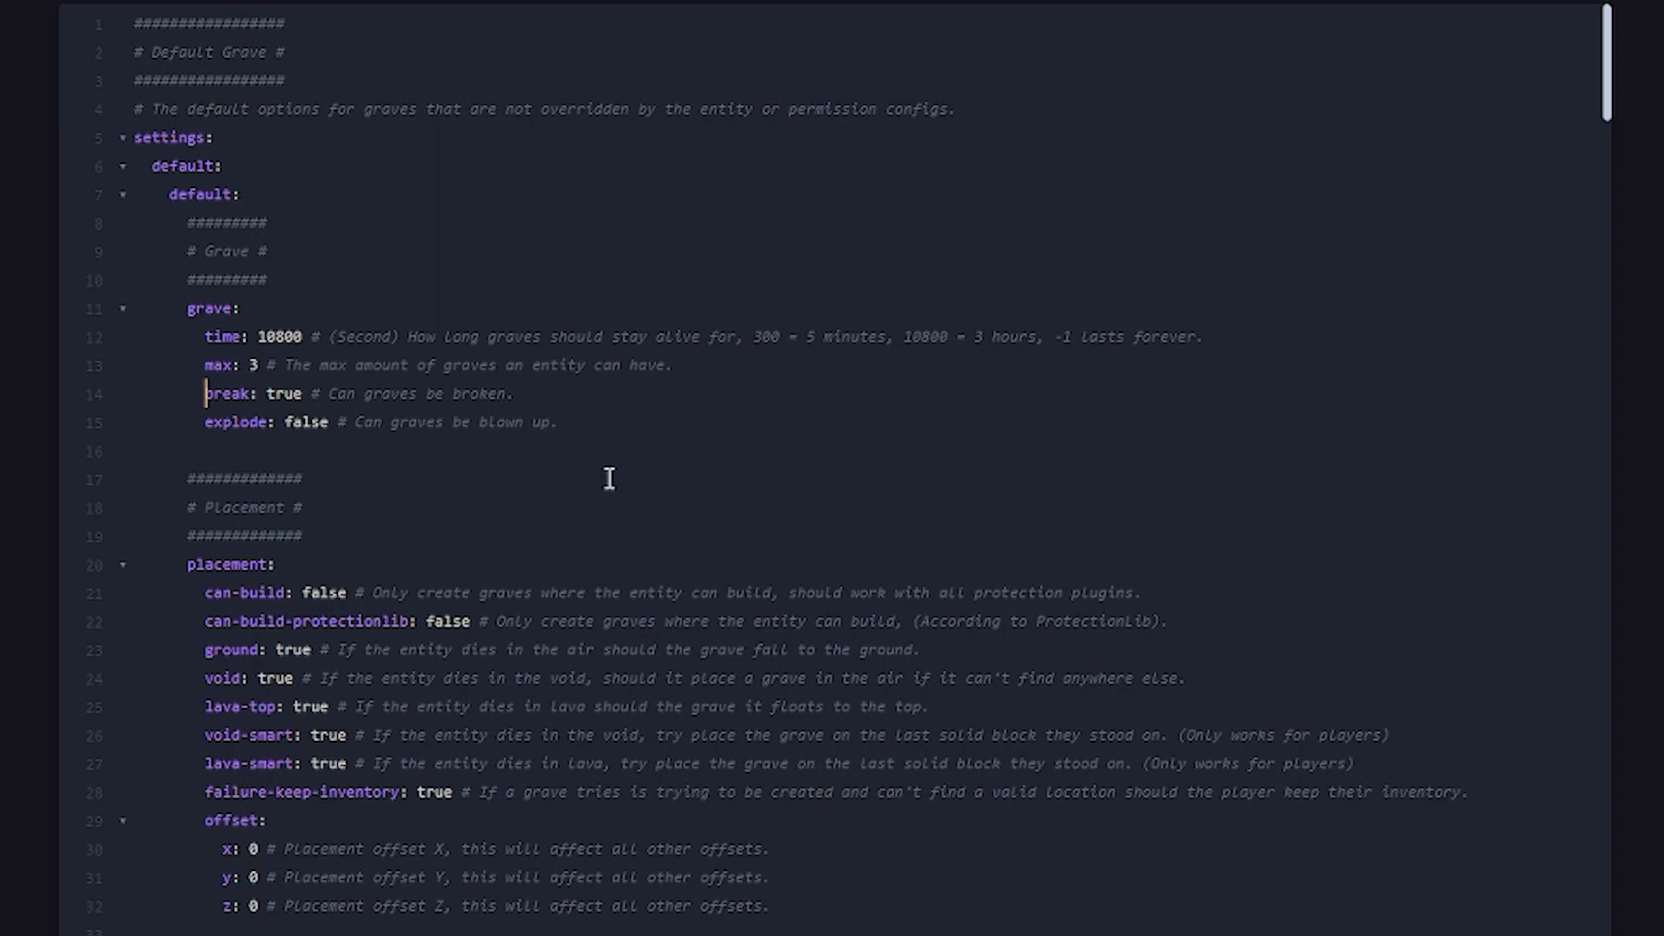
Examine the placement options for void, lava-top, void-smart and lava-smart in grave.yml.
{"action": "scroll", "coordinate": [1140, 274], "scroll_direction": "down", "scroll_amount": 5}
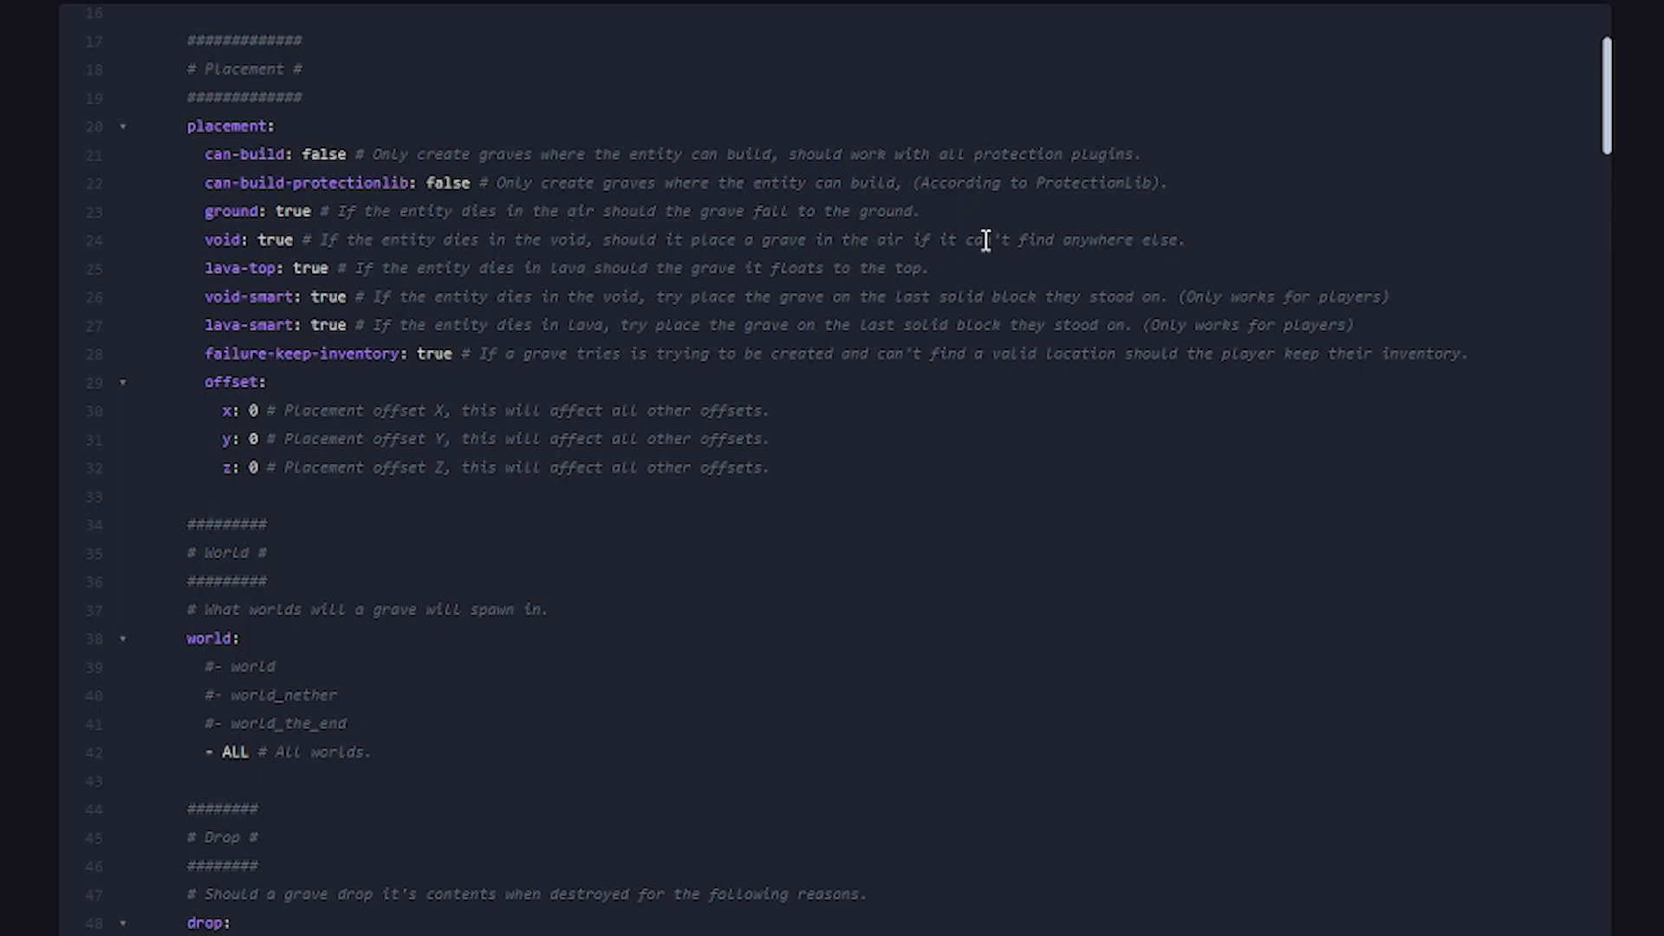
{"action": "left_click_drag", "start_coordinate": [321, 241], "coordinate": [1166, 245]}
{"action": "left_click", "coordinate": [297, 240]}
{"action": "left_click_drag", "start_coordinate": [297, 241], "coordinate": [259, 240]}
{"action": "left_click", "coordinate": [216, 299]}
{"action": "left_click_drag", "start_coordinate": [204, 299], "coordinate": [346, 300]}
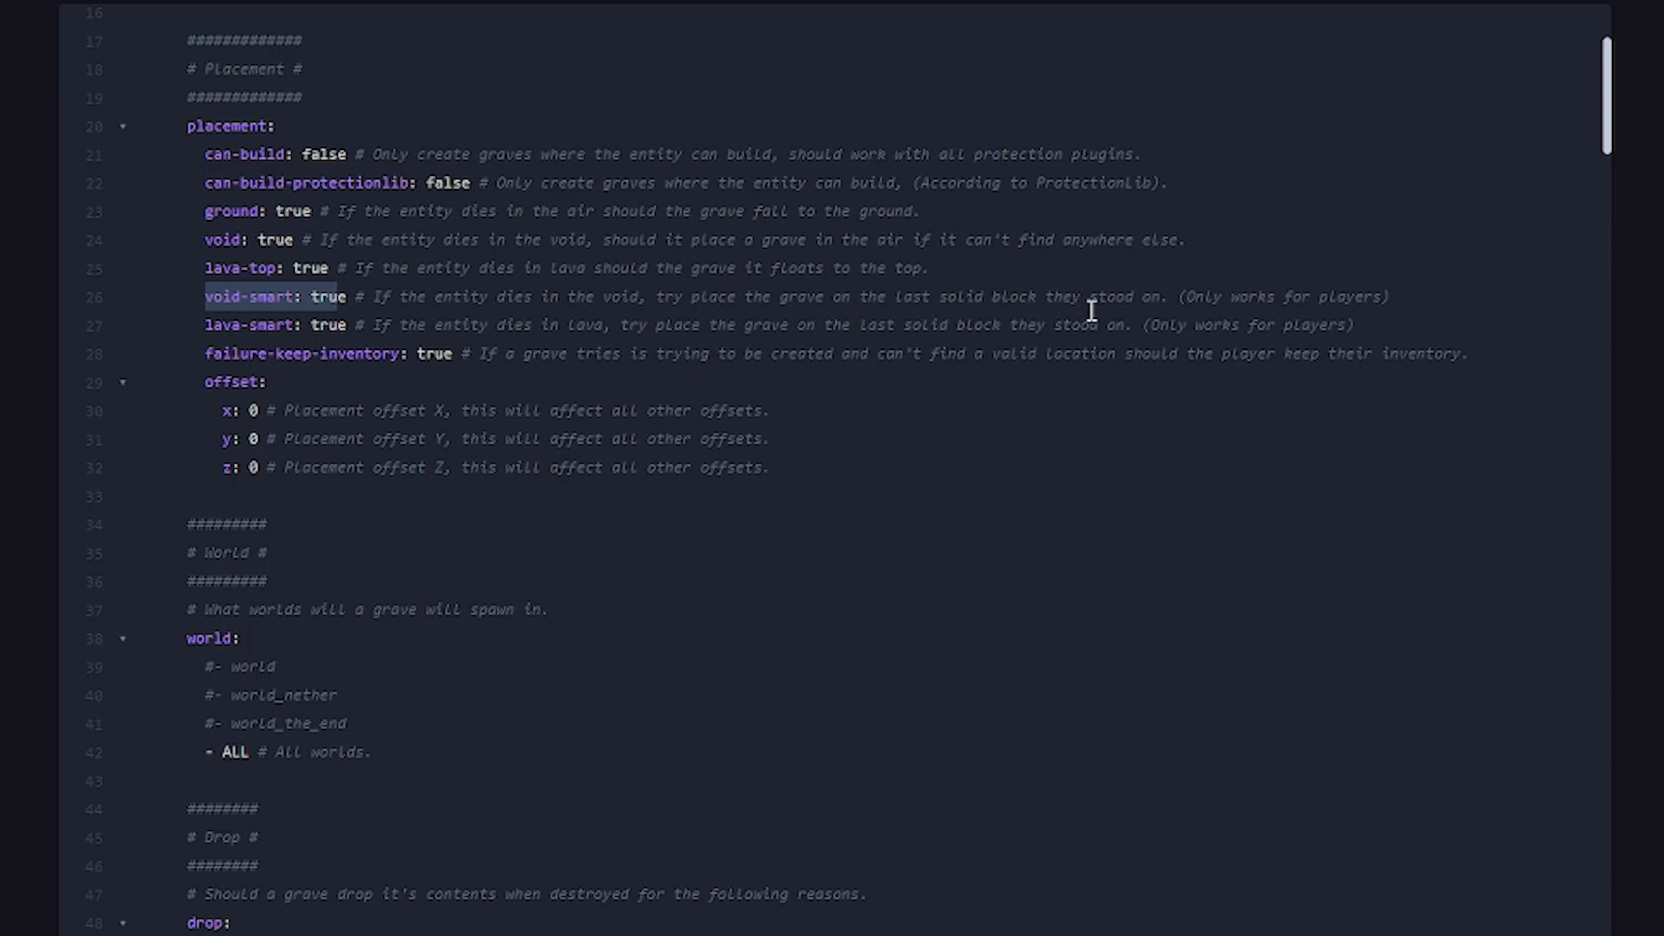
{"action": "left_click_drag", "start_coordinate": [206, 325], "coordinate": [624, 328]}
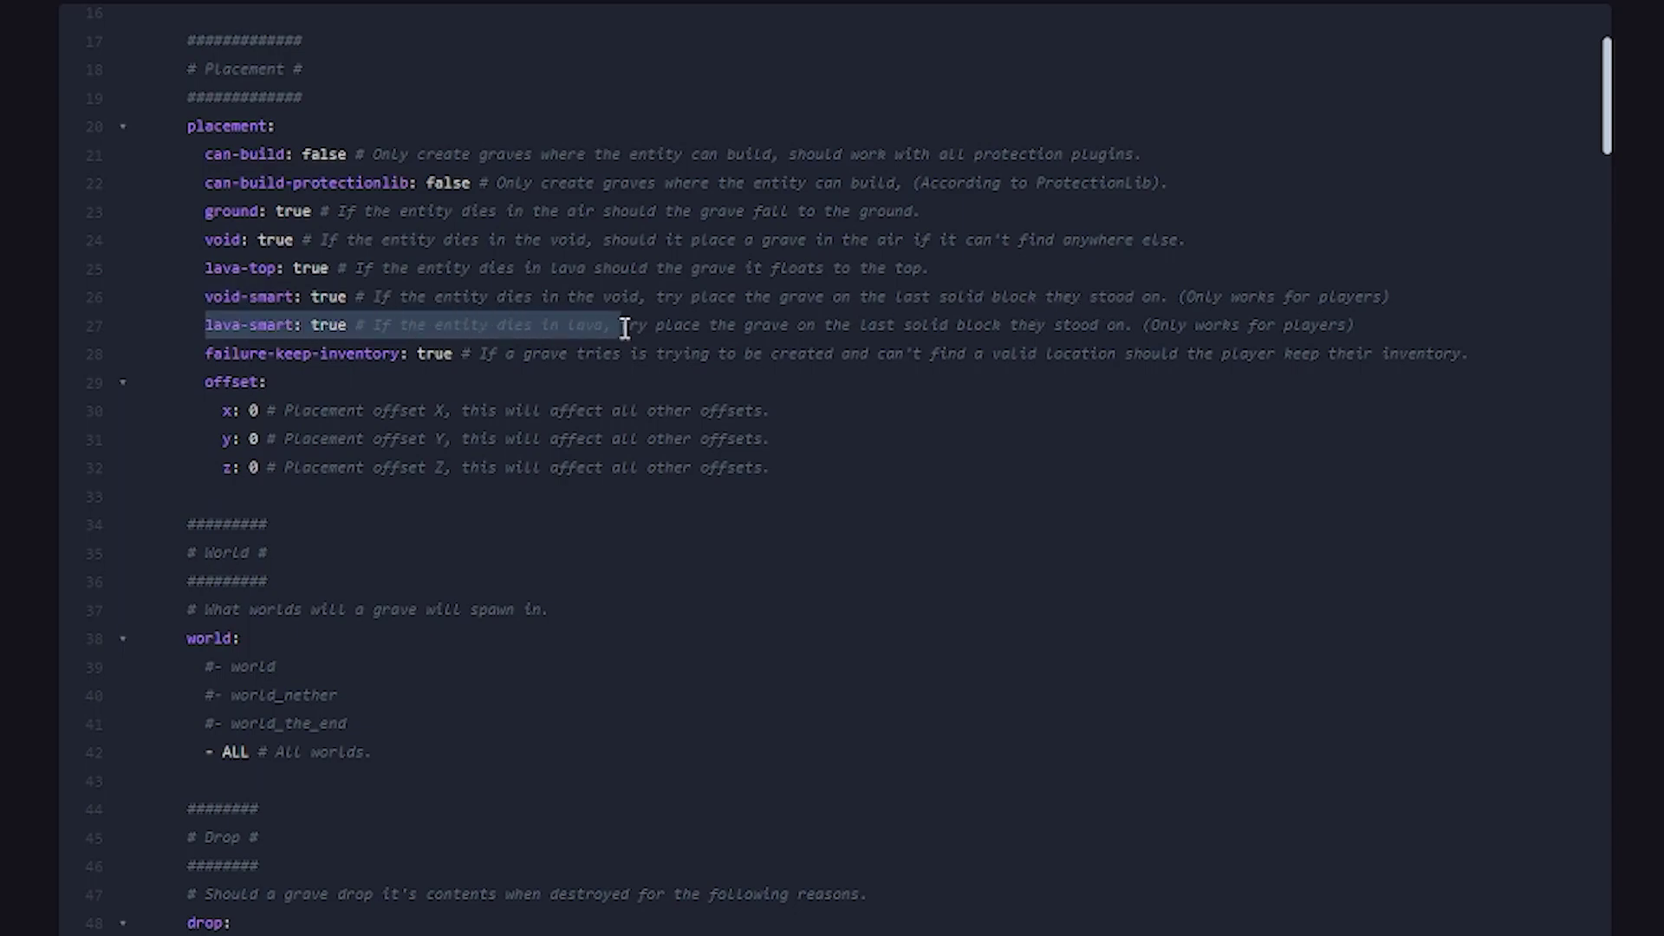
{"action": "left_click", "coordinate": [624, 327]}
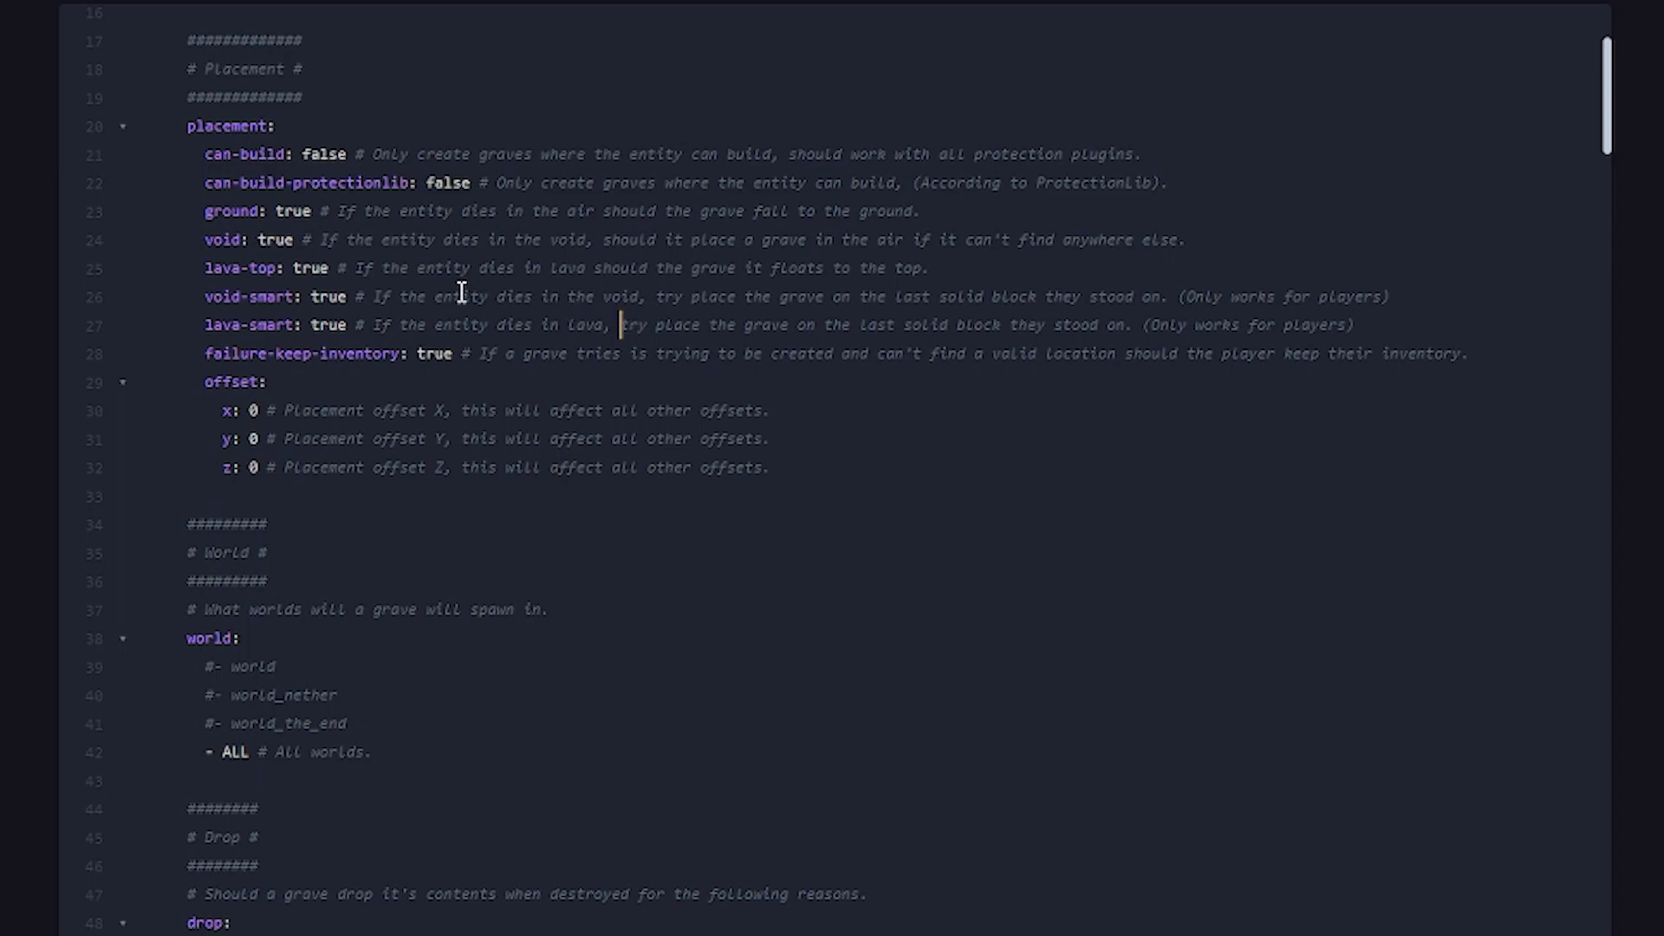
{"action": "left_click_drag", "start_coordinate": [301, 240], "coordinate": [338, 275]}
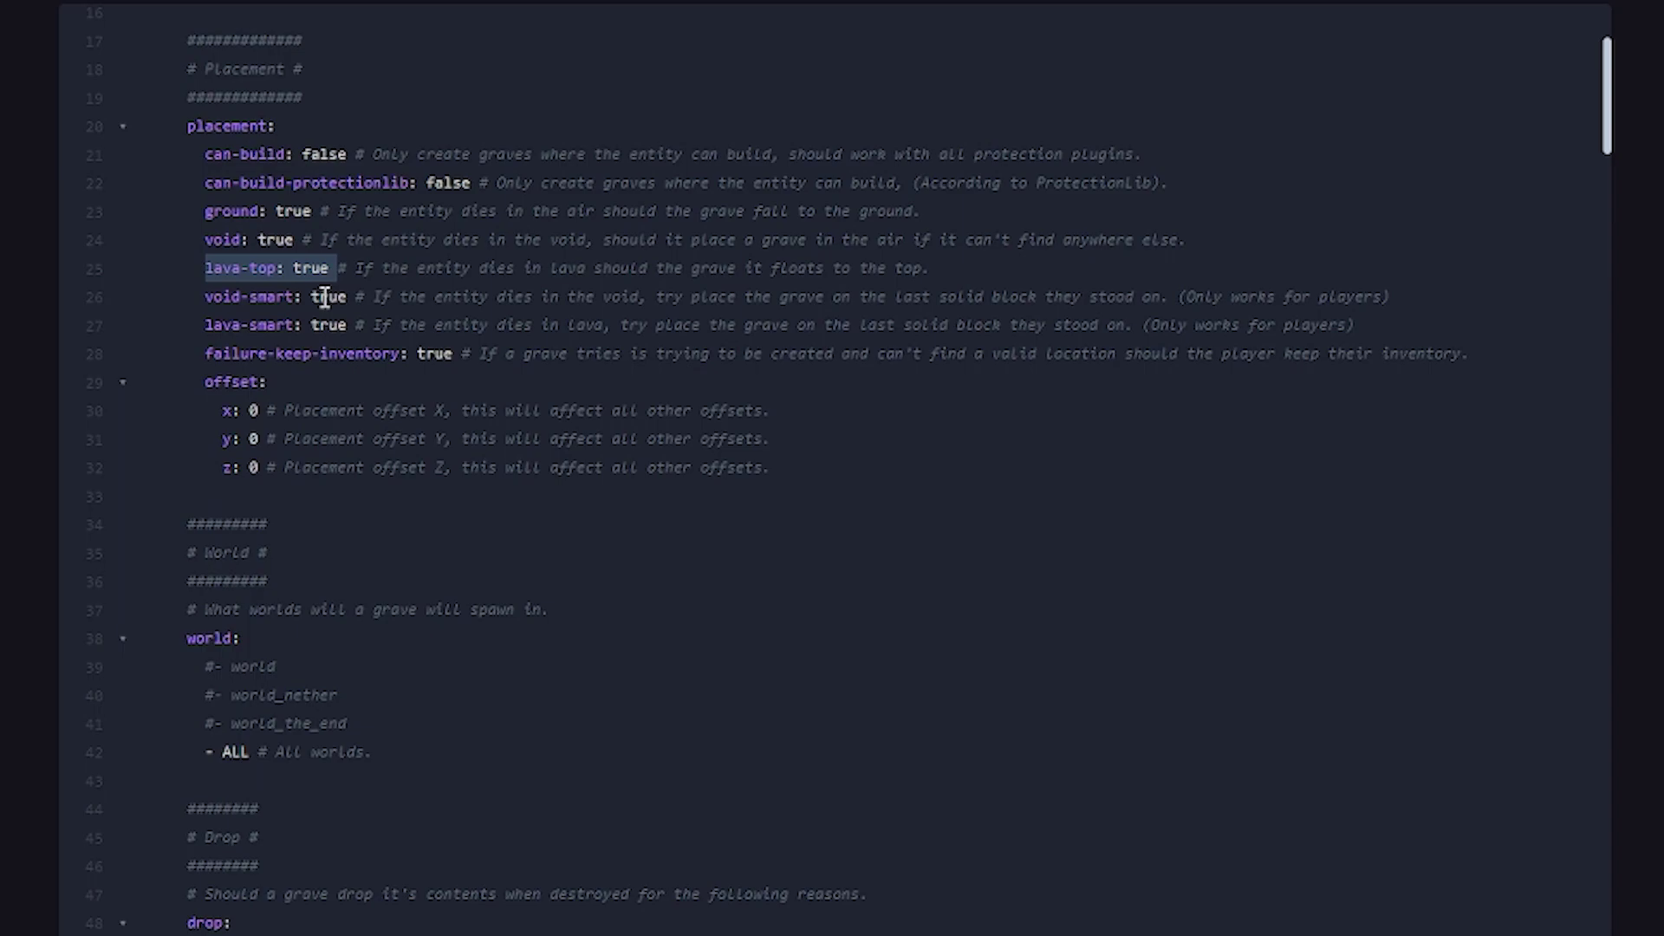
Comment out the ALL entry in the world list and enable the world and world_nether entries, leaving world_the_end commented out.
{"action": "scroll", "coordinate": [423, 451], "scroll_direction": "down", "scroll_amount": 6}
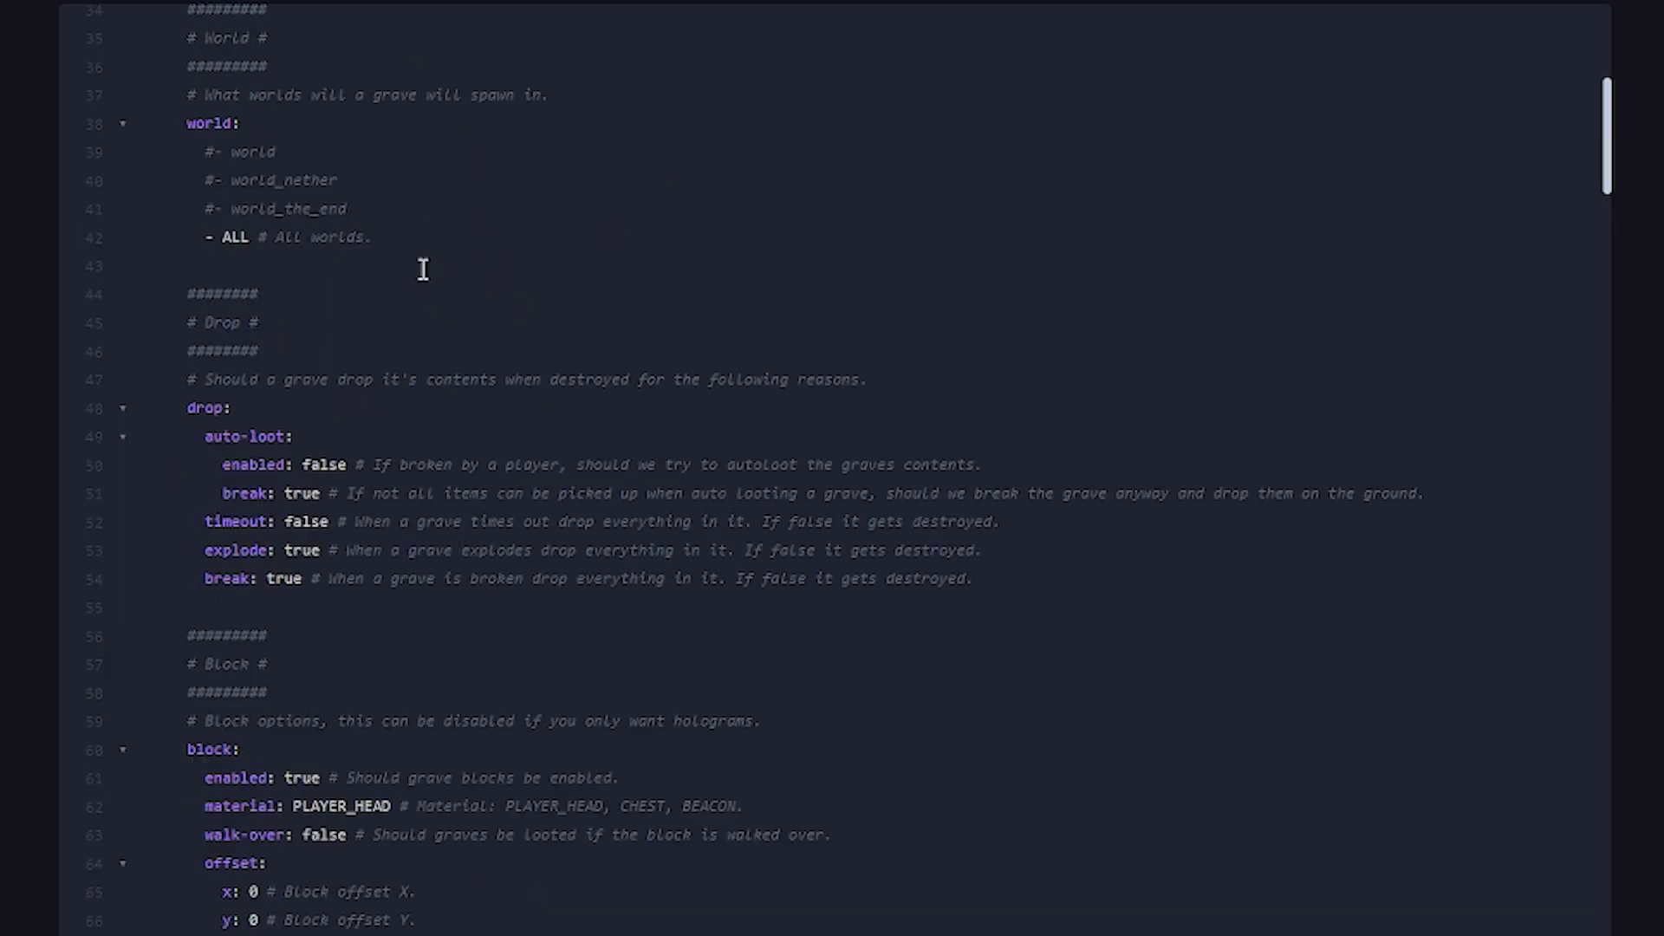
{"action": "left_click_drag", "start_coordinate": [364, 232], "coordinate": [217, 236]}
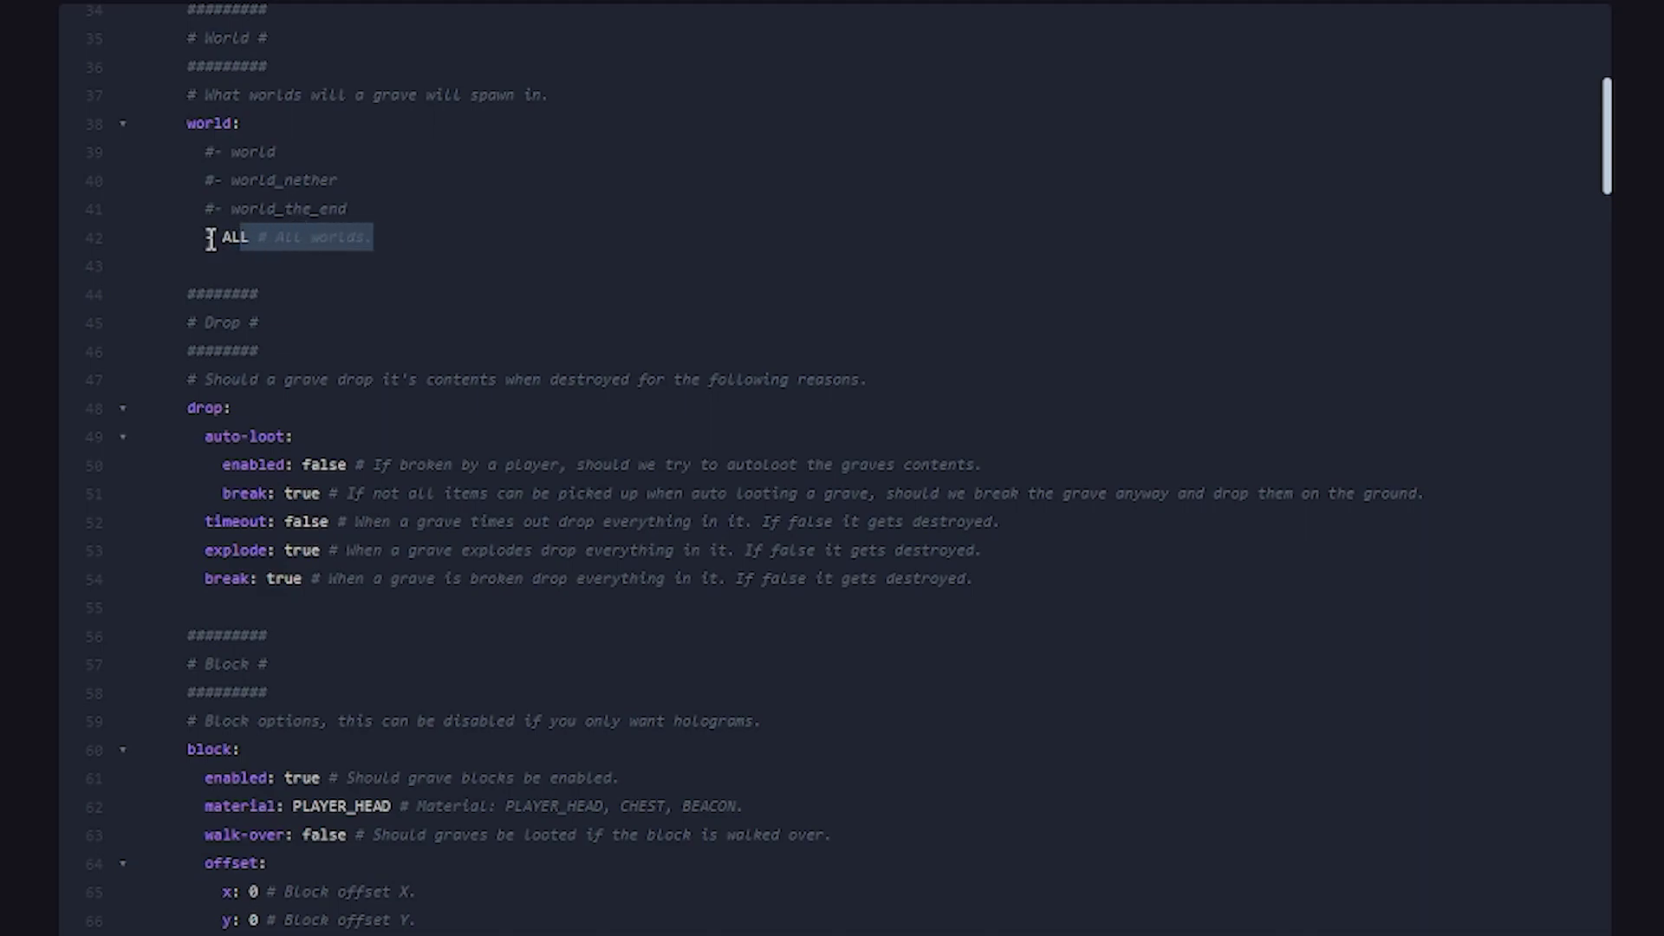
{"action": "left_click", "coordinate": [206, 237]}
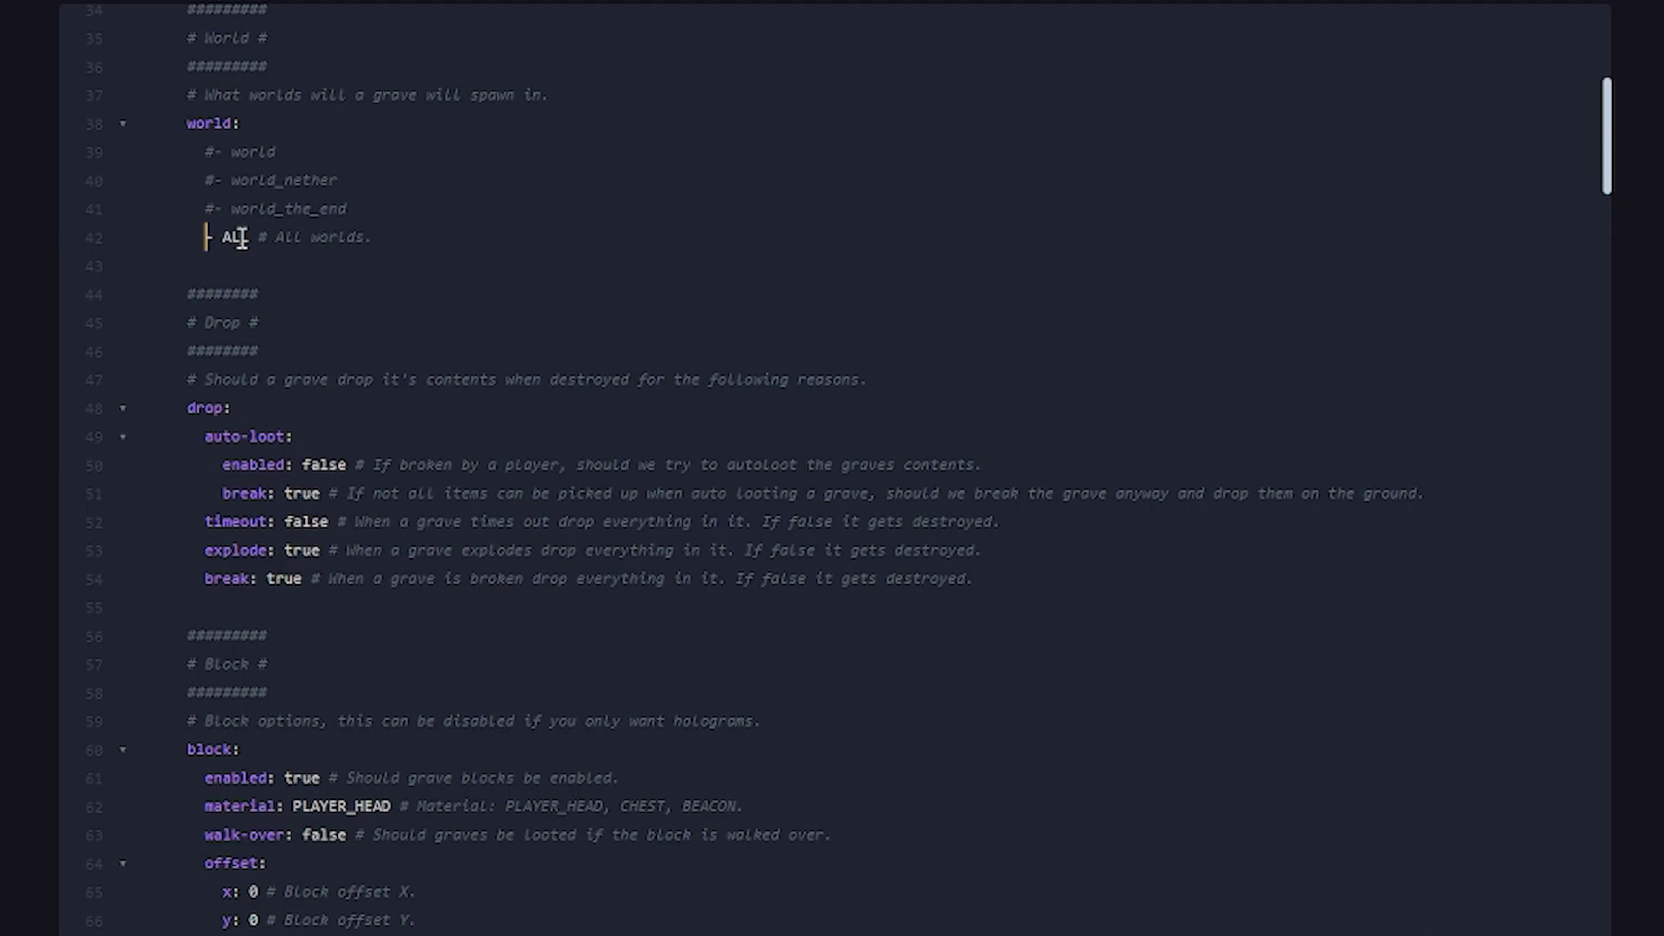
{"action": "type", "text": "#"}
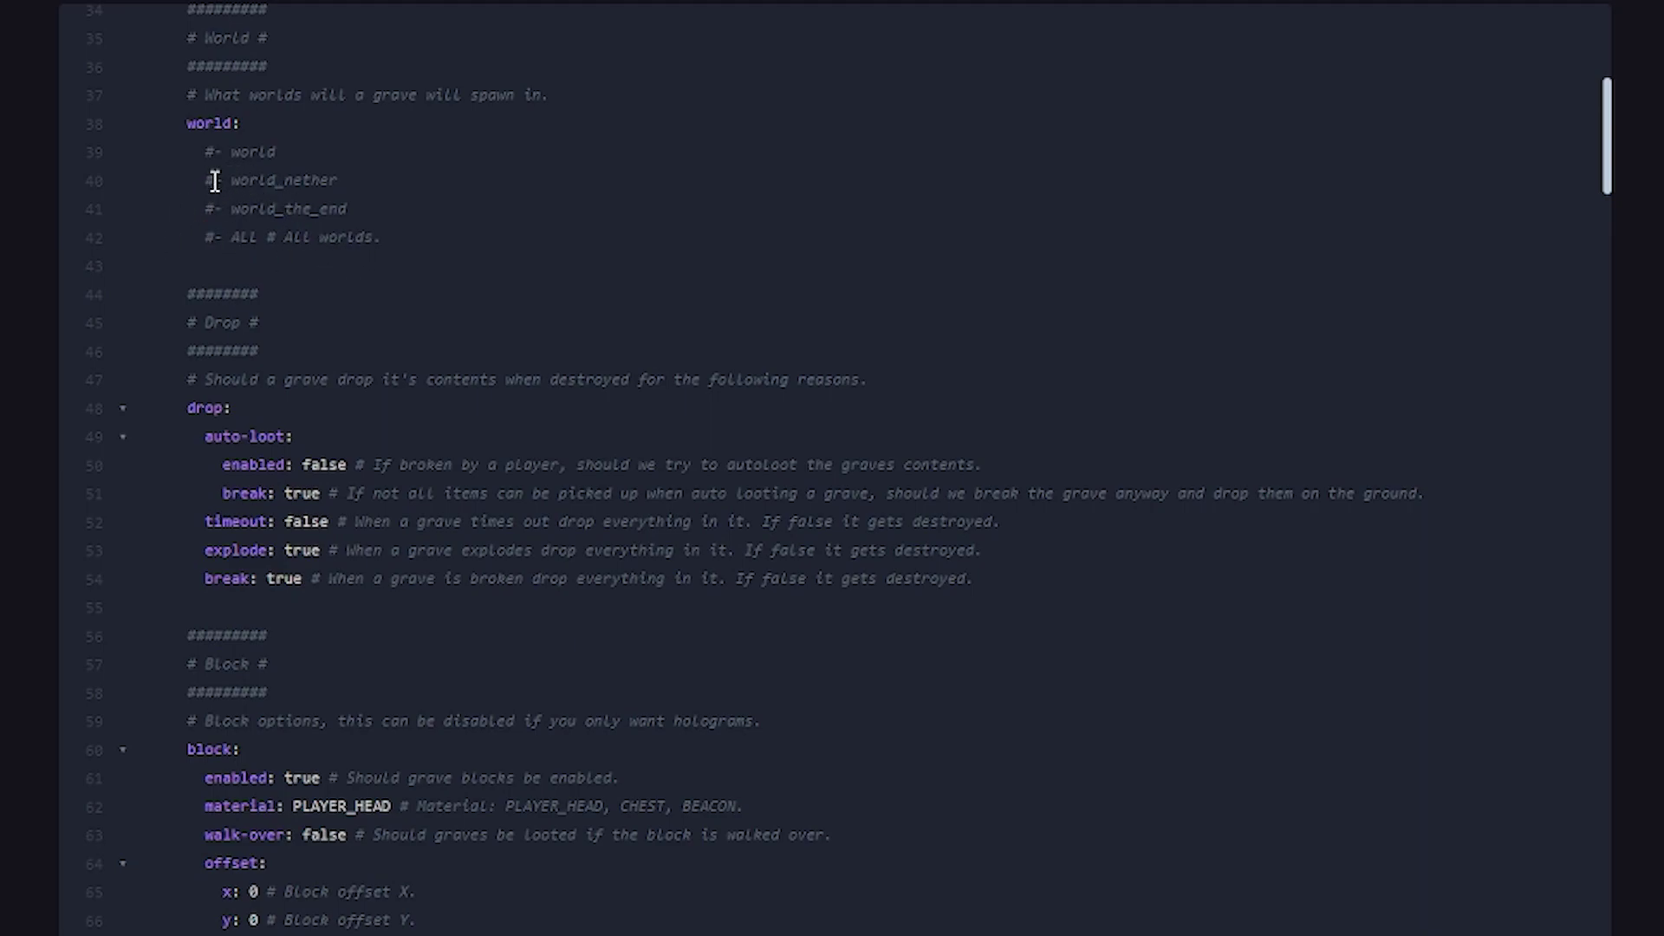
{"action": "left_click", "coordinate": [213, 151]}
{"action": "key", "text": "BackSpace"}
{"action": "left_click", "coordinate": [213, 180]}
{"action": "key", "text": "BackSpace"}
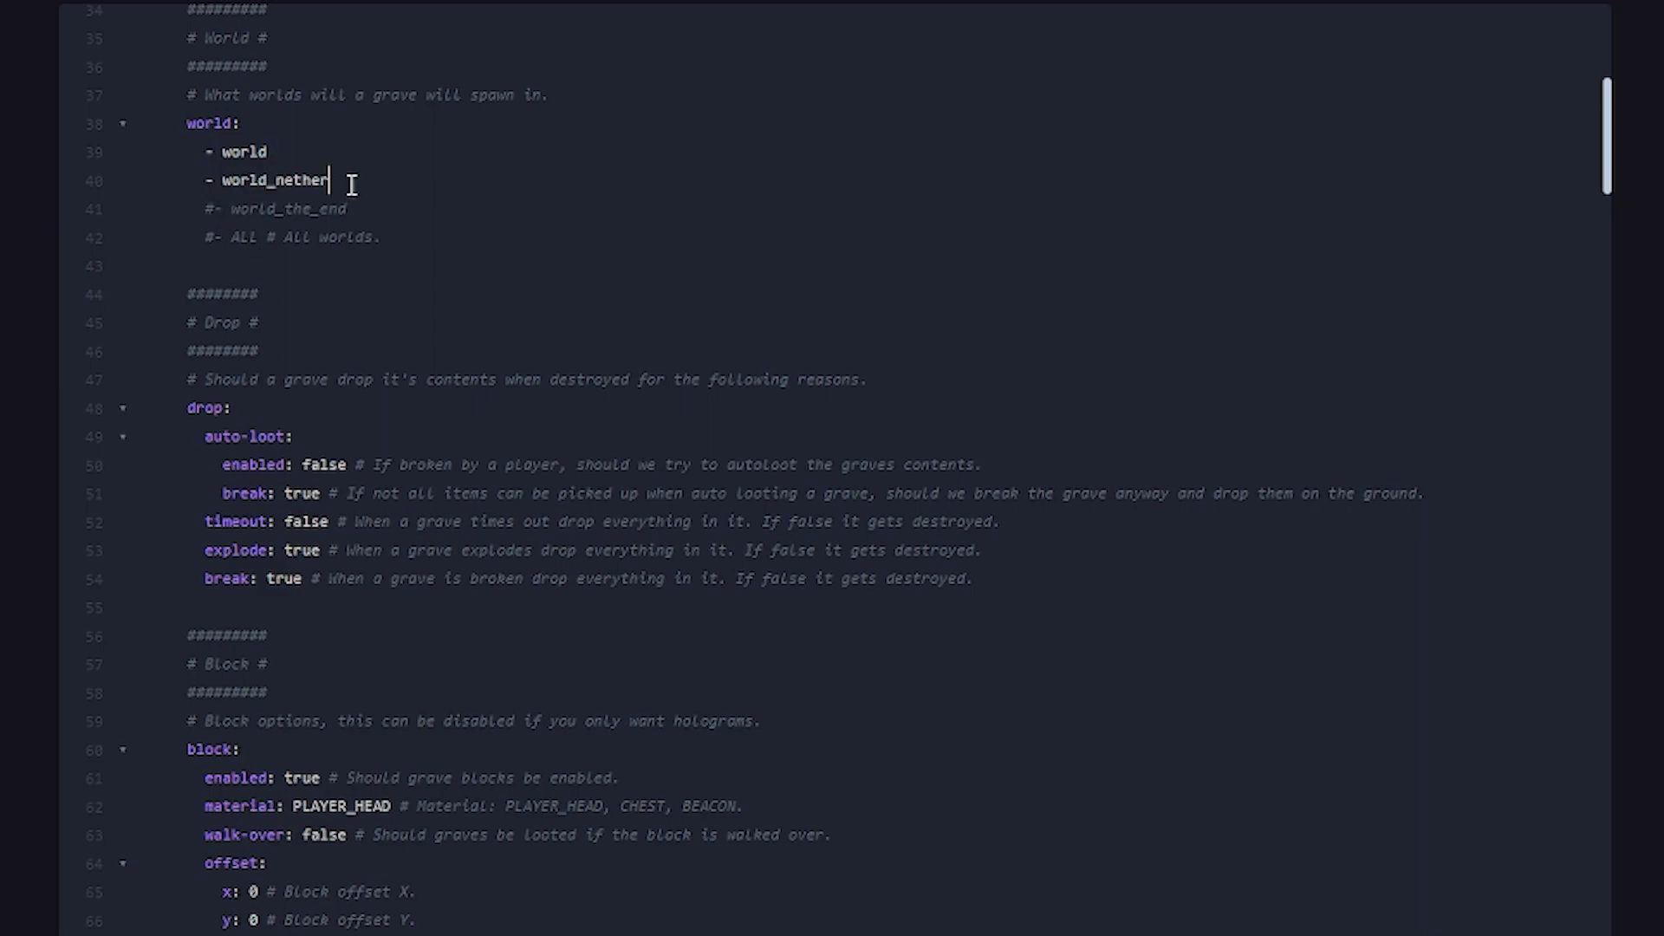
{"action": "left_click_drag", "start_coordinate": [345, 179], "coordinate": [101, 159]}
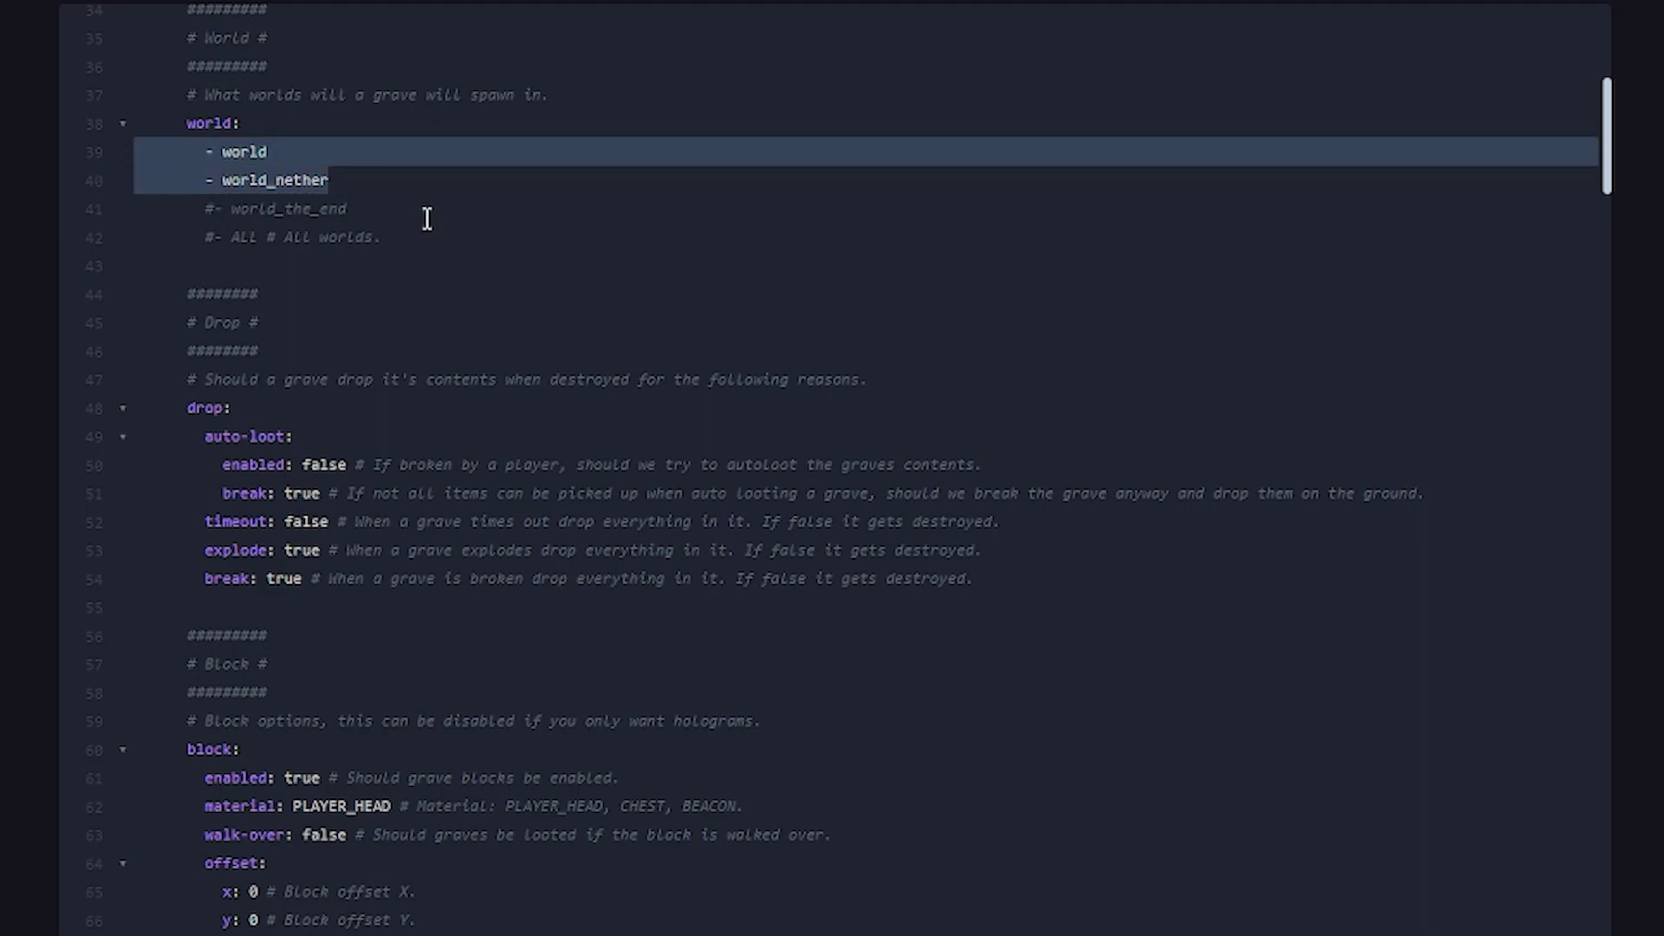
{"action": "left_click_drag", "start_coordinate": [428, 212], "coordinate": [105, 220]}
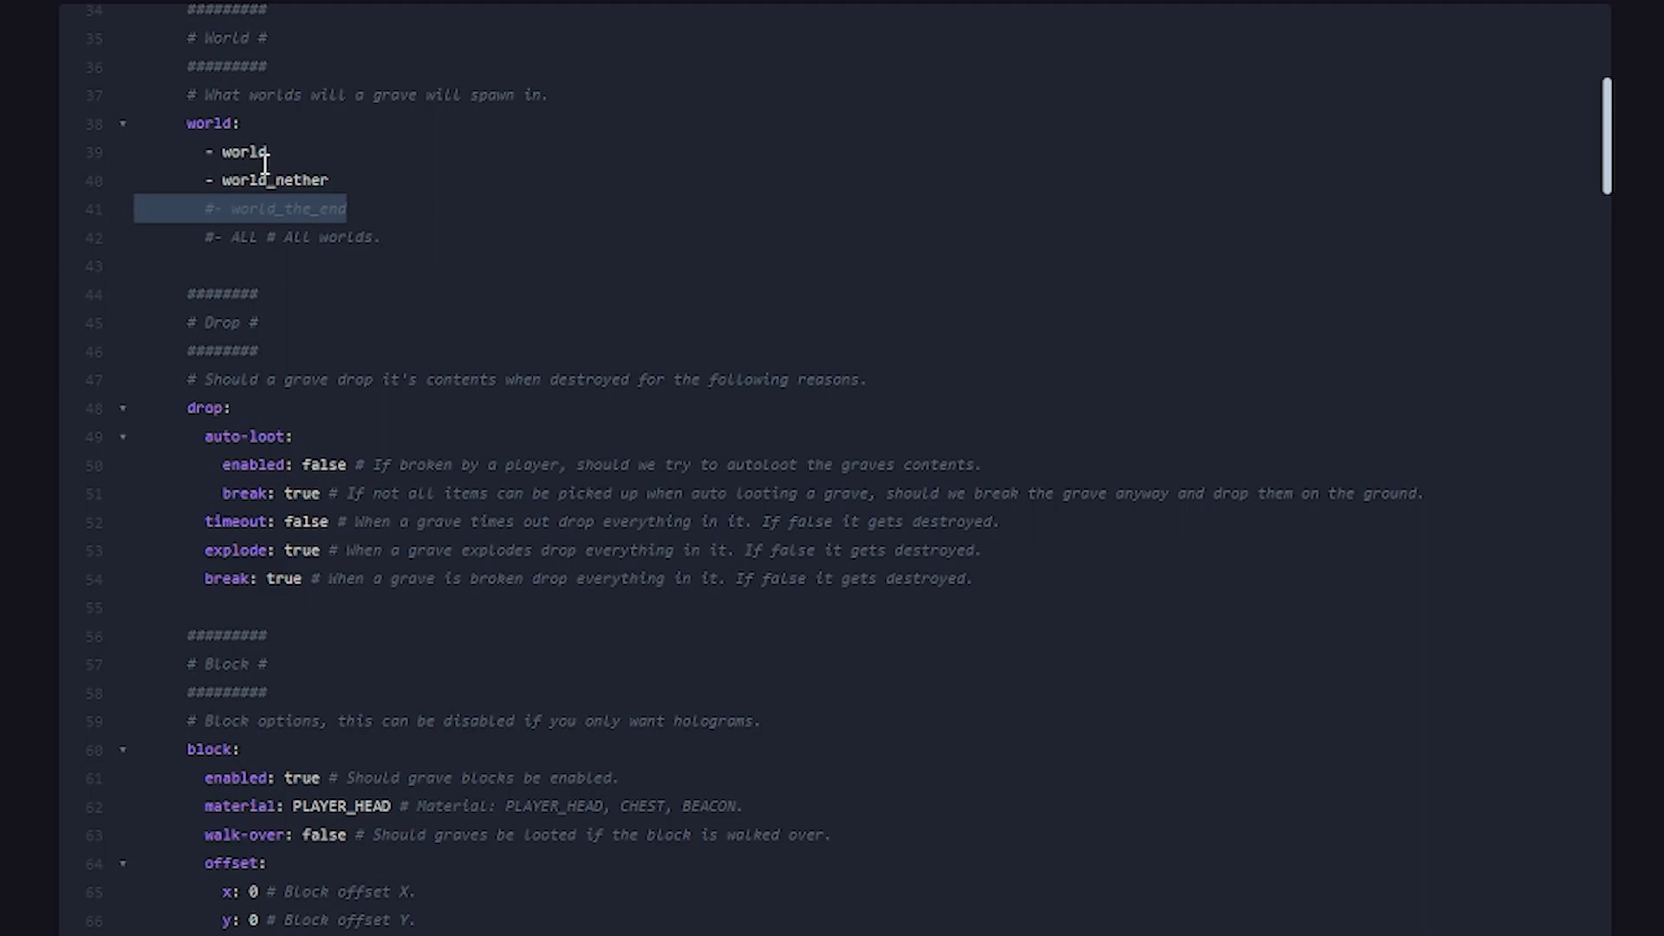
{"action": "left_click_drag", "start_coordinate": [269, 153], "coordinate": [227, 162]}
Examine the drop settings for auto-loot break, timeout, explode and break.
{"action": "scroll", "coordinate": [312, 305], "scroll_direction": "down", "scroll_amount": 3}
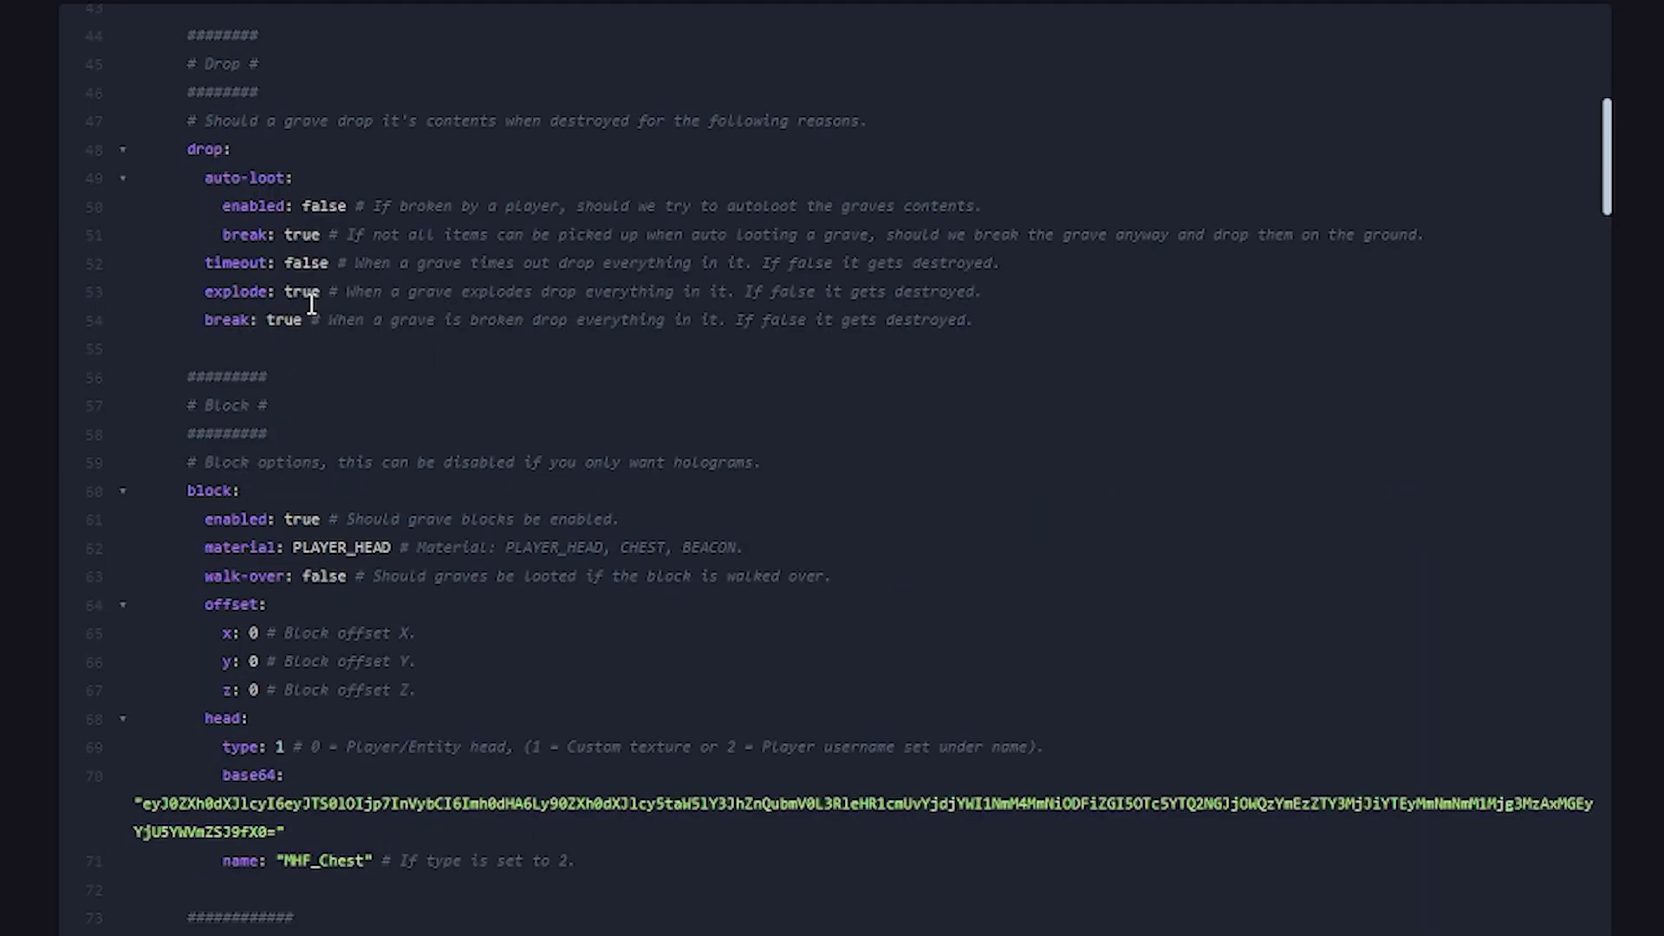
{"action": "left_click", "coordinate": [321, 235]}
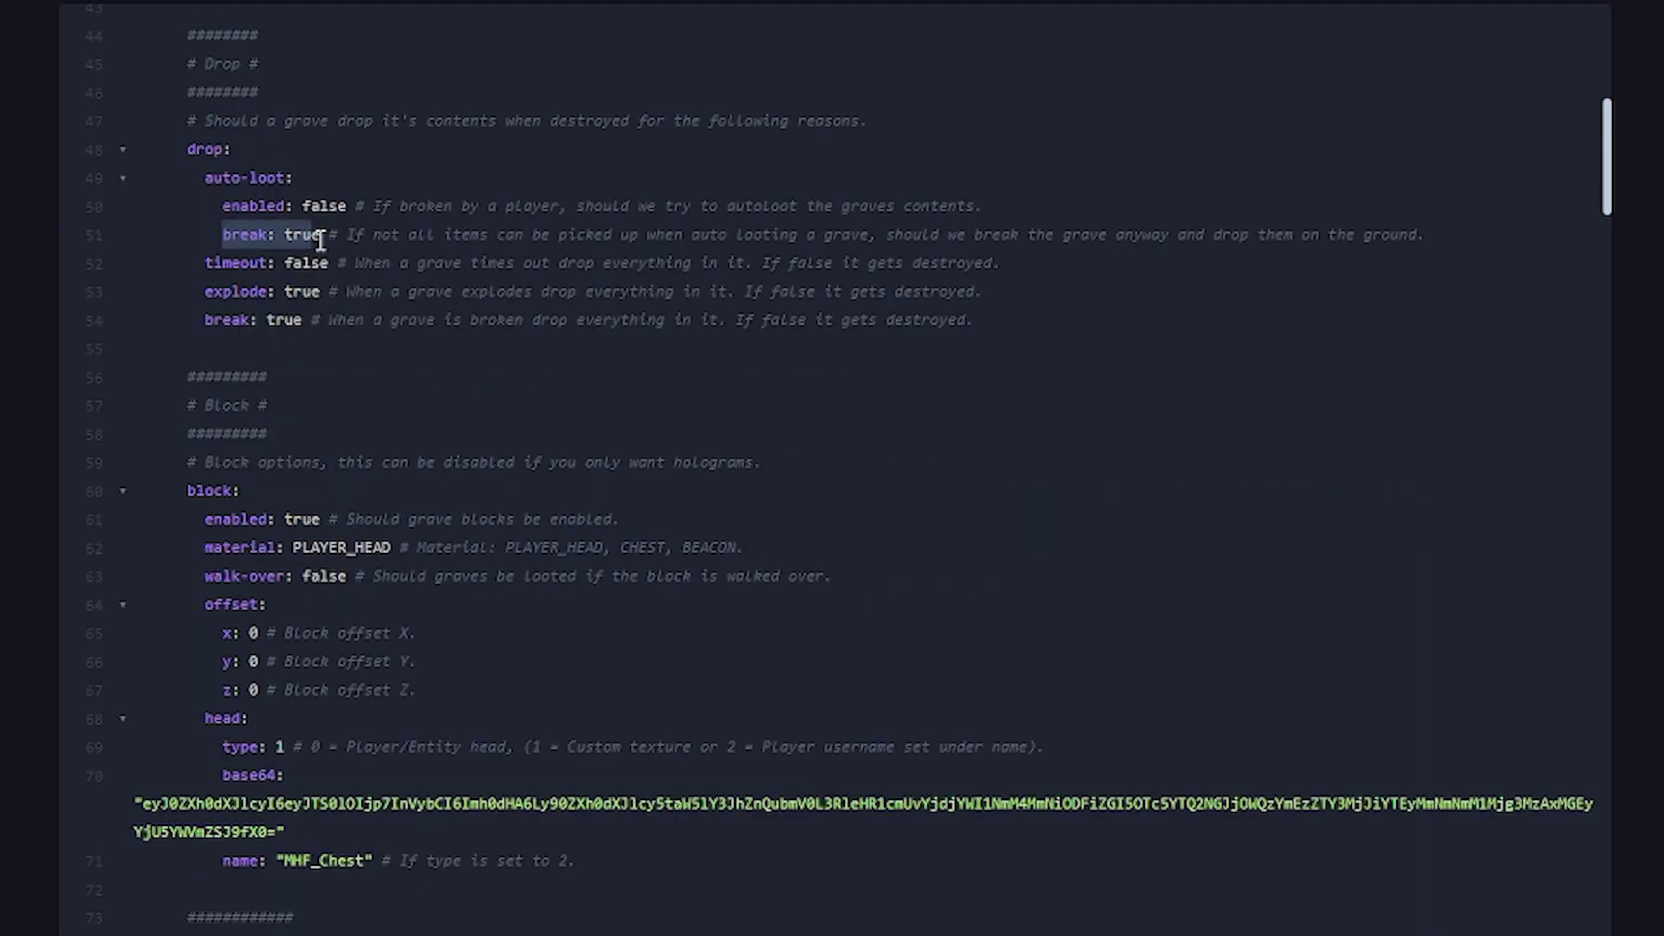
{"action": "left_click_drag", "start_coordinate": [321, 235], "coordinate": [285, 236]}
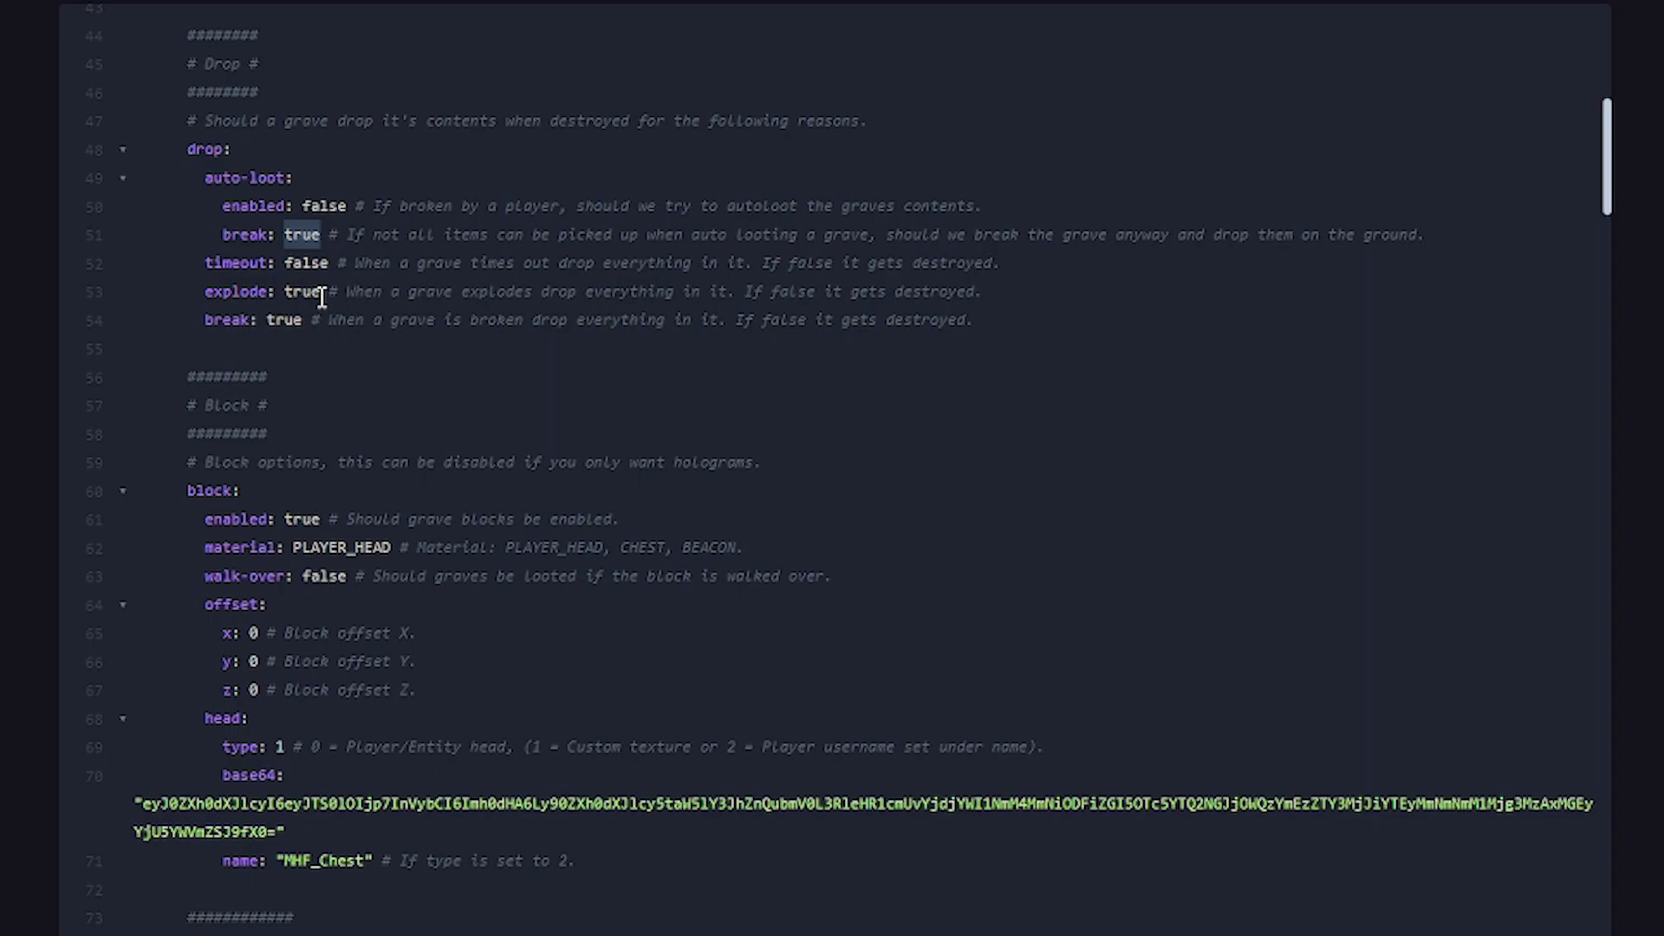
{"action": "left_click_drag", "start_coordinate": [426, 262], "coordinate": [1003, 267]}
{"action": "left_click", "coordinate": [615, 265]}
{"action": "left_click", "coordinate": [1002, 267]}
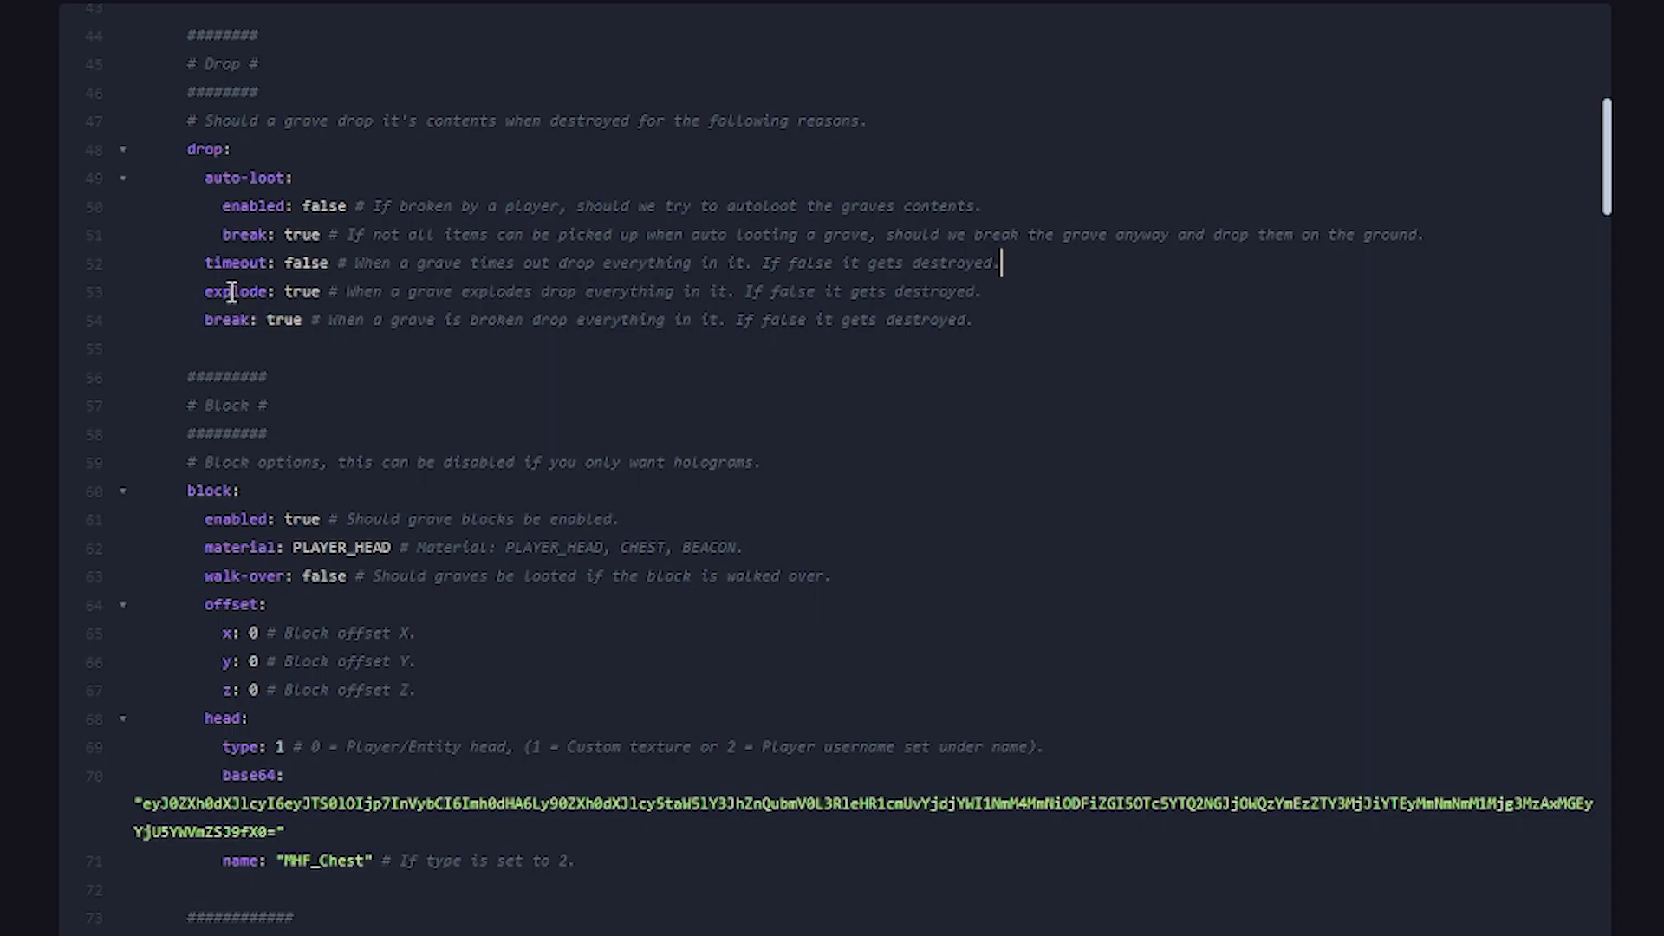
{"action": "left_click_drag", "start_coordinate": [197, 294], "coordinate": [321, 286]}
{"action": "left_click_drag", "start_coordinate": [203, 323], "coordinate": [383, 323]}
{"action": "left_click", "coordinate": [363, 328]}
Examine the block settings, covering the enabled, material and walk-over options and the head type choices.
{"action": "left_click_drag", "start_coordinate": [1610, 129], "coordinate": [1613, 159]}
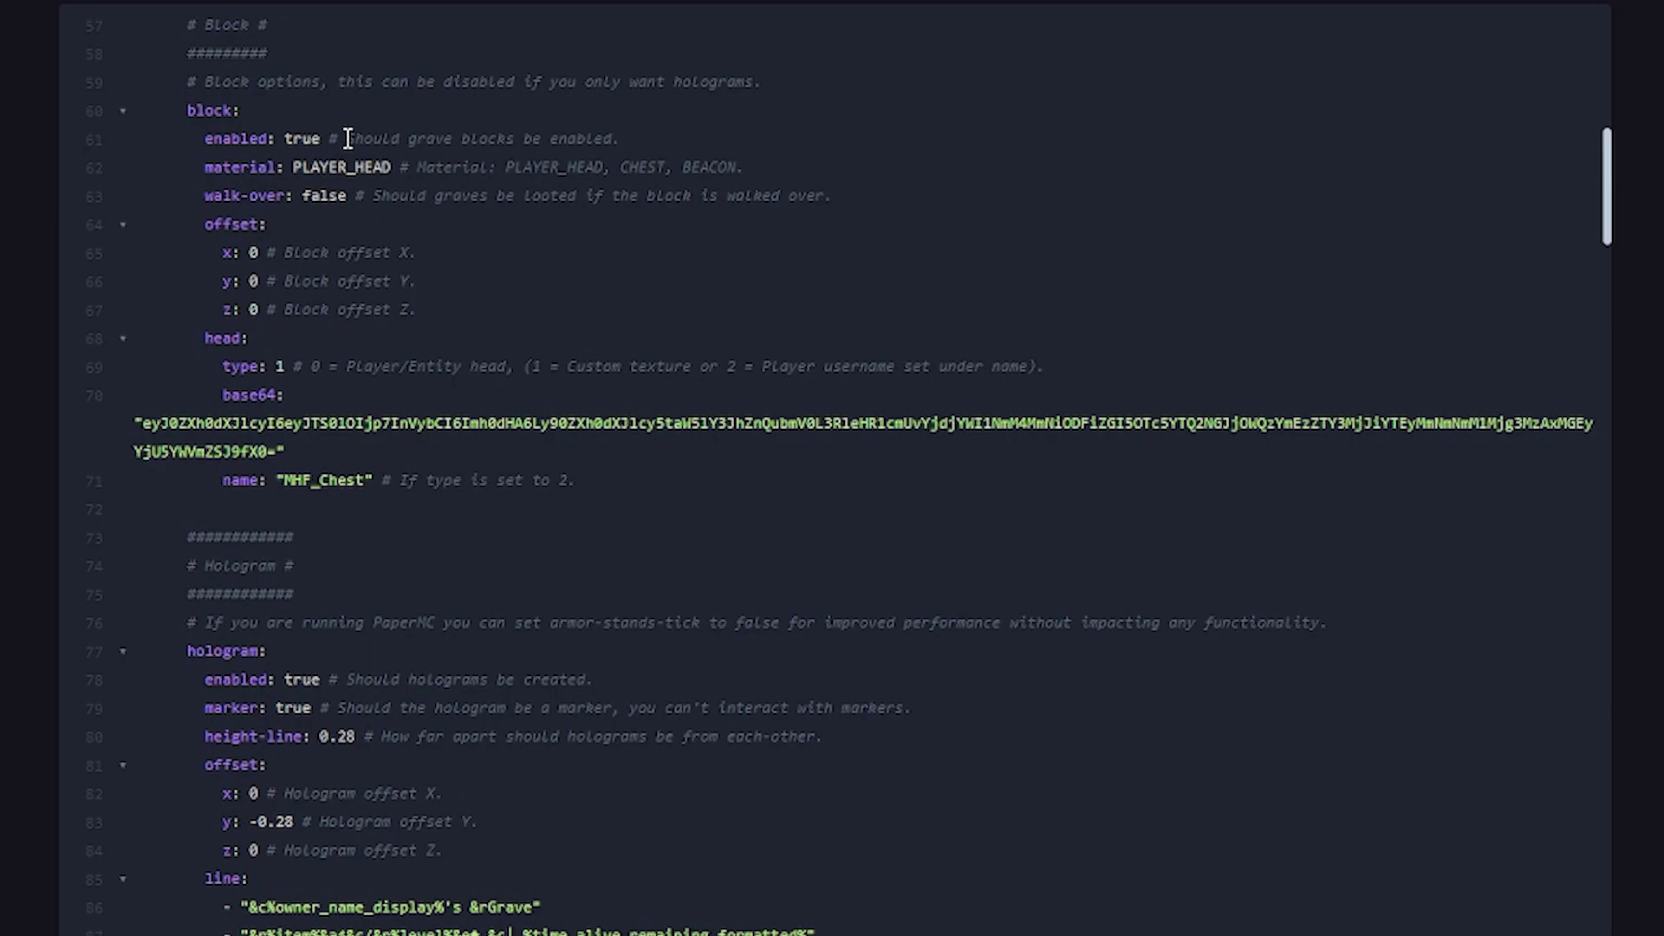
{"action": "left_click_drag", "start_coordinate": [347, 137], "coordinate": [872, 153]}
{"action": "left_click", "coordinate": [837, 141]}
{"action": "left_click", "coordinate": [533, 166]}
{"action": "left_click_drag", "start_coordinate": [294, 168], "coordinate": [388, 173]}
{"action": "left_click", "coordinate": [628, 169]}
{"action": "left_click_drag", "start_coordinate": [682, 168], "coordinate": [736, 169]}
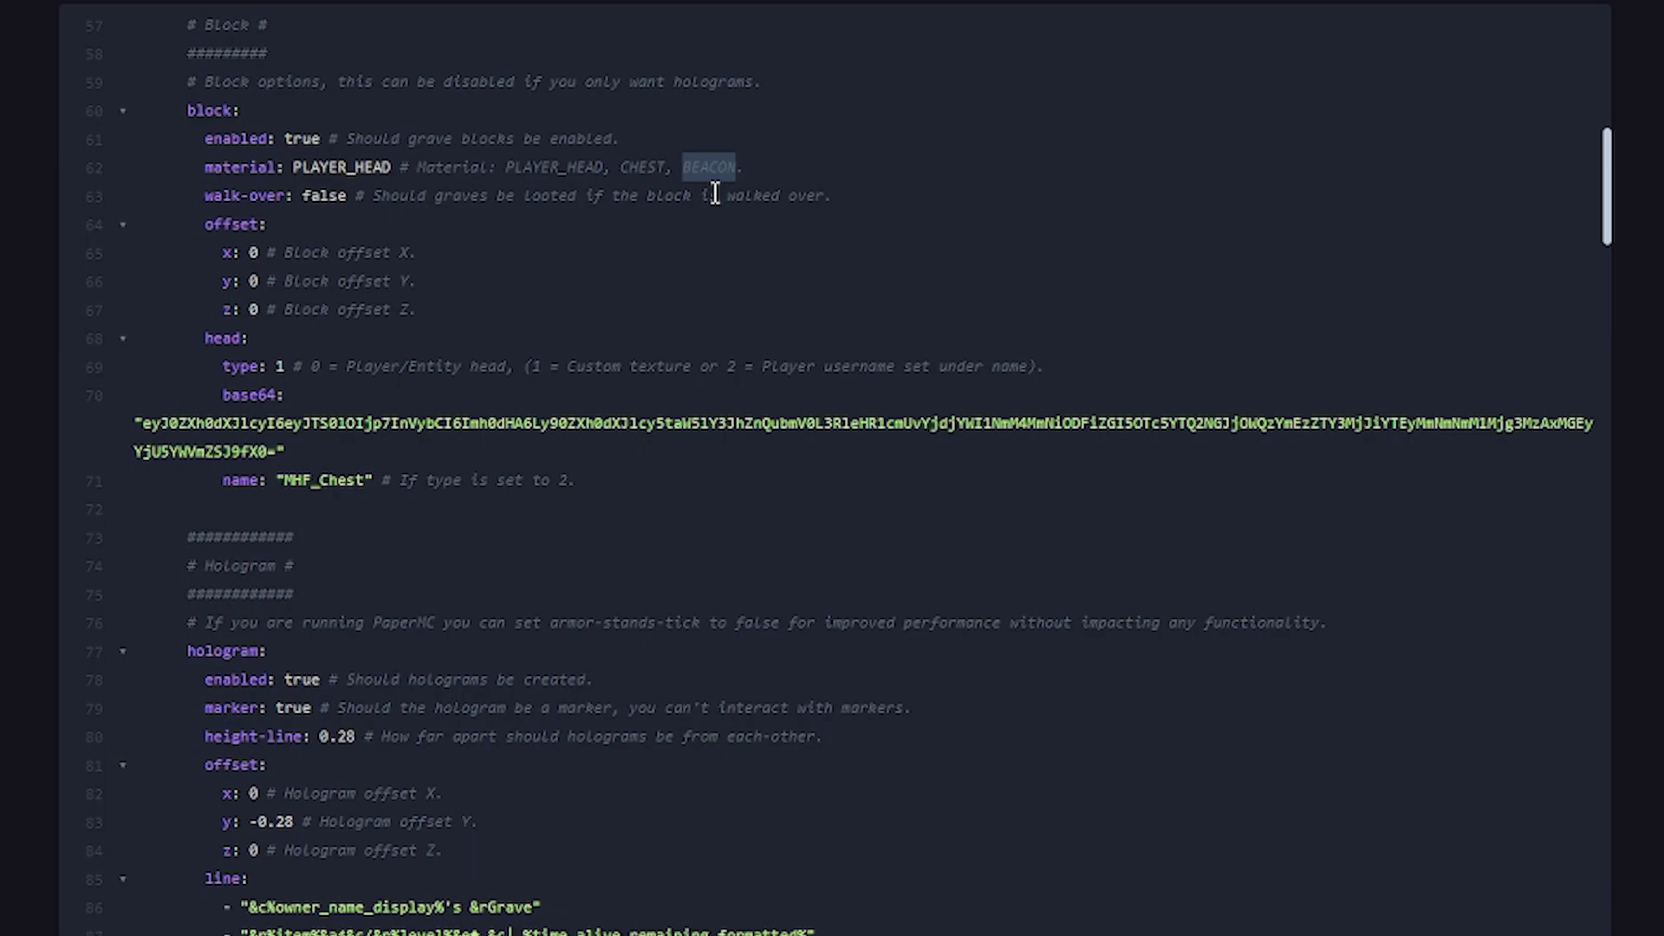
{"action": "left_click", "coordinate": [755, 195]}
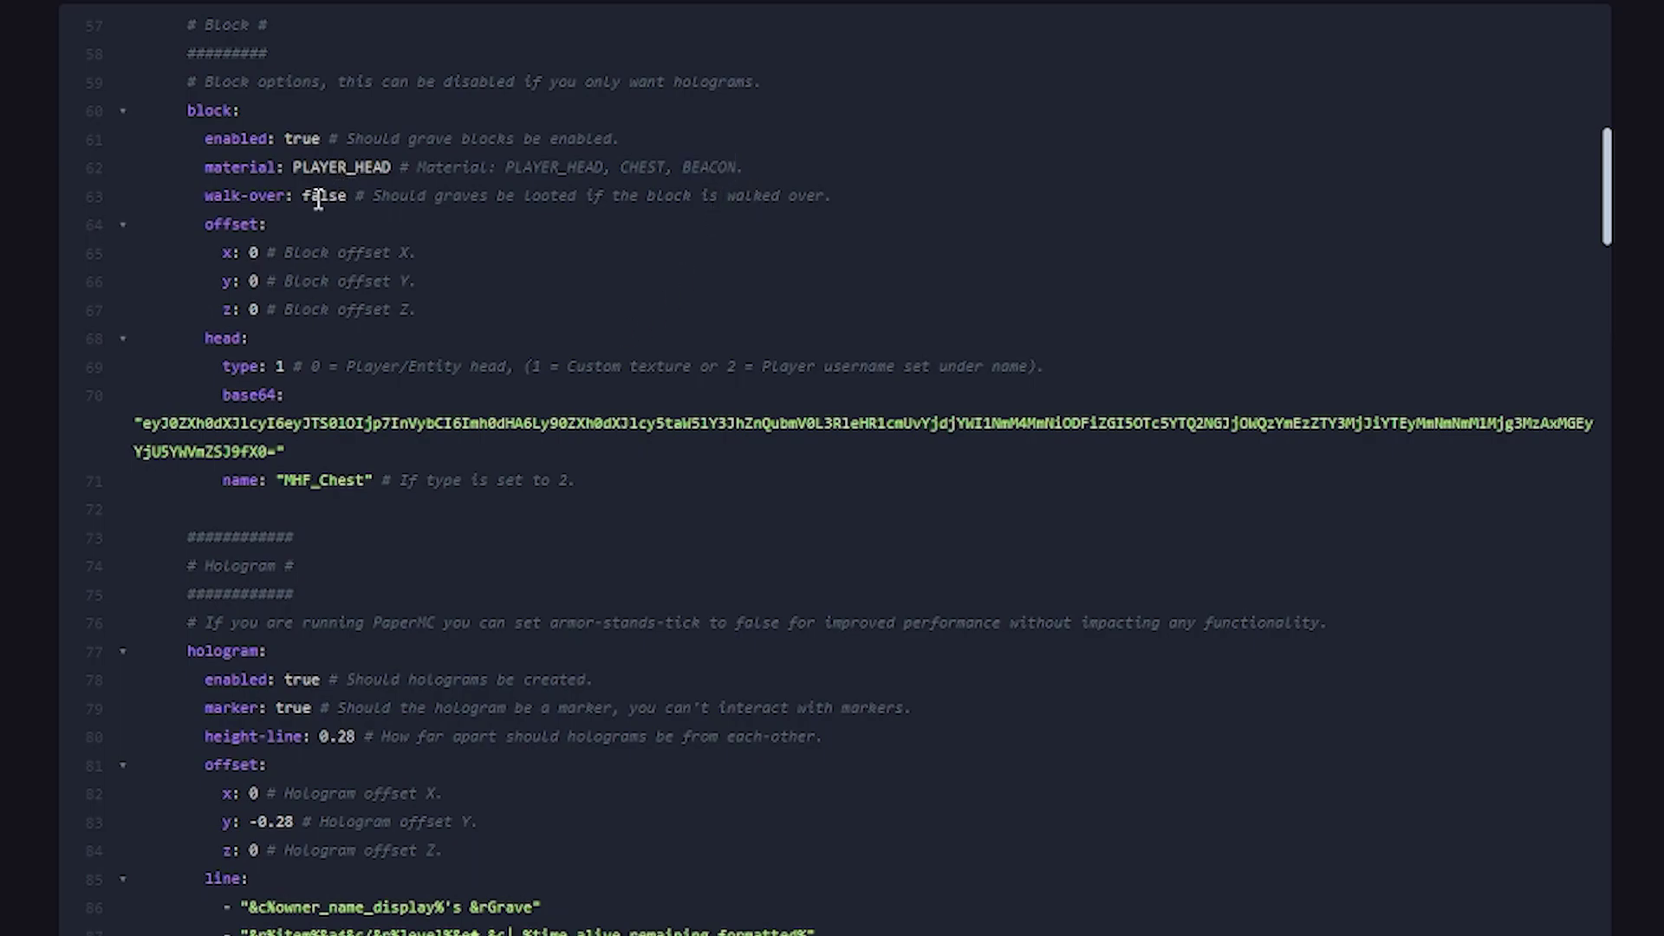
{"action": "left_click_drag", "start_coordinate": [310, 195], "coordinate": [682, 194]}
{"action": "left_click", "coordinate": [686, 195]}
{"action": "left_click_drag", "start_coordinate": [214, 366], "coordinate": [289, 365]}
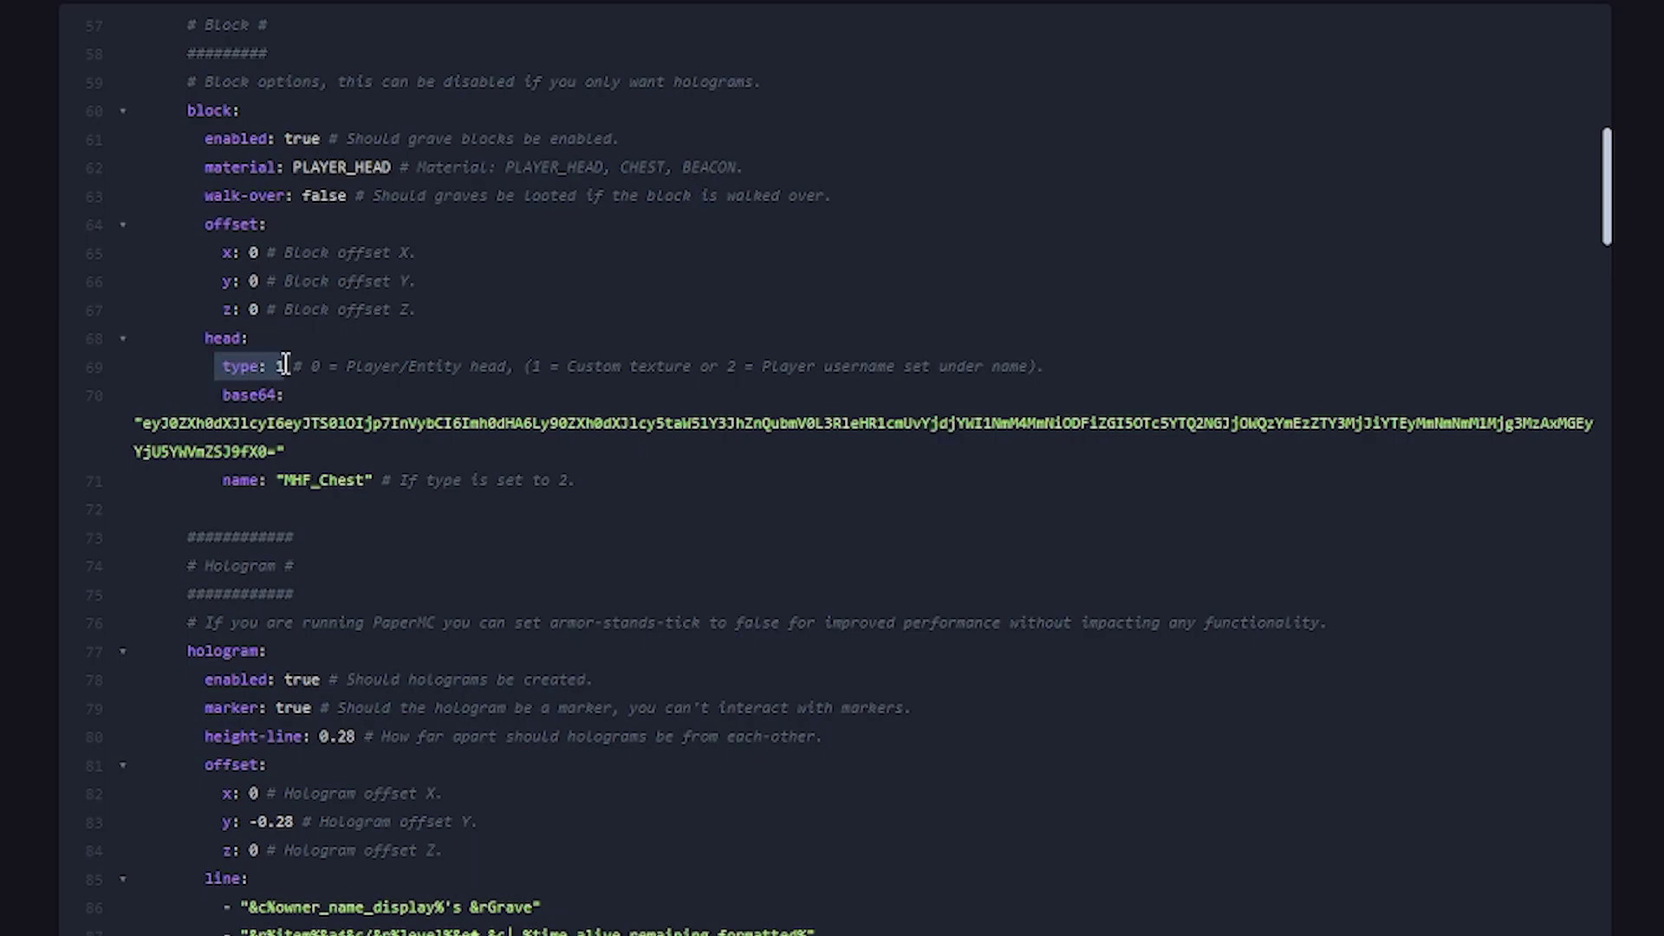
{"action": "left_click", "coordinate": [224, 376]}
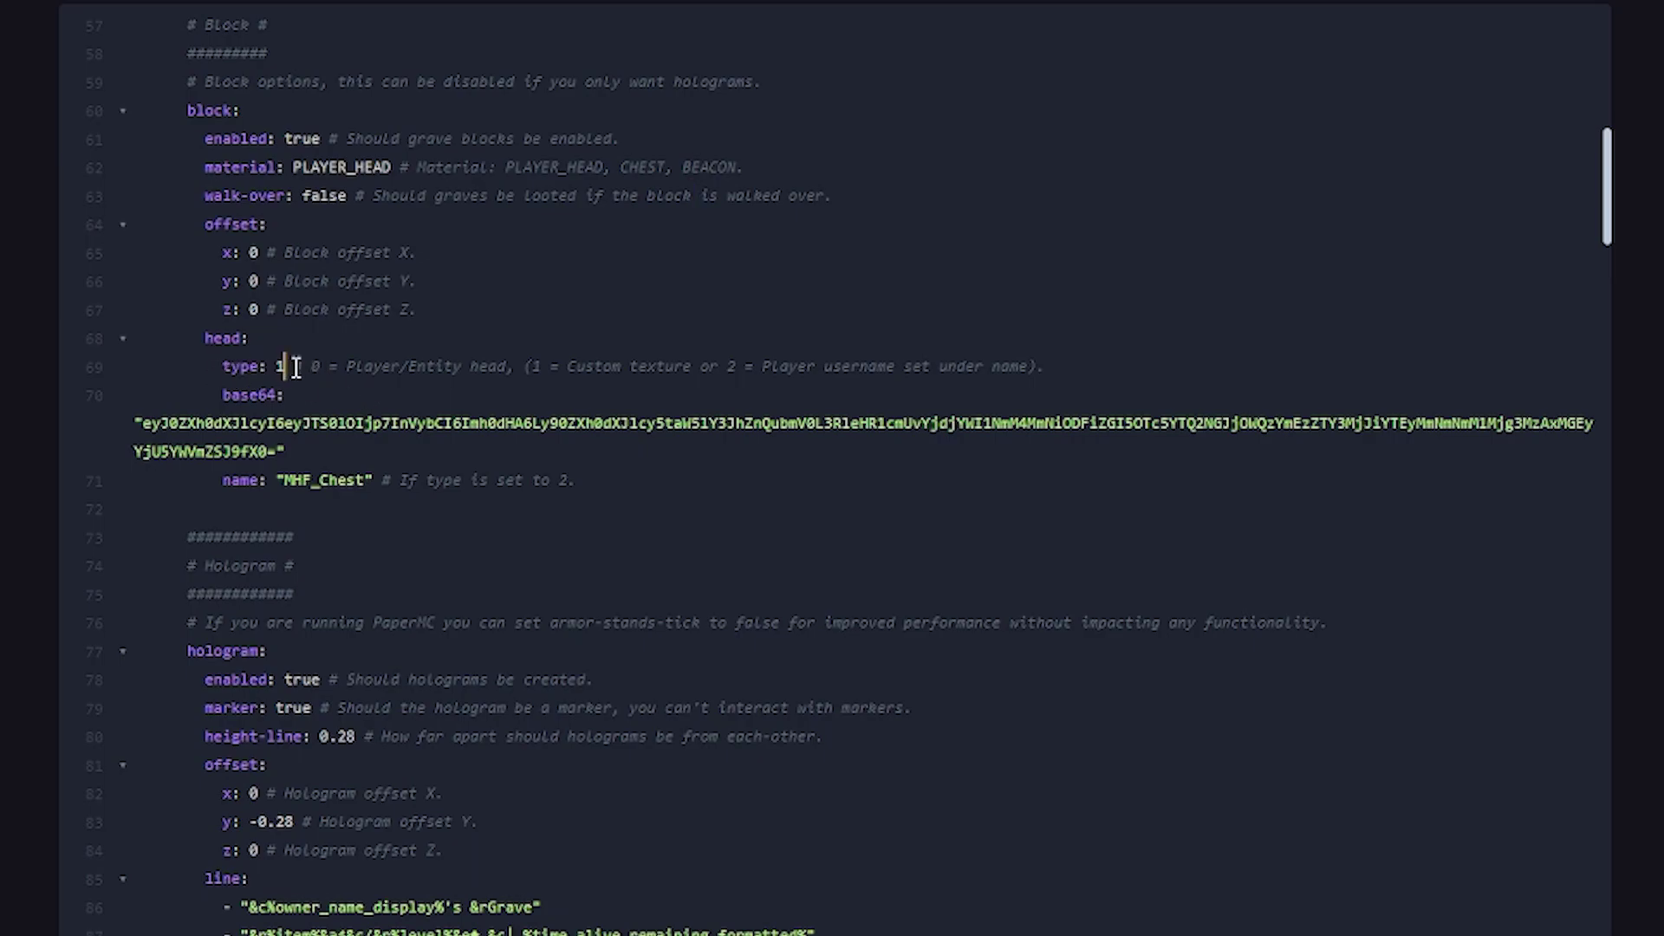
{"action": "left_click_drag", "start_coordinate": [524, 368], "coordinate": [692, 369]}
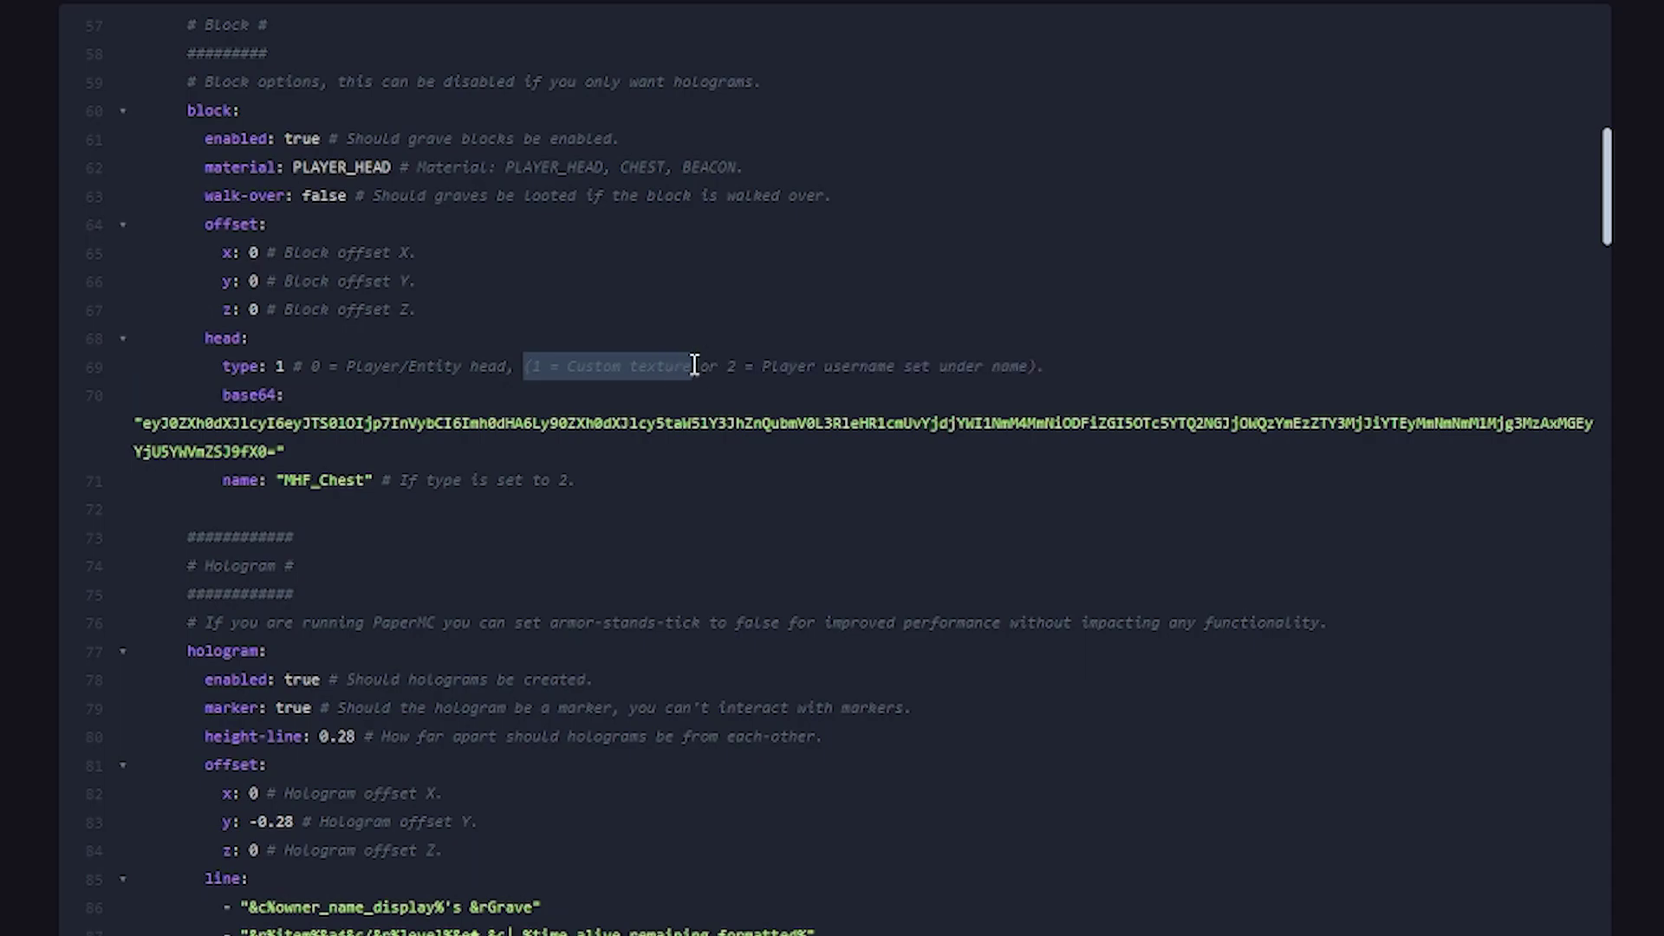
Replace the block head's base64 texture with the Value string copied from the Clock head's page on the custom heads website.
{"action": "left_click", "coordinate": [225, 423]}
{"action": "double_click", "coordinate": [225, 423]}
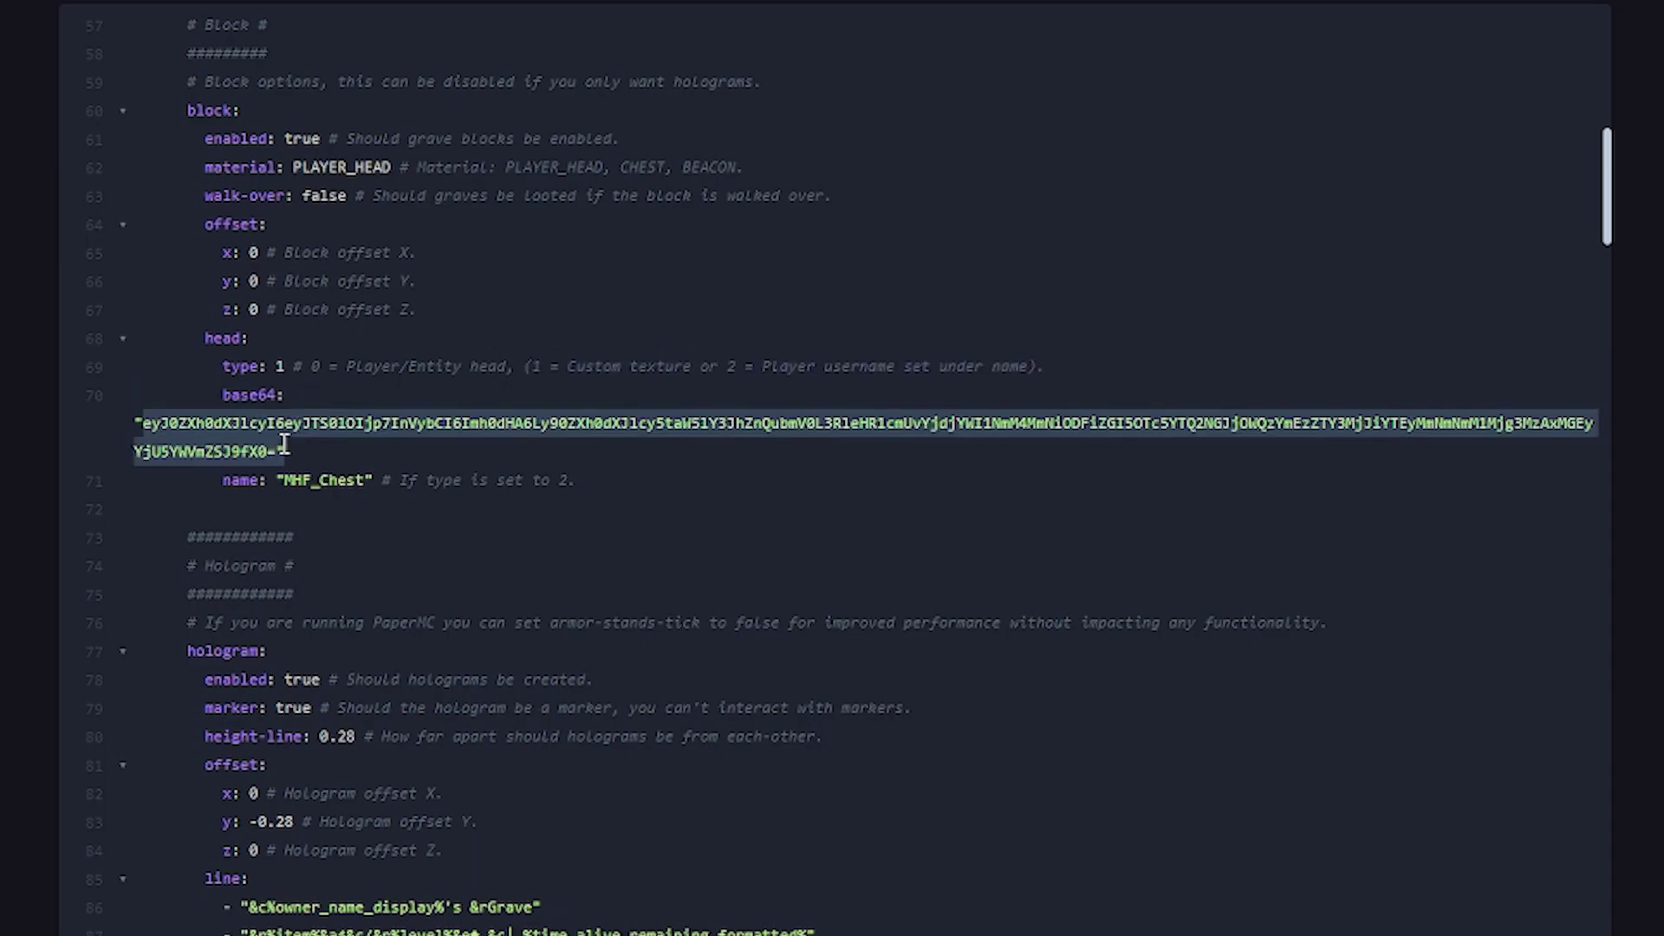
{"action": "left_click", "coordinate": [279, 451]}
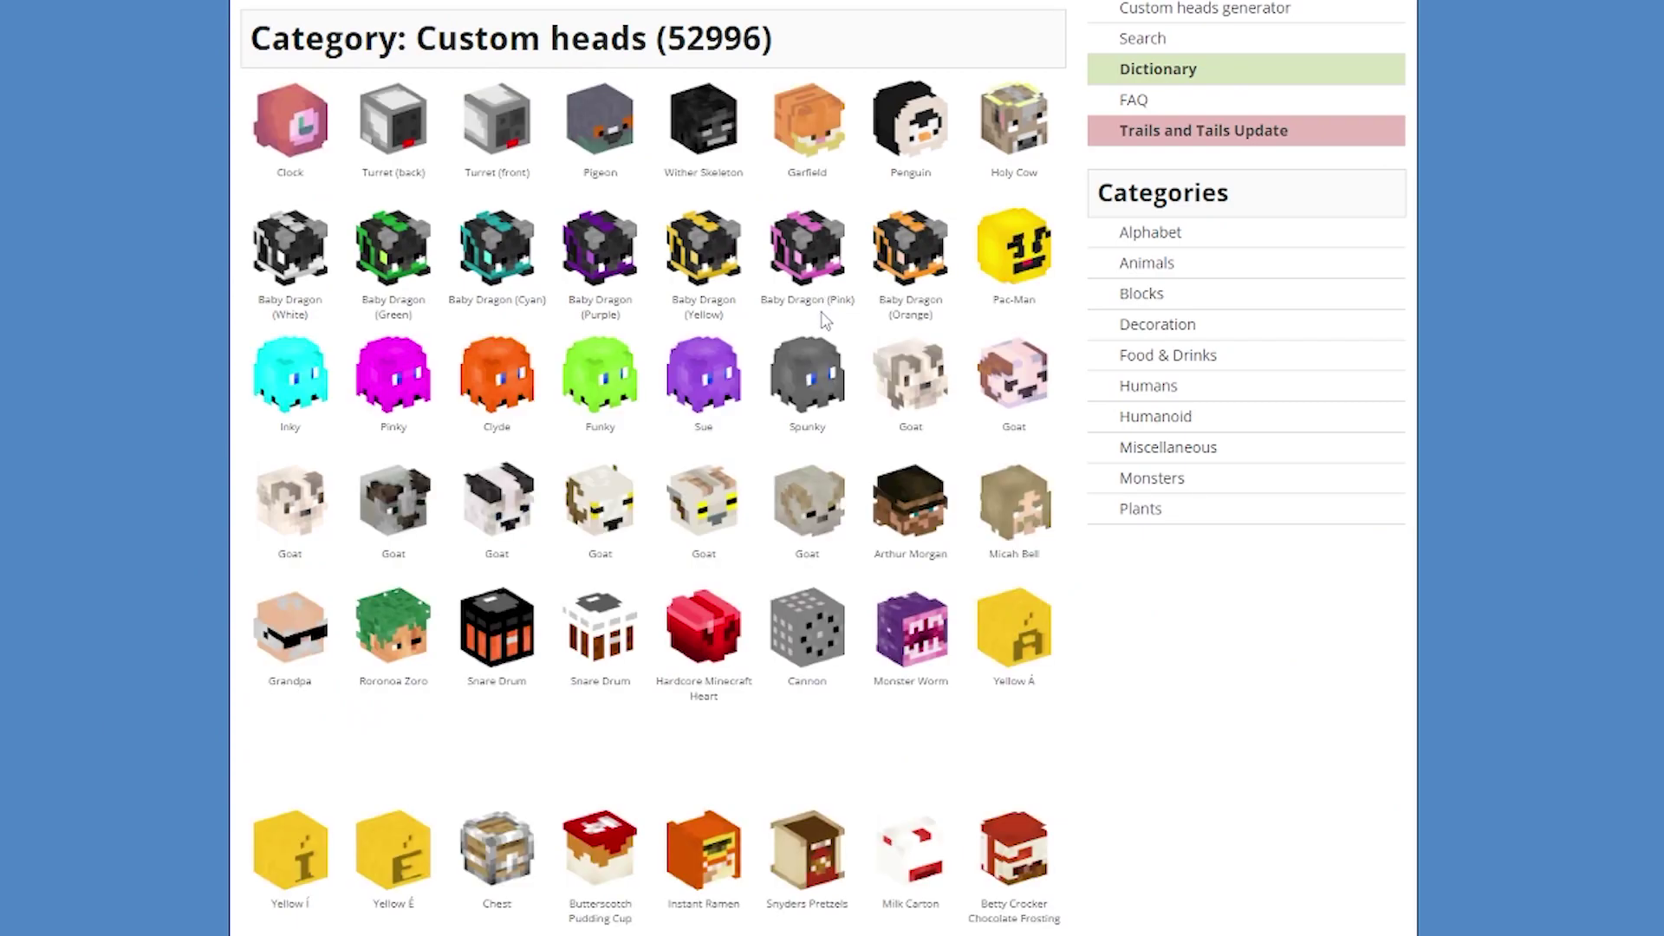
{"action": "left_click", "coordinate": [788, 309]}
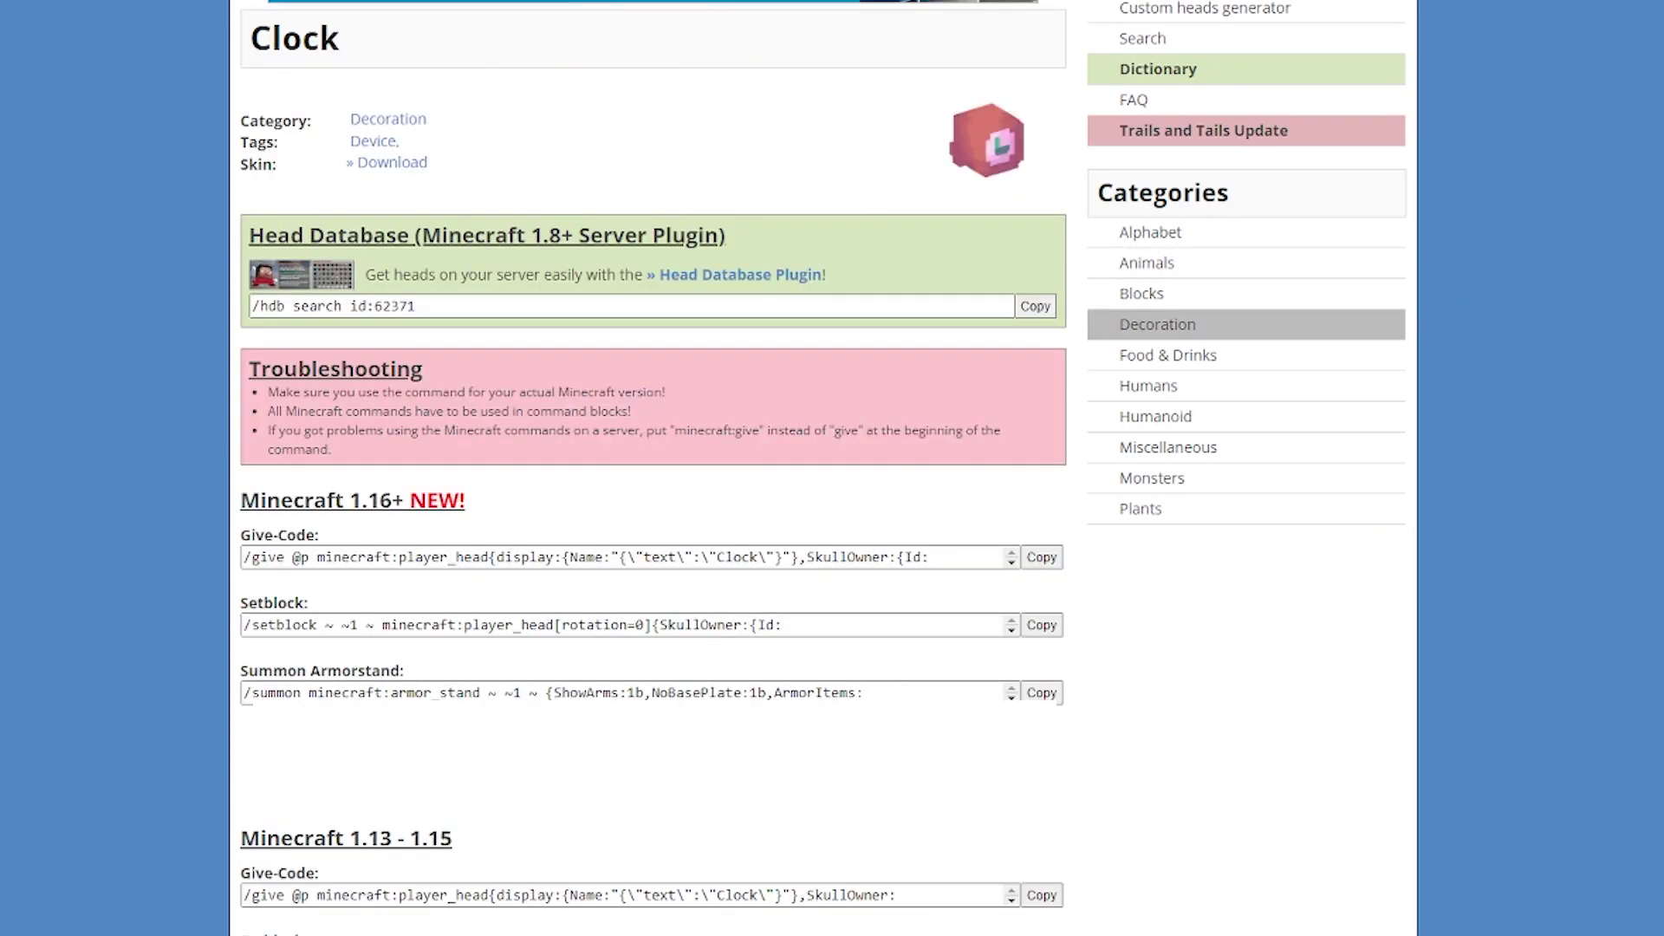
{"action": "scroll", "coordinate": [1657, 852], "scroll_direction": "down", "scroll_amount": 9}
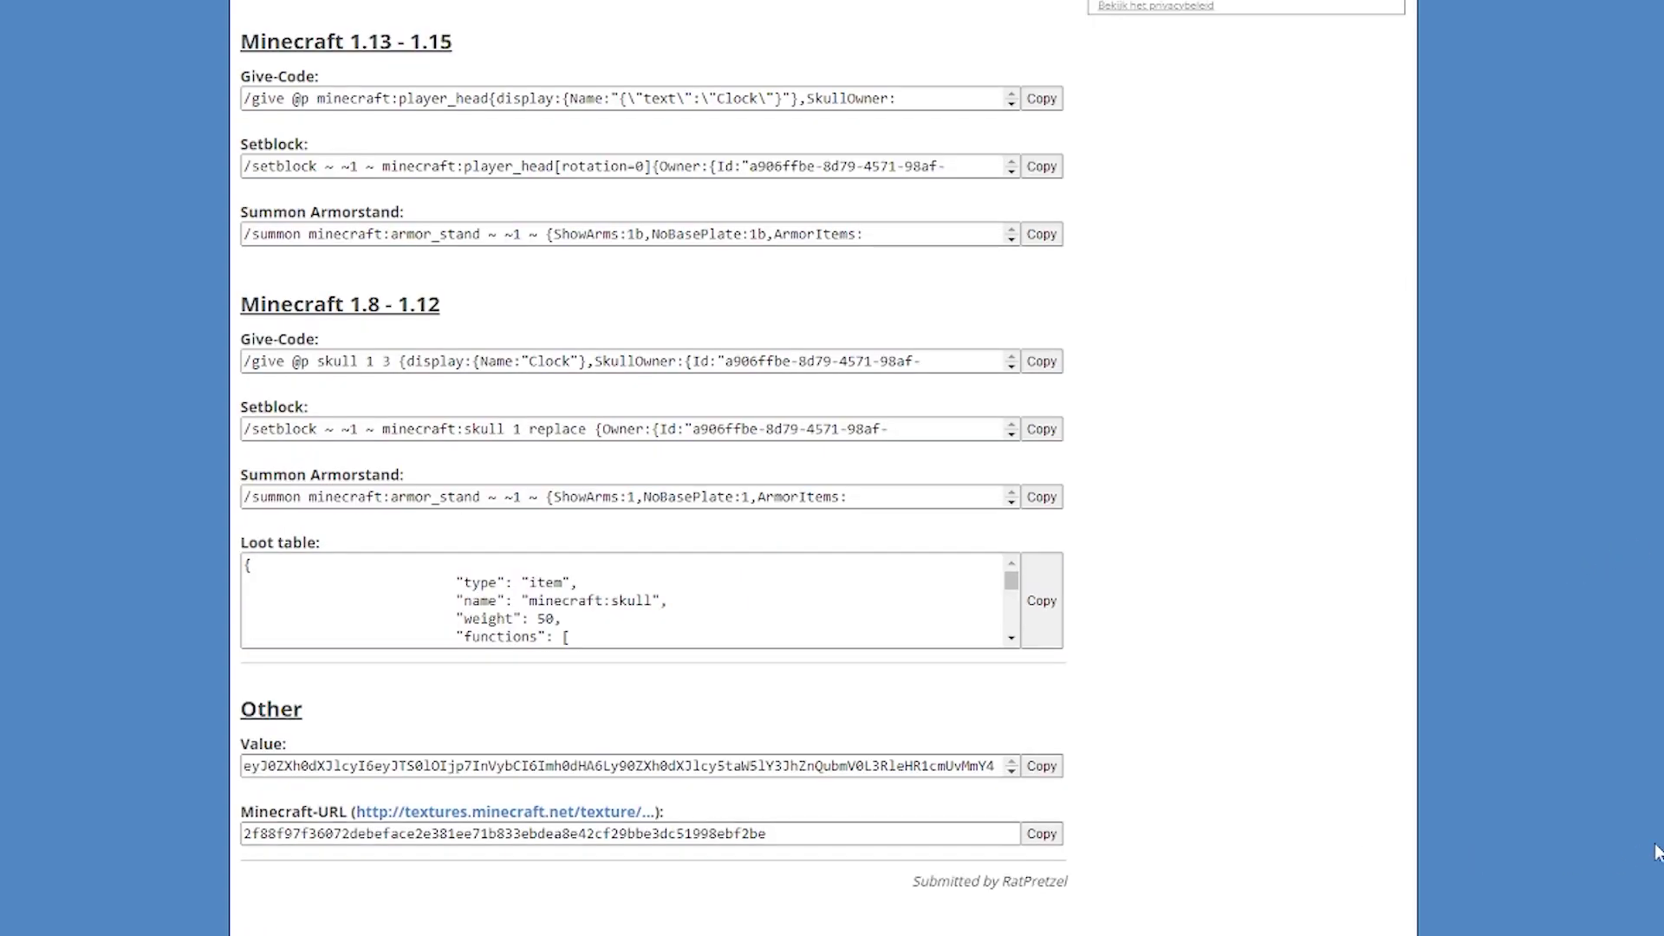
{"action": "left_click", "coordinate": [1042, 767]}
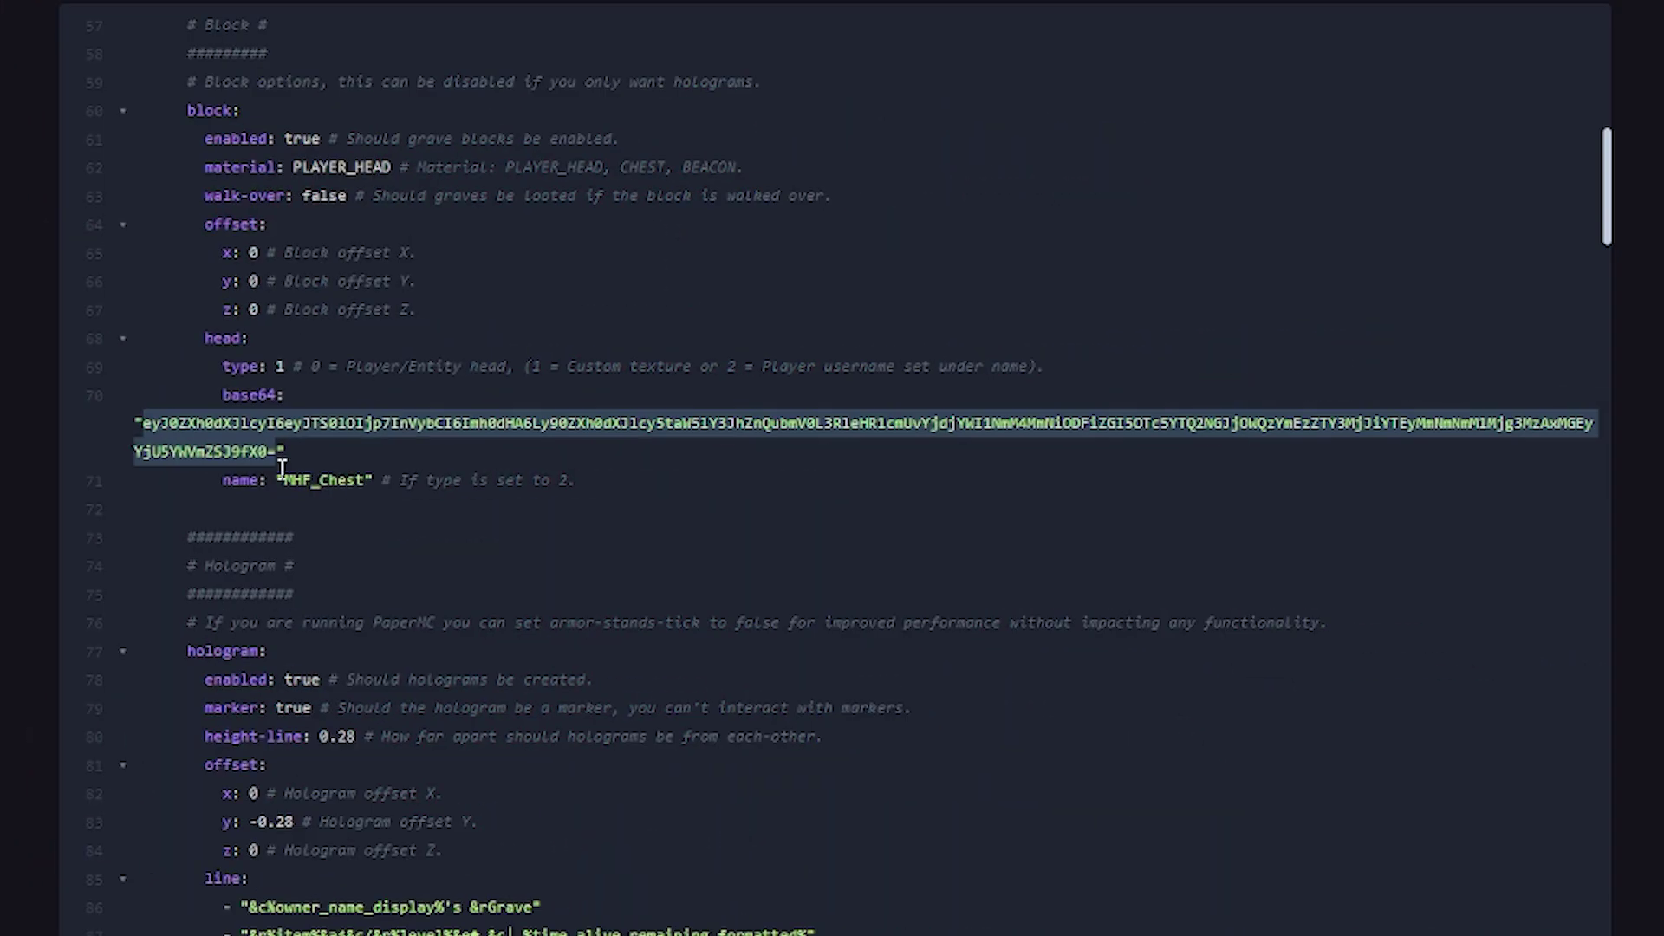
{"action": "key", "text": "ctrl+v"}
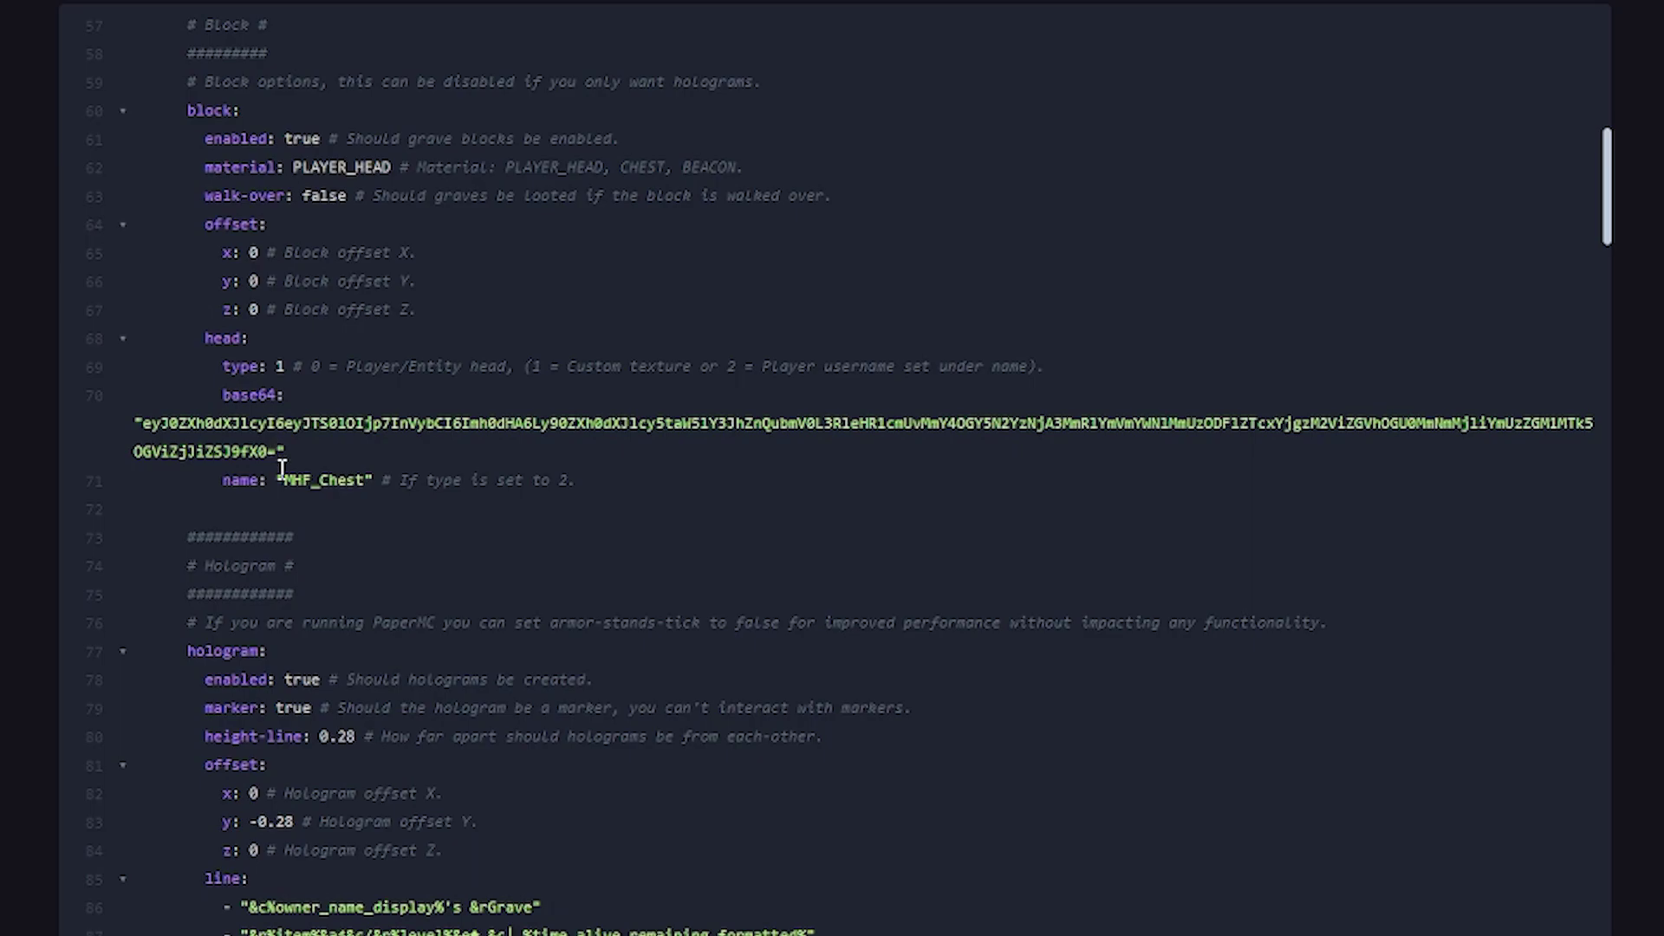
Set the block head type to 0 so graves use the player or entity head.
{"action": "left_click_drag", "start_coordinate": [347, 366], "coordinate": [508, 366]}
{"action": "left_click", "coordinate": [508, 365]}
{"action": "left_click", "coordinate": [283, 366]}
{"action": "key", "text": "BackSpace"}
{"action": "type", "text": "0"}
Examine the hologram settings and the text lines displayed above a grave.
{"action": "scroll", "coordinate": [534, 414], "scroll_direction": "down", "scroll_amount": 3}
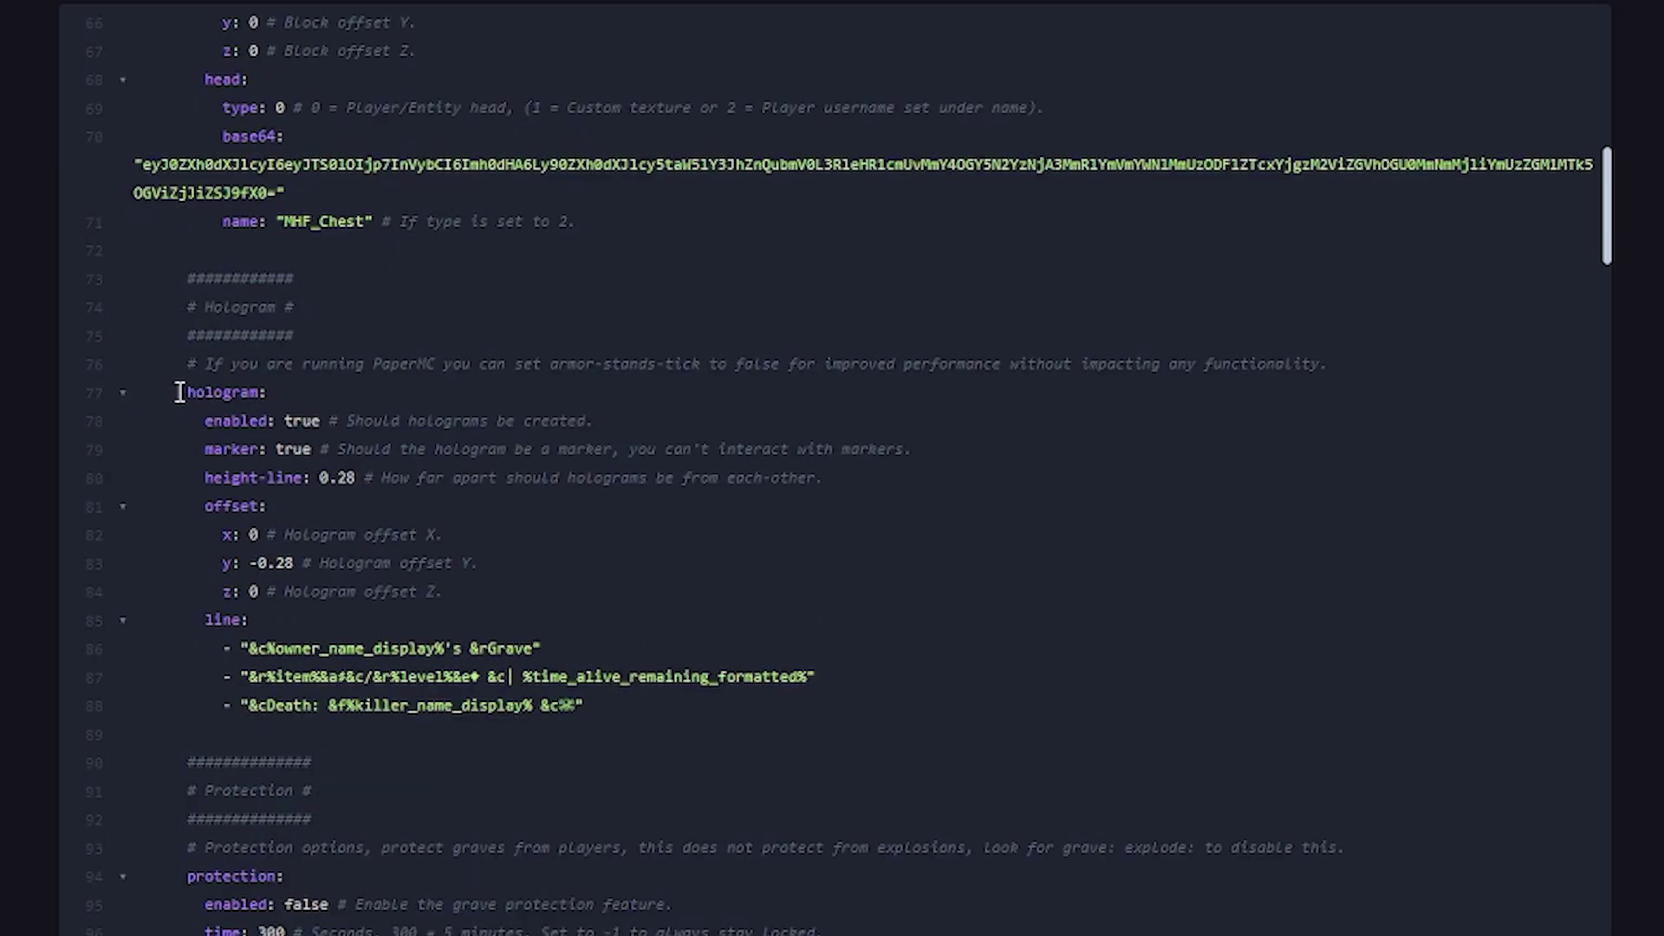
{"action": "left_click_drag", "start_coordinate": [184, 391], "coordinate": [794, 705]}
{"action": "left_click", "coordinate": [810, 706]}
{"action": "left_click_drag", "start_coordinate": [628, 702], "coordinate": [134, 648]}
{"action": "left_click", "coordinate": [516, 648]}
Examine the grave protection settings, including the enabled option, the lock time and who may open a grave.
{"action": "scroll", "coordinate": [358, 355], "scroll_direction": "down", "scroll_amount": 7}
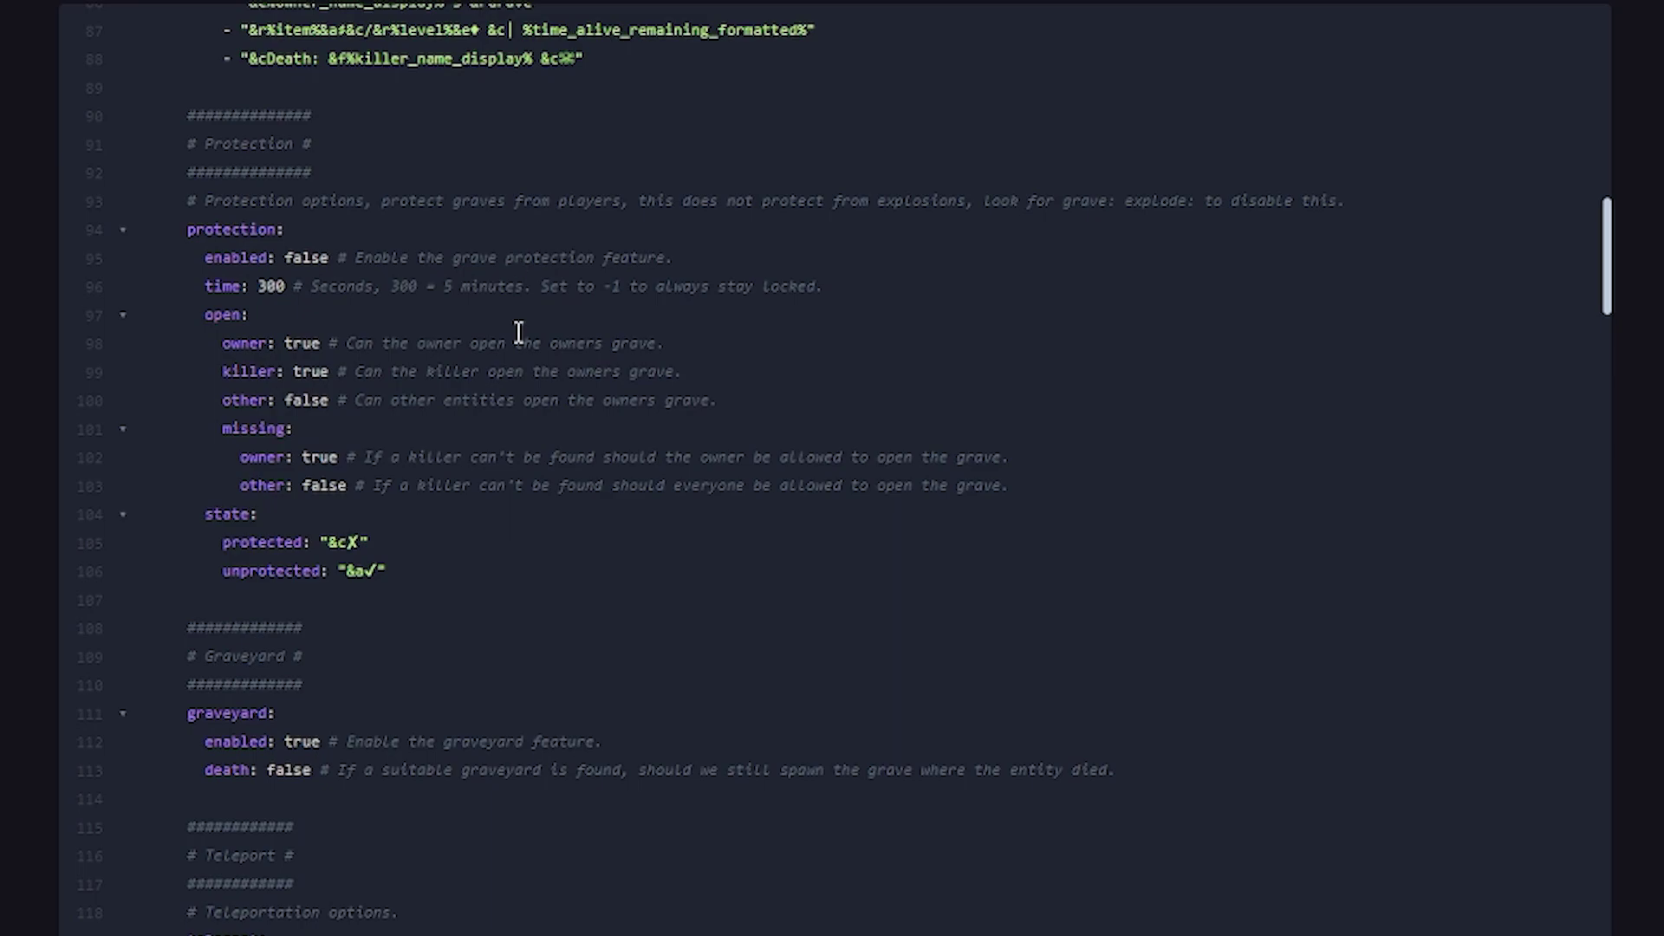
{"action": "left_click", "coordinate": [523, 258]}
{"action": "key", "text": "Down"}
{"action": "key", "text": "ctrl+Left"}
{"action": "key", "text": "ctrl+Left"}
{"action": "key", "text": "shift+Home"}
{"action": "key", "text": "Right"}
{"action": "double_click", "coordinate": [264, 286]}
{"action": "left_click_drag", "start_coordinate": [216, 343], "coordinate": [549, 361]}
{"action": "left_click_drag", "start_coordinate": [337, 344], "coordinate": [679, 345]}
{"action": "left_click", "coordinate": [679, 346]}
{"action": "left_click", "coordinate": [311, 371]}
Examine the graveyard settings and the teleport options for reaching a grave.
{"action": "scroll", "coordinate": [302, 343], "scroll_direction": "down", "scroll_amount": 6}
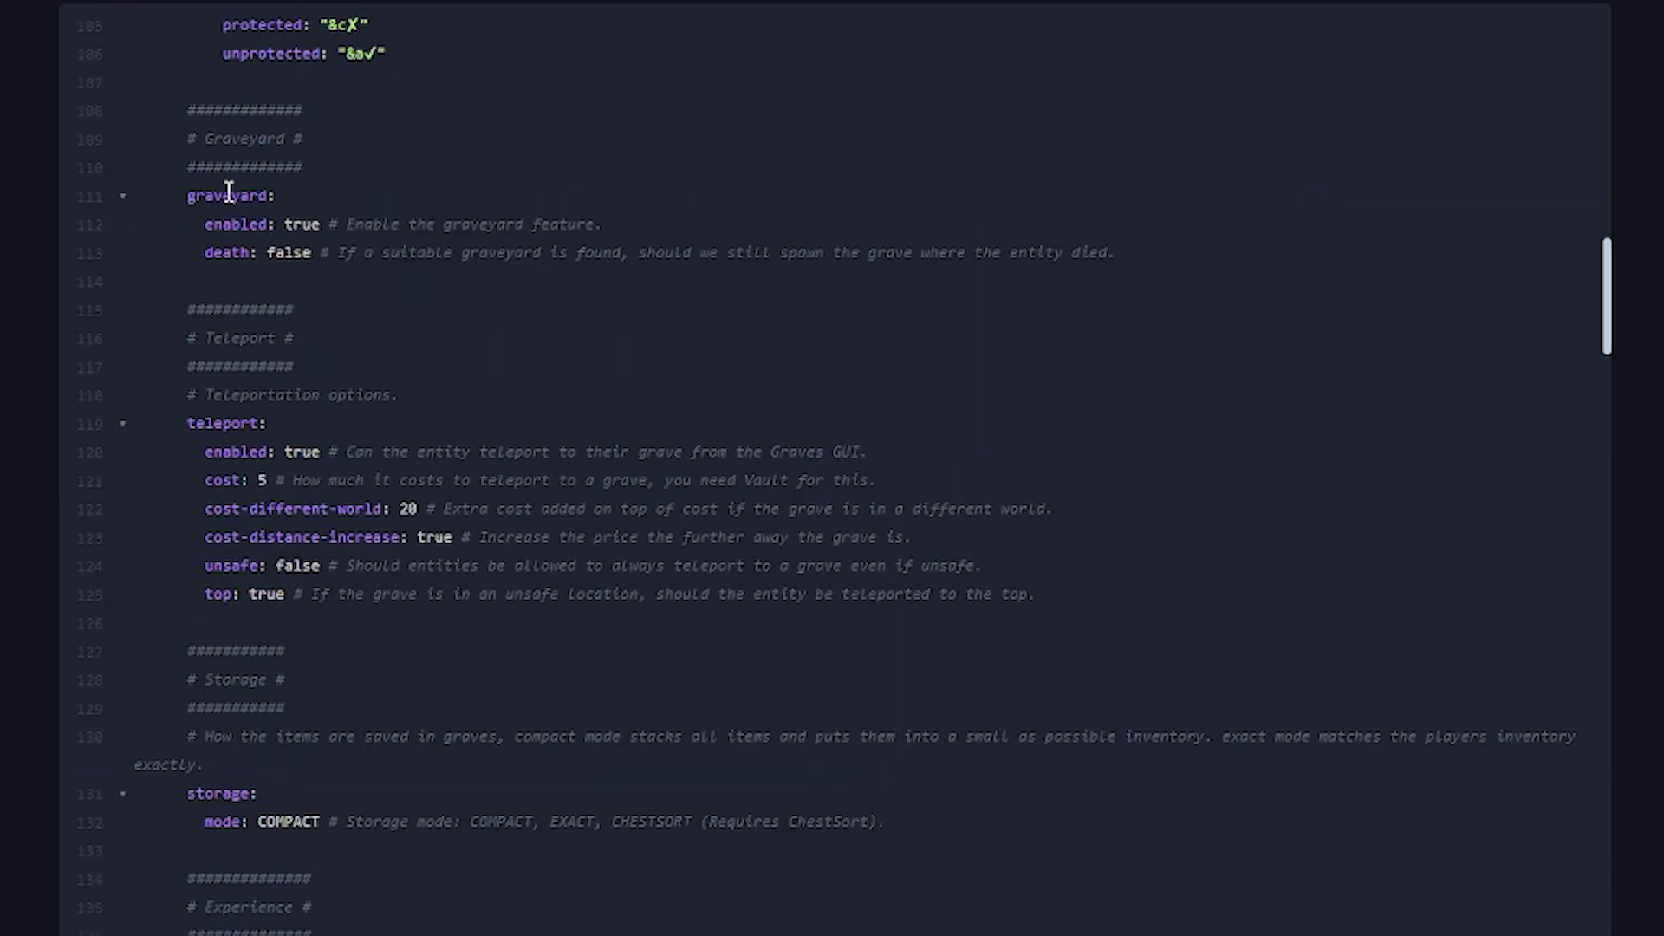
{"action": "left_click_drag", "start_coordinate": [188, 196], "coordinate": [1141, 264]}
{"action": "left_click", "coordinate": [1144, 254]}
{"action": "scroll", "coordinate": [1144, 253], "scroll_direction": "down", "scroll_amount": 3}
{"action": "scroll", "coordinate": [645, 336], "scroll_direction": "up", "scroll_amount": 1}
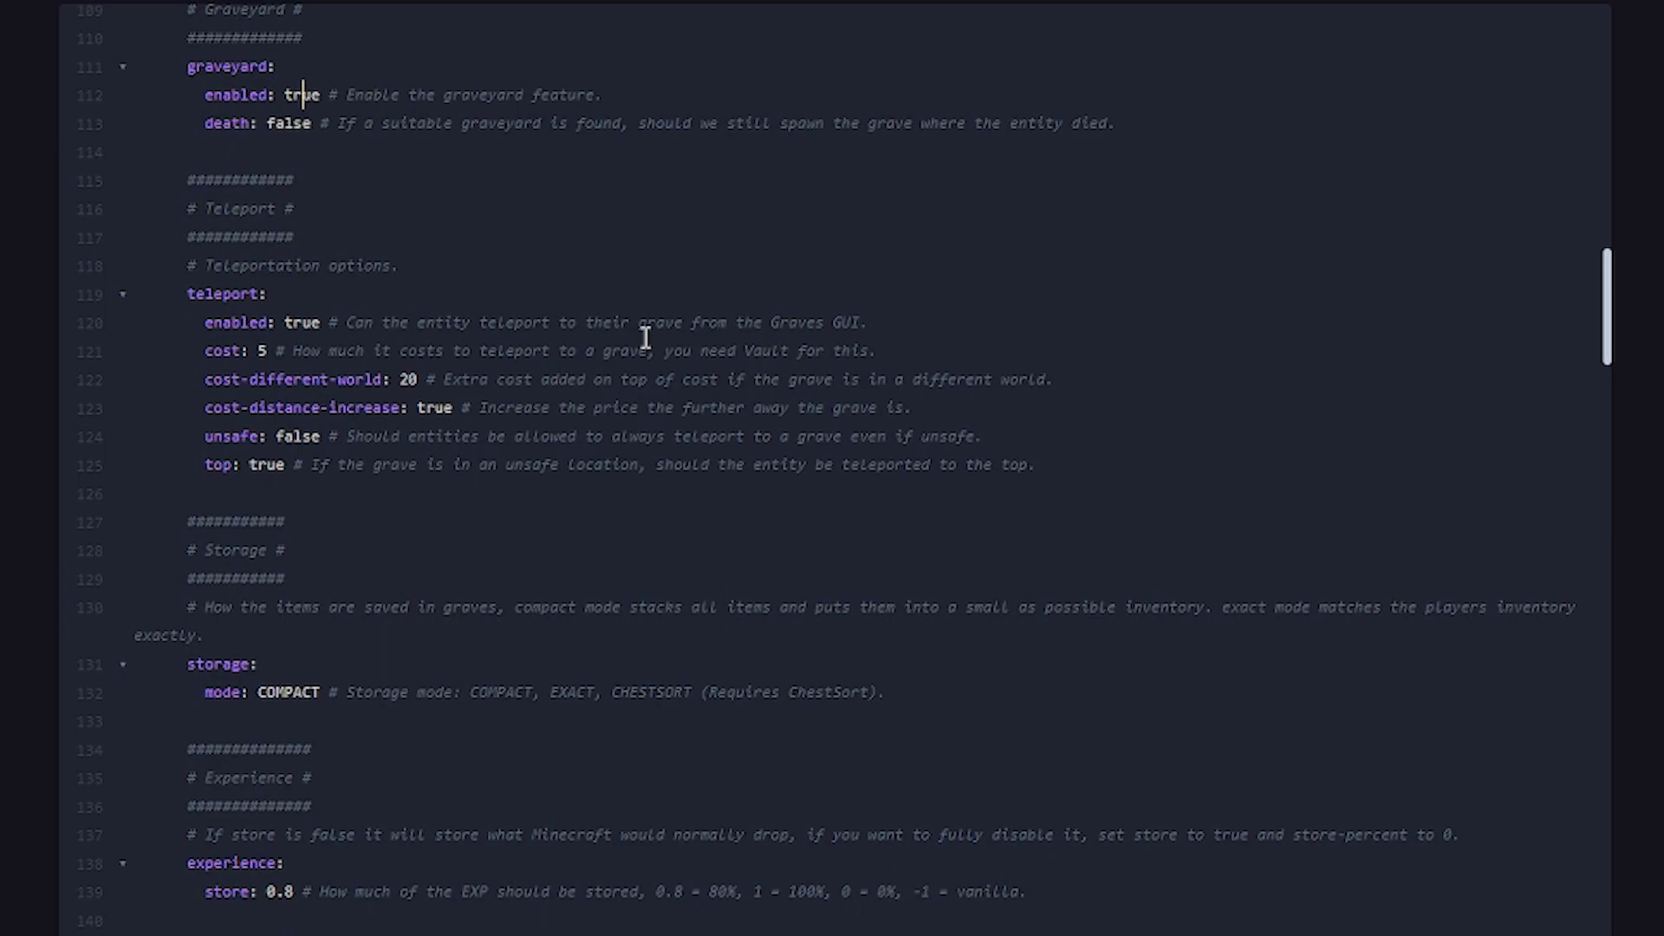
{"action": "left_click_drag", "start_coordinate": [189, 294], "coordinate": [274, 323]}
{"action": "left_click", "coordinate": [274, 322]}
Examine the compass and obituary settings further down grave.yml.
{"action": "scroll", "coordinate": [370, 319], "scroll_direction": "down", "scroll_amount": 7}
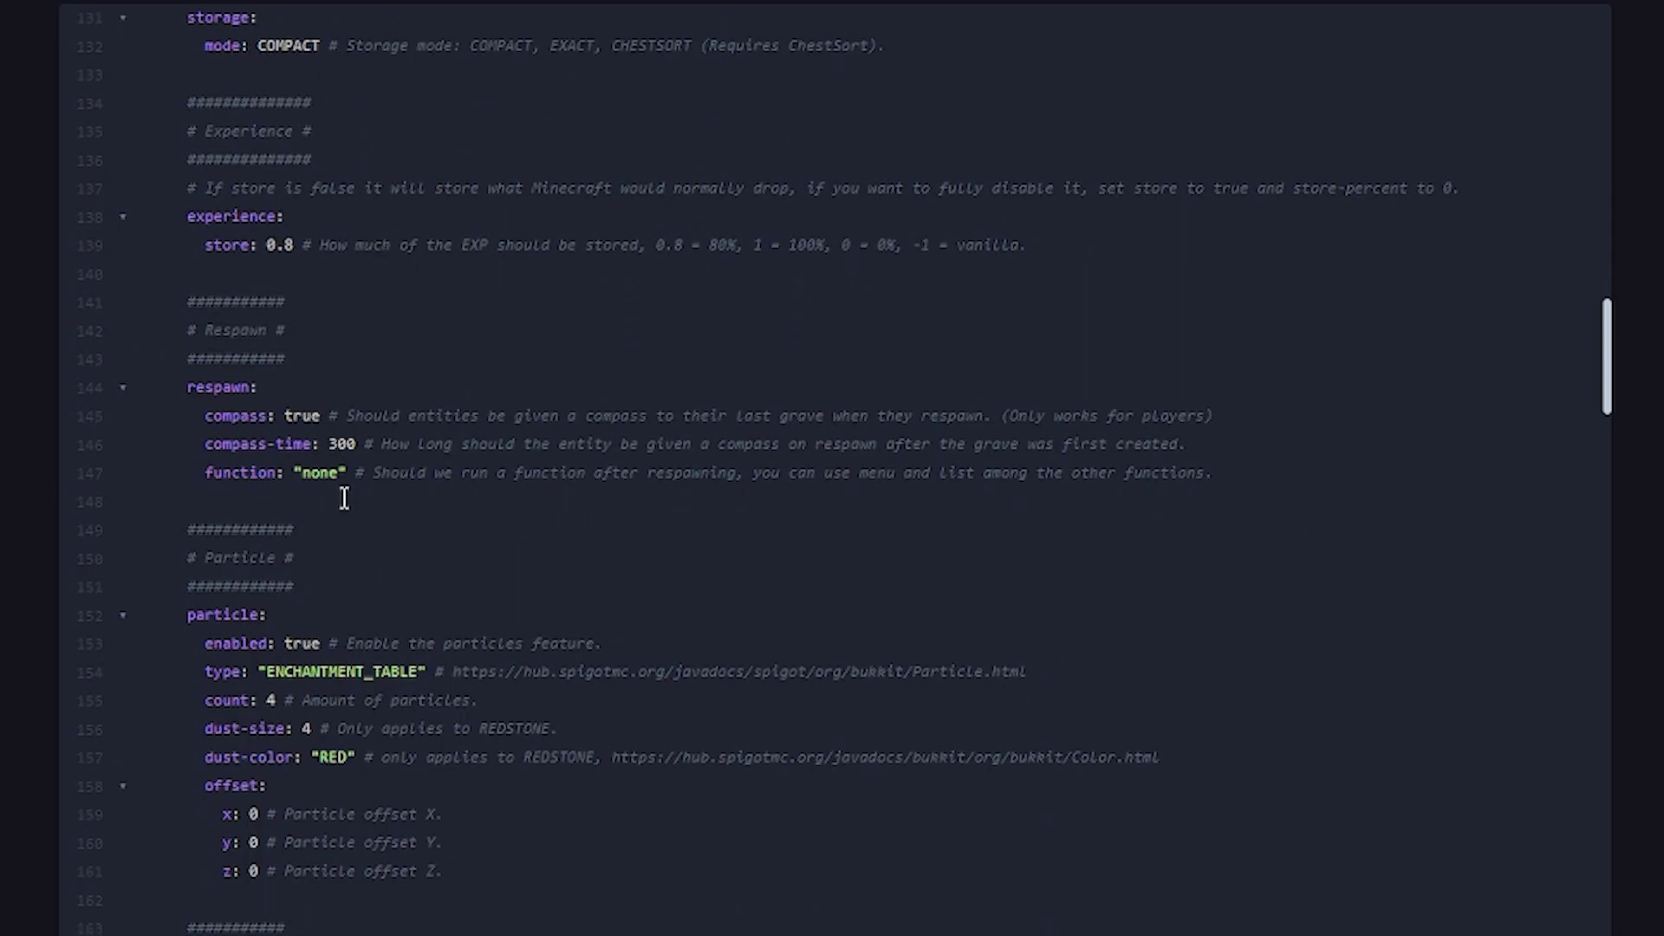
{"action": "scroll", "coordinate": [344, 499], "scroll_direction": "down", "scroll_amount": 9}
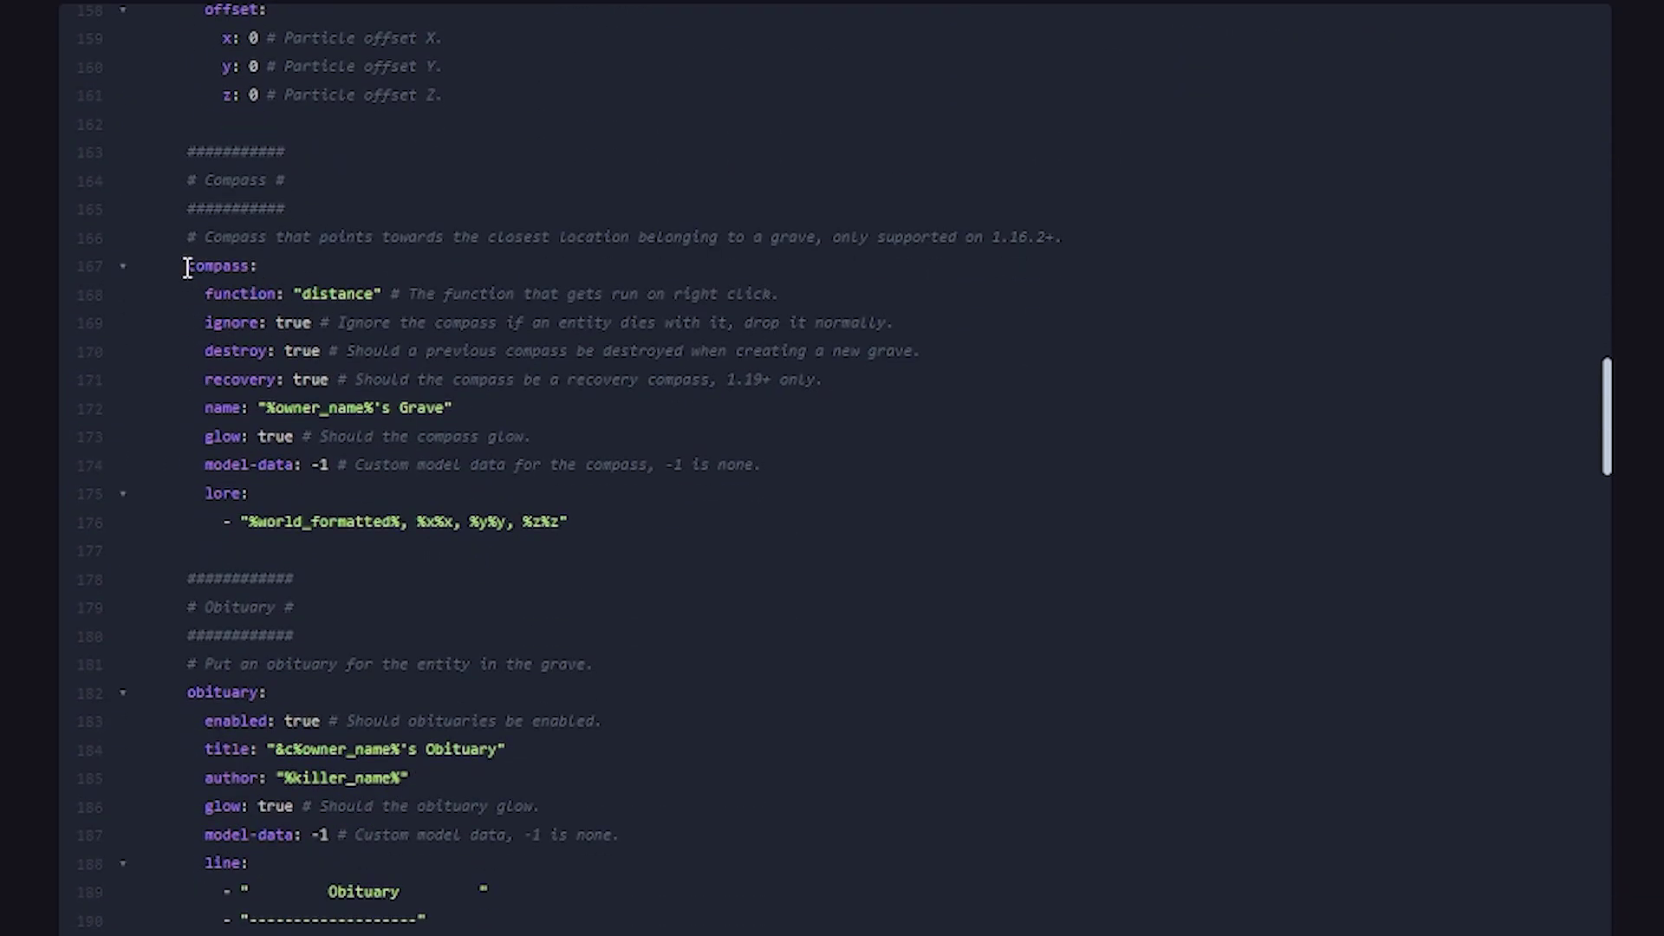
{"action": "left_click_drag", "start_coordinate": [187, 268], "coordinate": [698, 538]}
{"action": "left_click", "coordinate": [702, 537]}
{"action": "left_click_drag", "start_coordinate": [650, 512], "coordinate": [141, 327]}
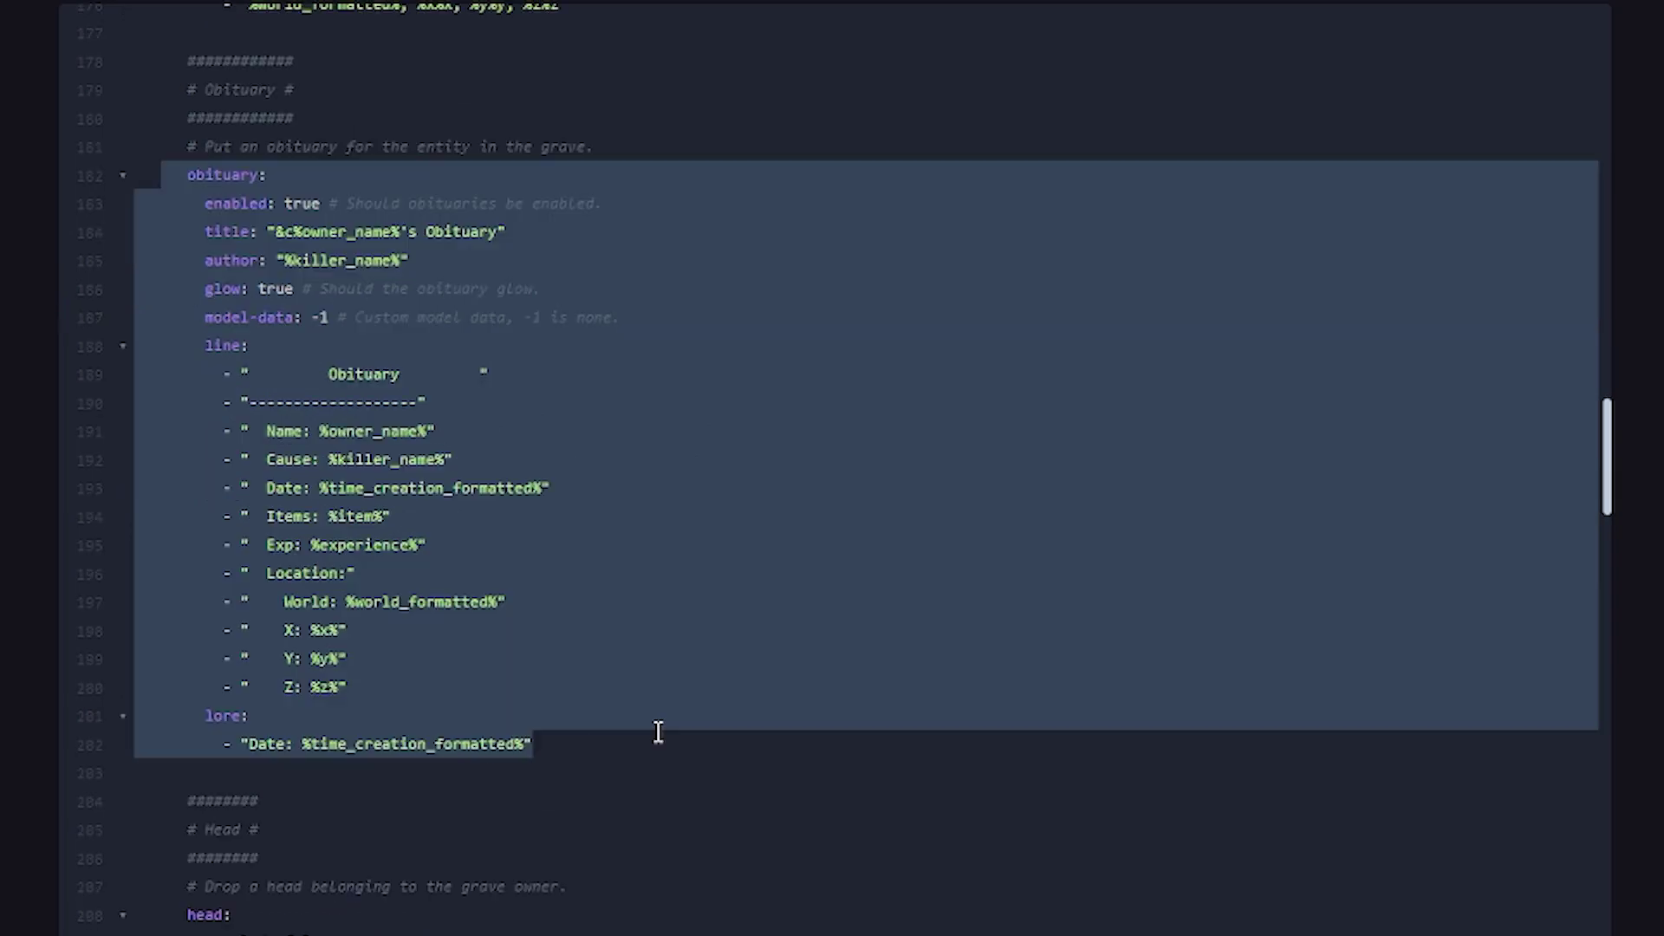
Examine the obituary book text, the head drop options and the grave zombie settings in grave.yml.
{"action": "left_click", "coordinate": [598, 743]}
{"action": "left_click_drag", "start_coordinate": [598, 743], "coordinate": [107, 177]}
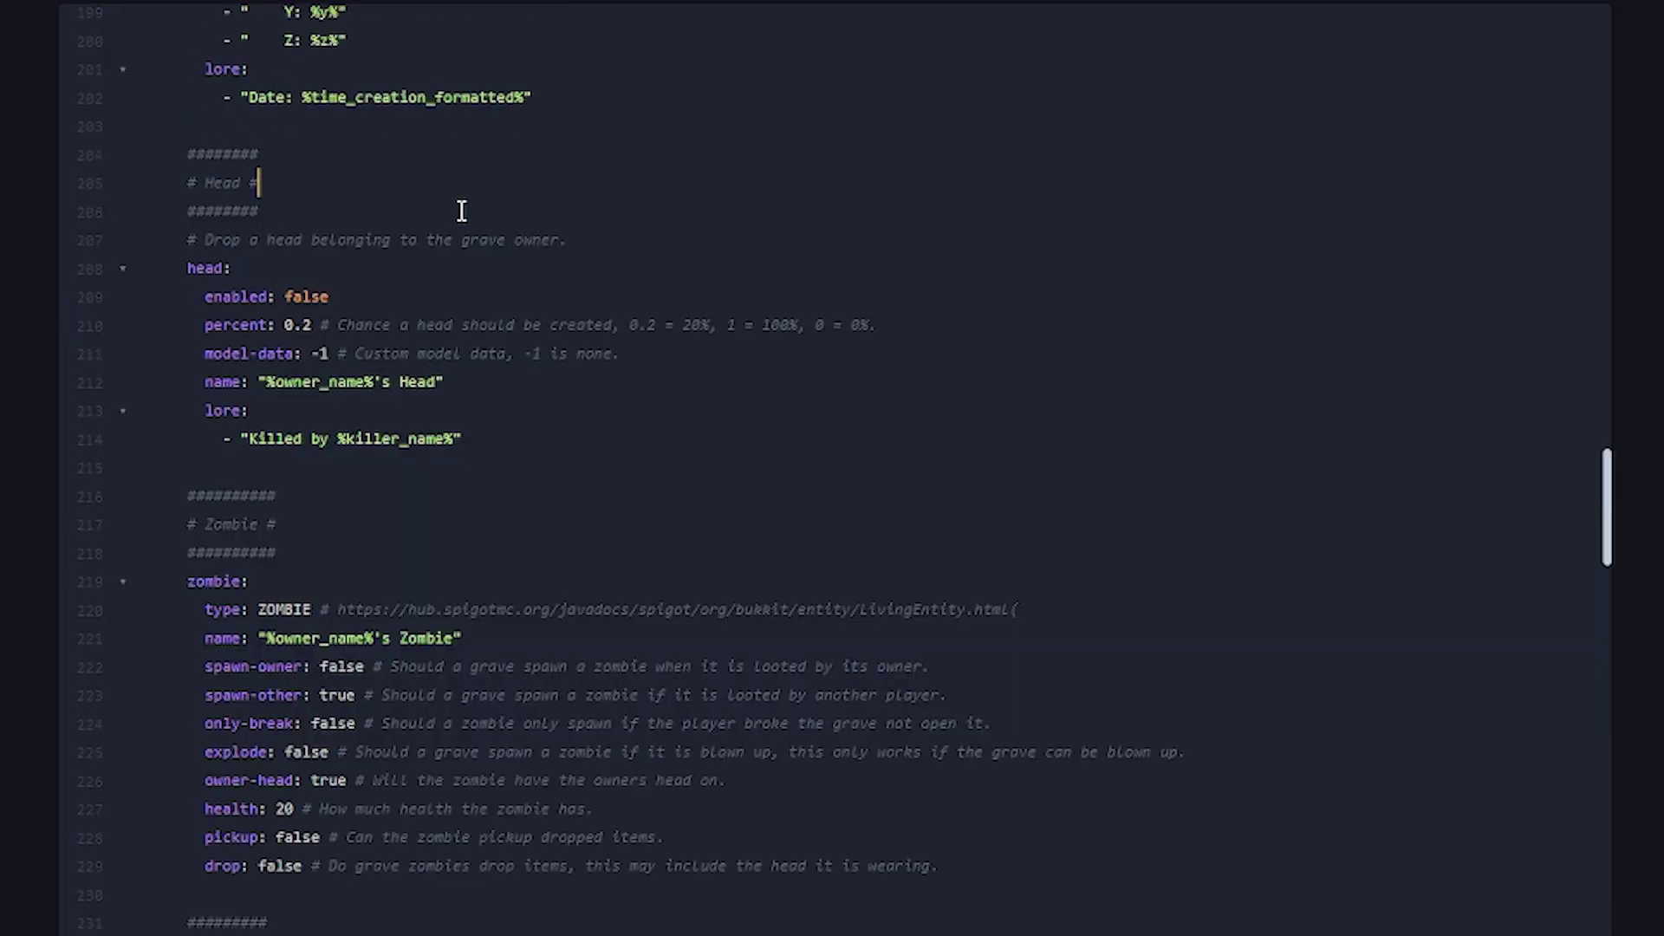
{"action": "scroll", "coordinate": [554, 215], "scroll_direction": "down", "scroll_amount": 2}
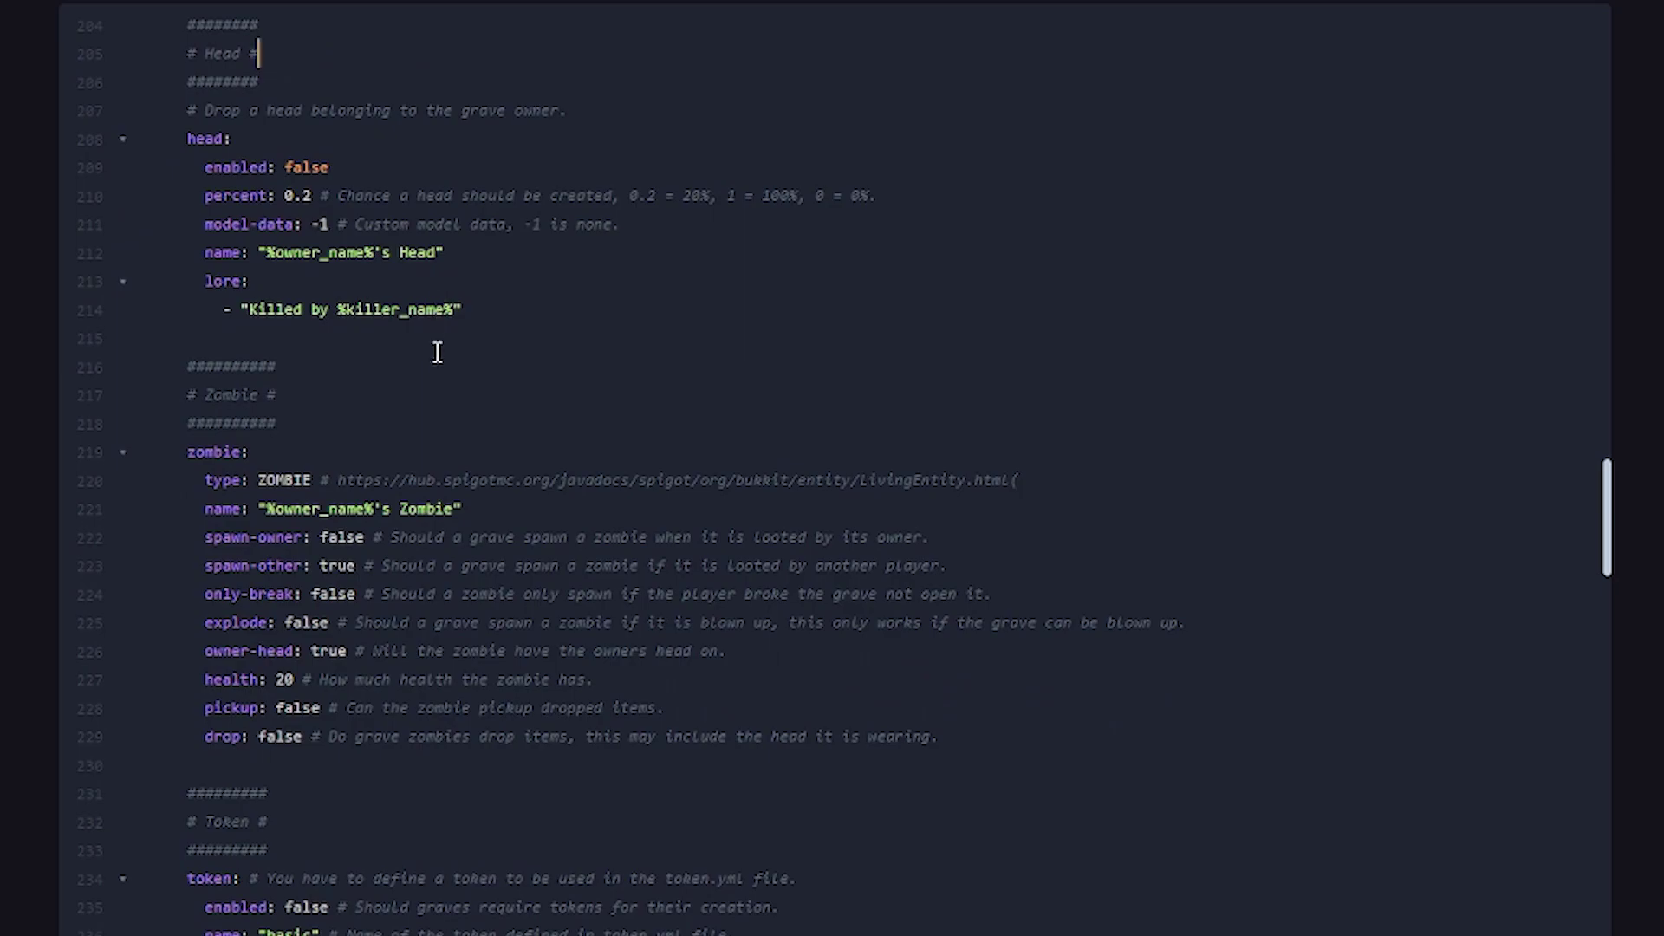
{"action": "left_click", "coordinate": [440, 391]}
{"action": "scroll", "coordinate": [465, 453], "scroll_direction": "down", "scroll_amount": 3}
{"action": "scroll", "coordinate": [428, 554], "scroll_direction": "up", "scroll_amount": 12}
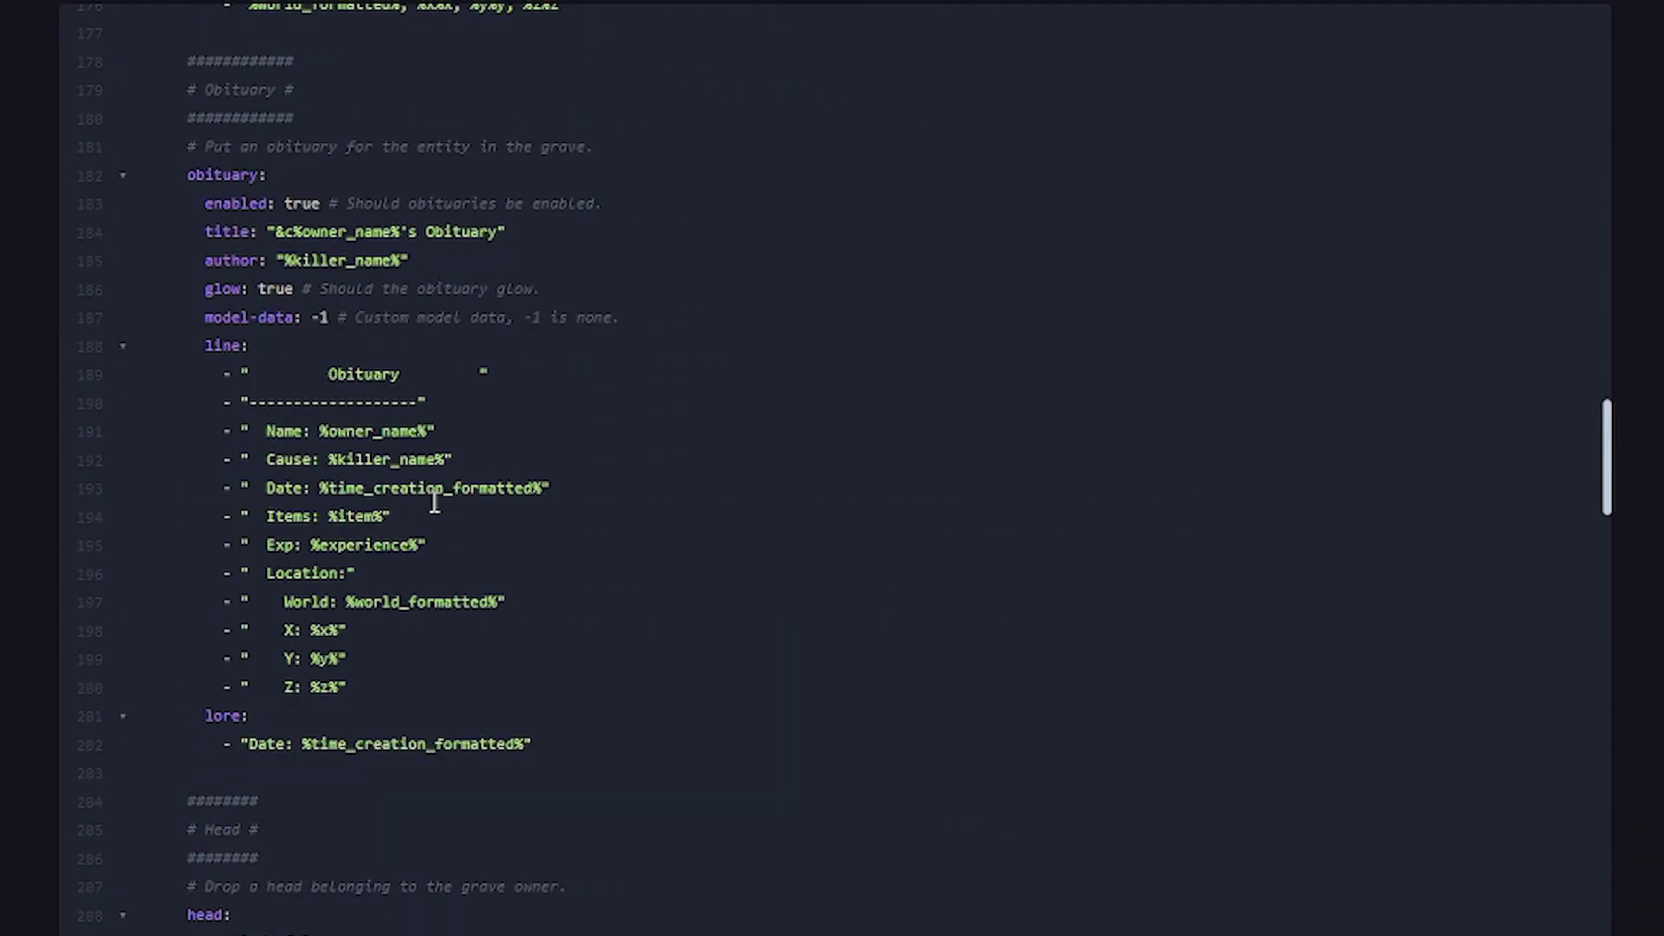
Examine the remaining grave.yml sections, from token and virtual inventory through plugin integrations, ignored items and death causes to the grave menu slots.
{"action": "scroll", "coordinate": [468, 519], "scroll_direction": "down", "scroll_amount": 20}
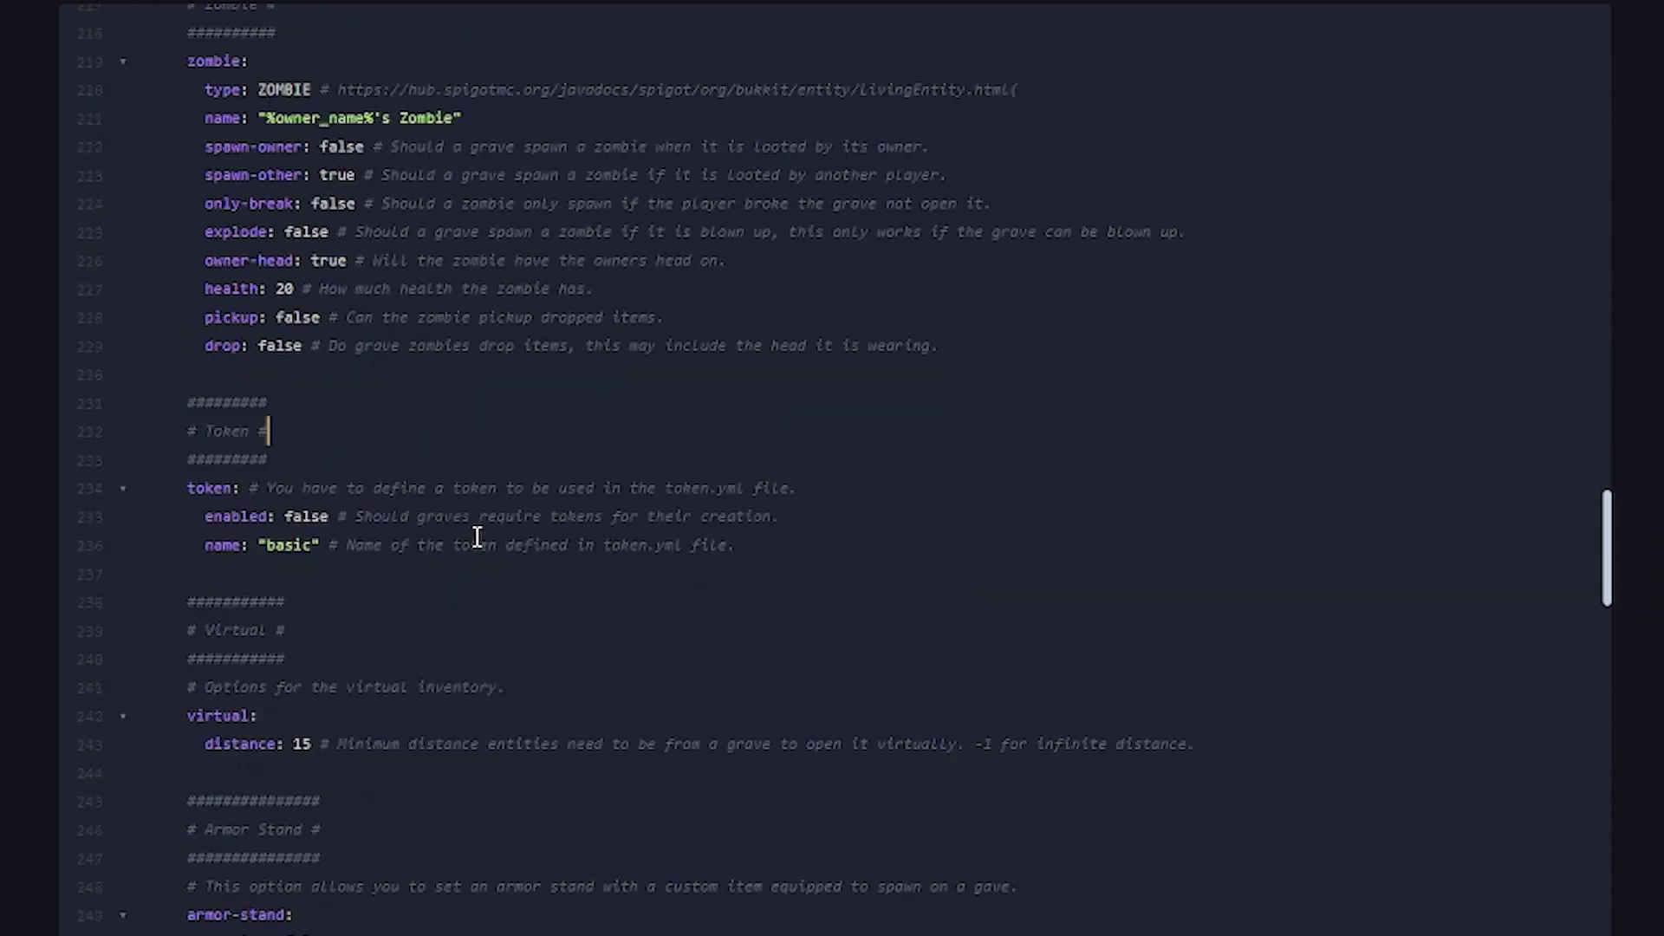
{"action": "scroll", "coordinate": [495, 516], "scroll_direction": "down", "scroll_amount": 20}
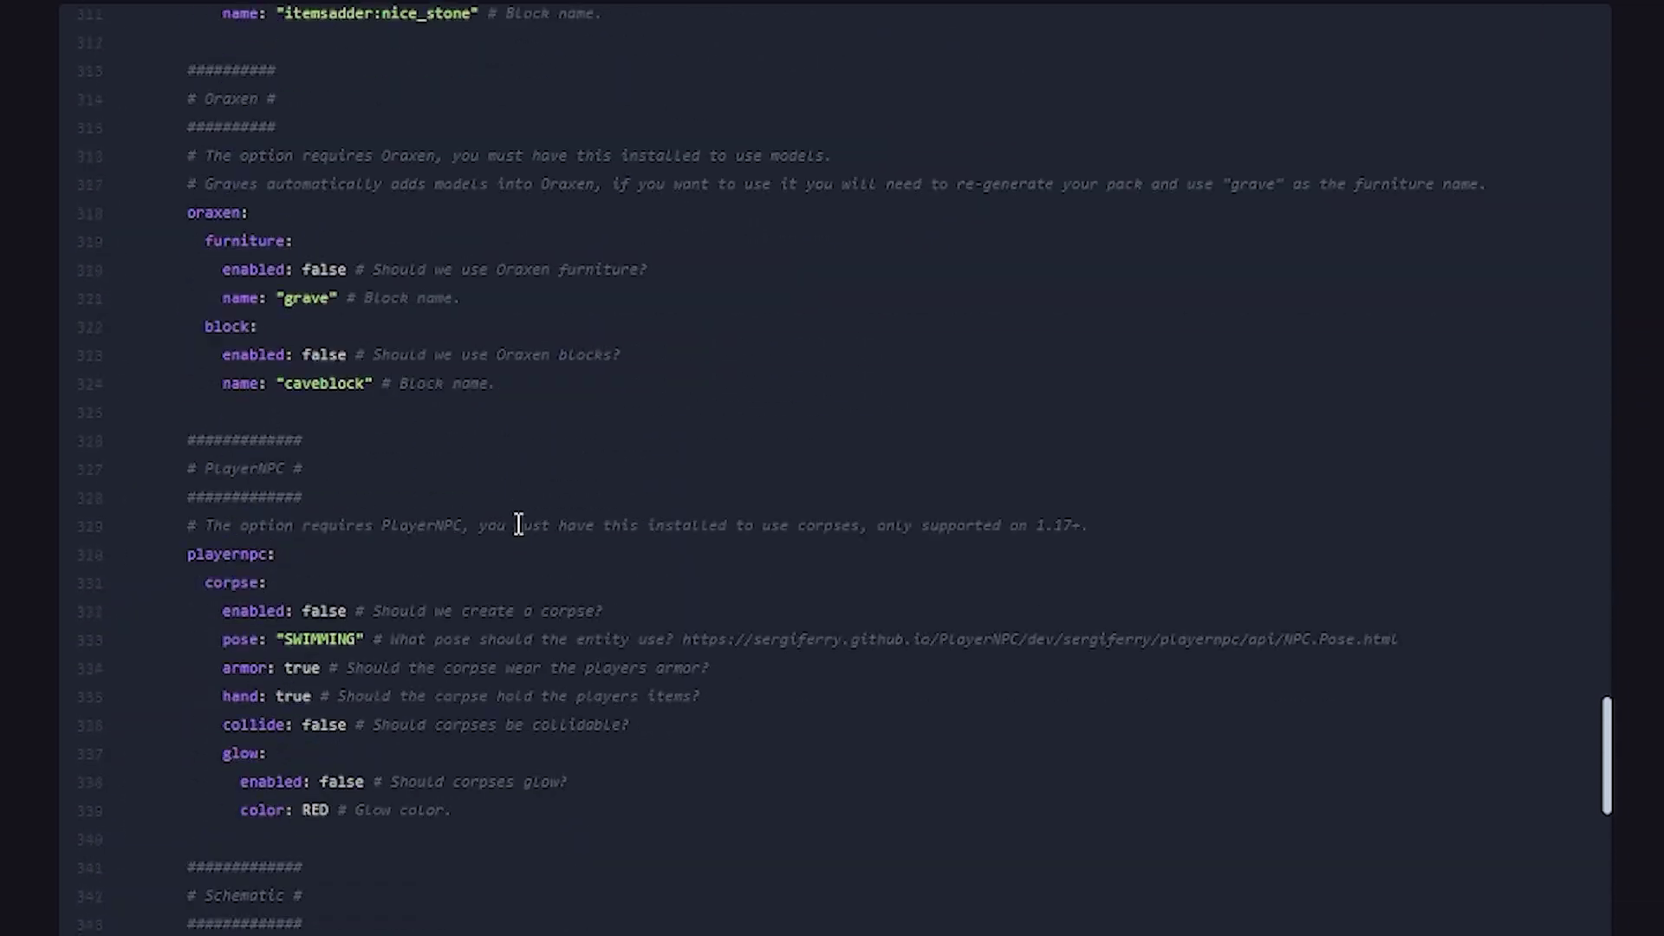
{"action": "scroll", "coordinate": [527, 536], "scroll_direction": "down", "scroll_amount": 20}
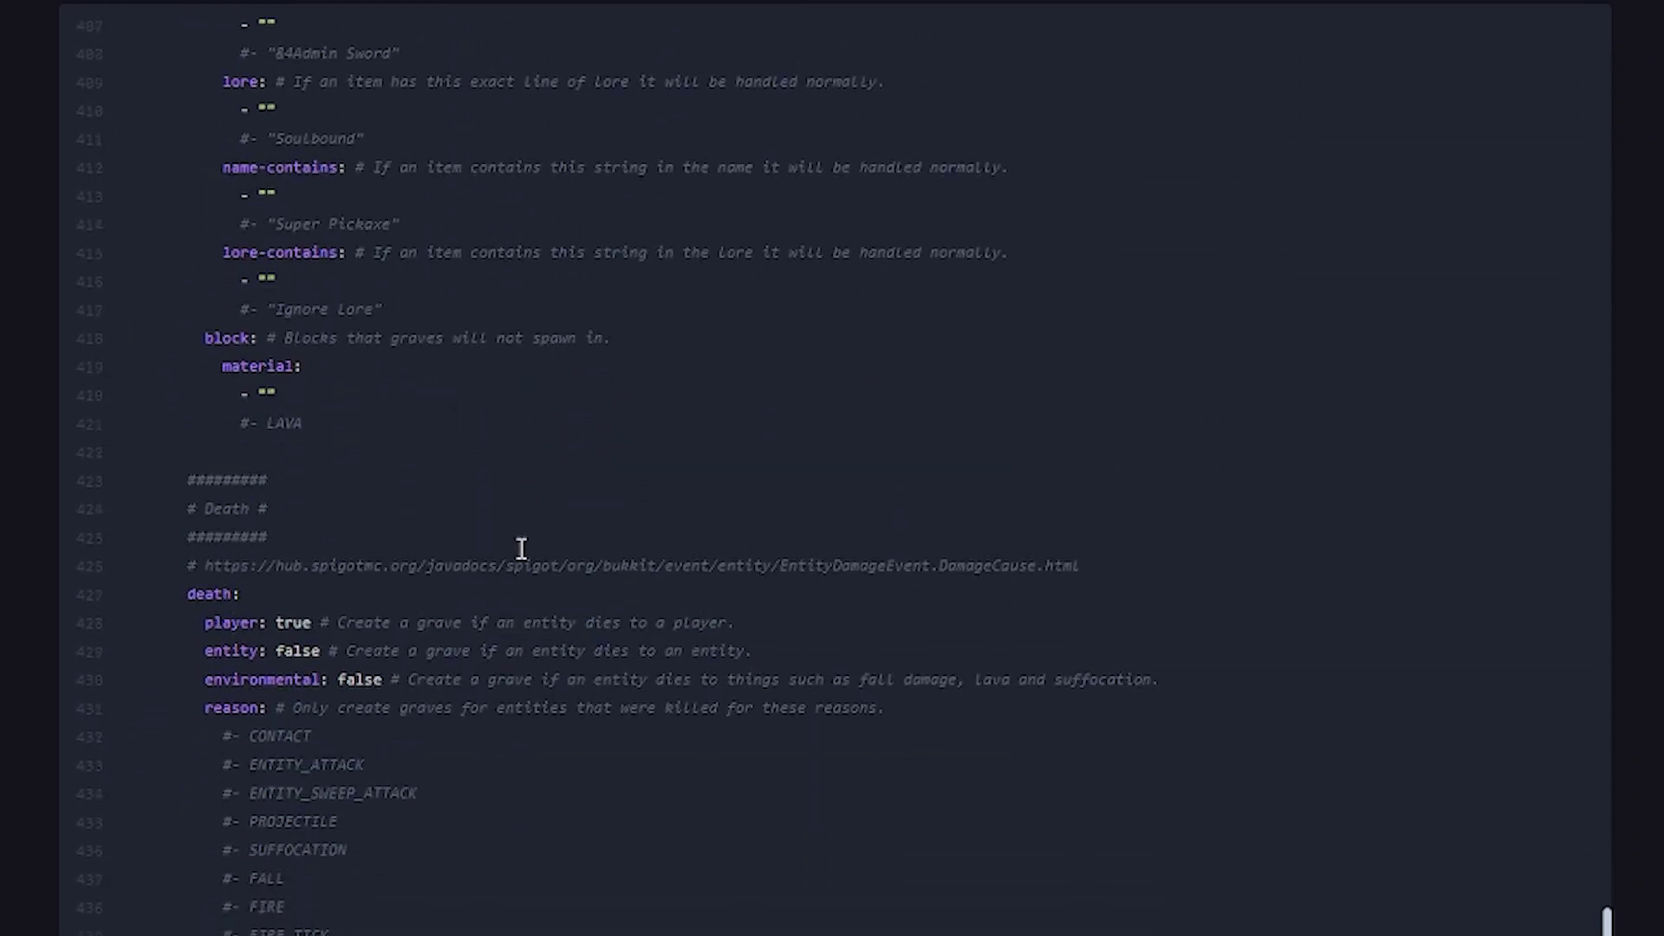
{"action": "scroll", "coordinate": [511, 554], "scroll_direction": "down", "scroll_amount": 20}
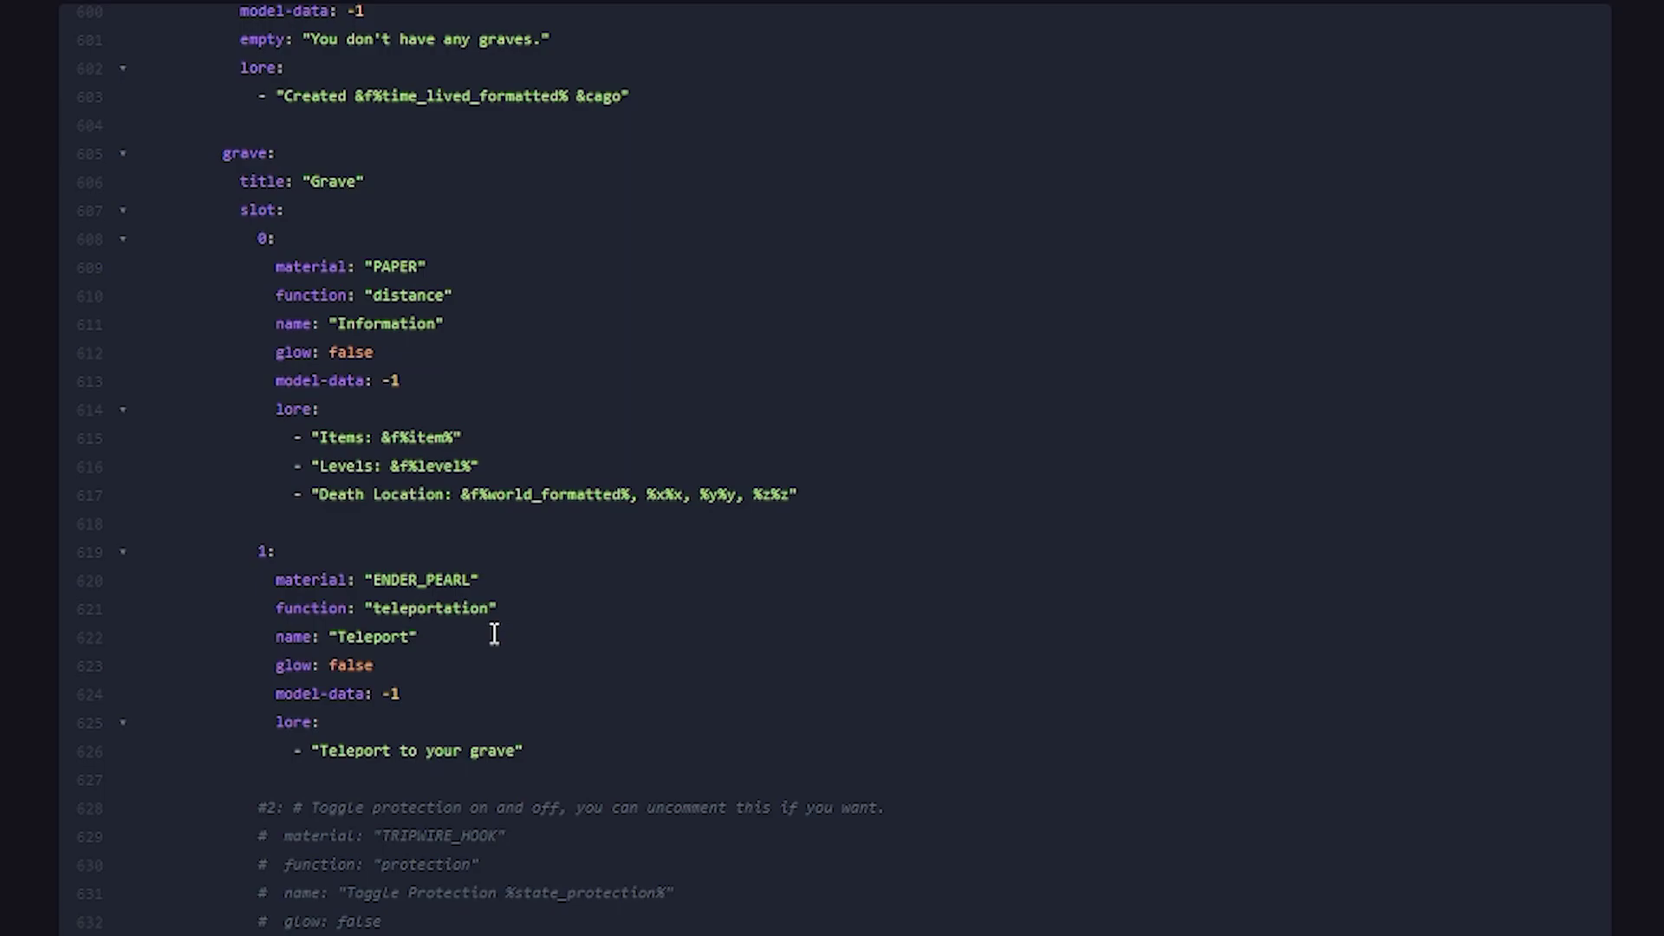
{"action": "scroll", "coordinate": [654, 164], "scroll_direction": "up", "scroll_amount": 20}
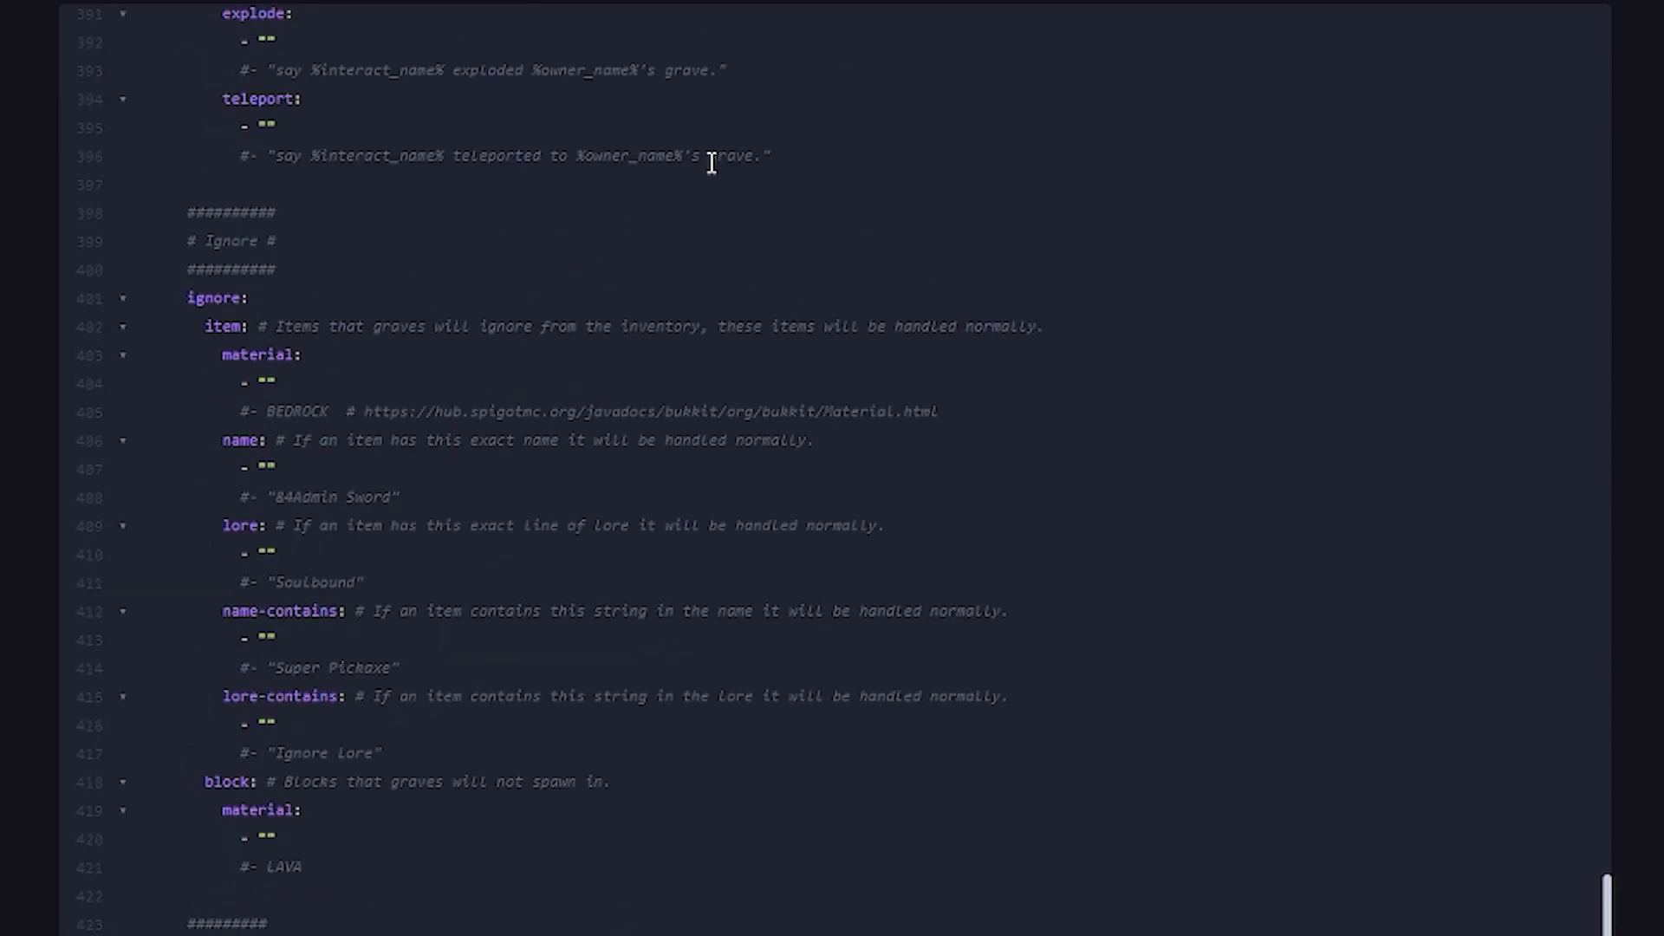
{"action": "scroll", "coordinate": [707, 173], "scroll_direction": "up", "scroll_amount": 10}
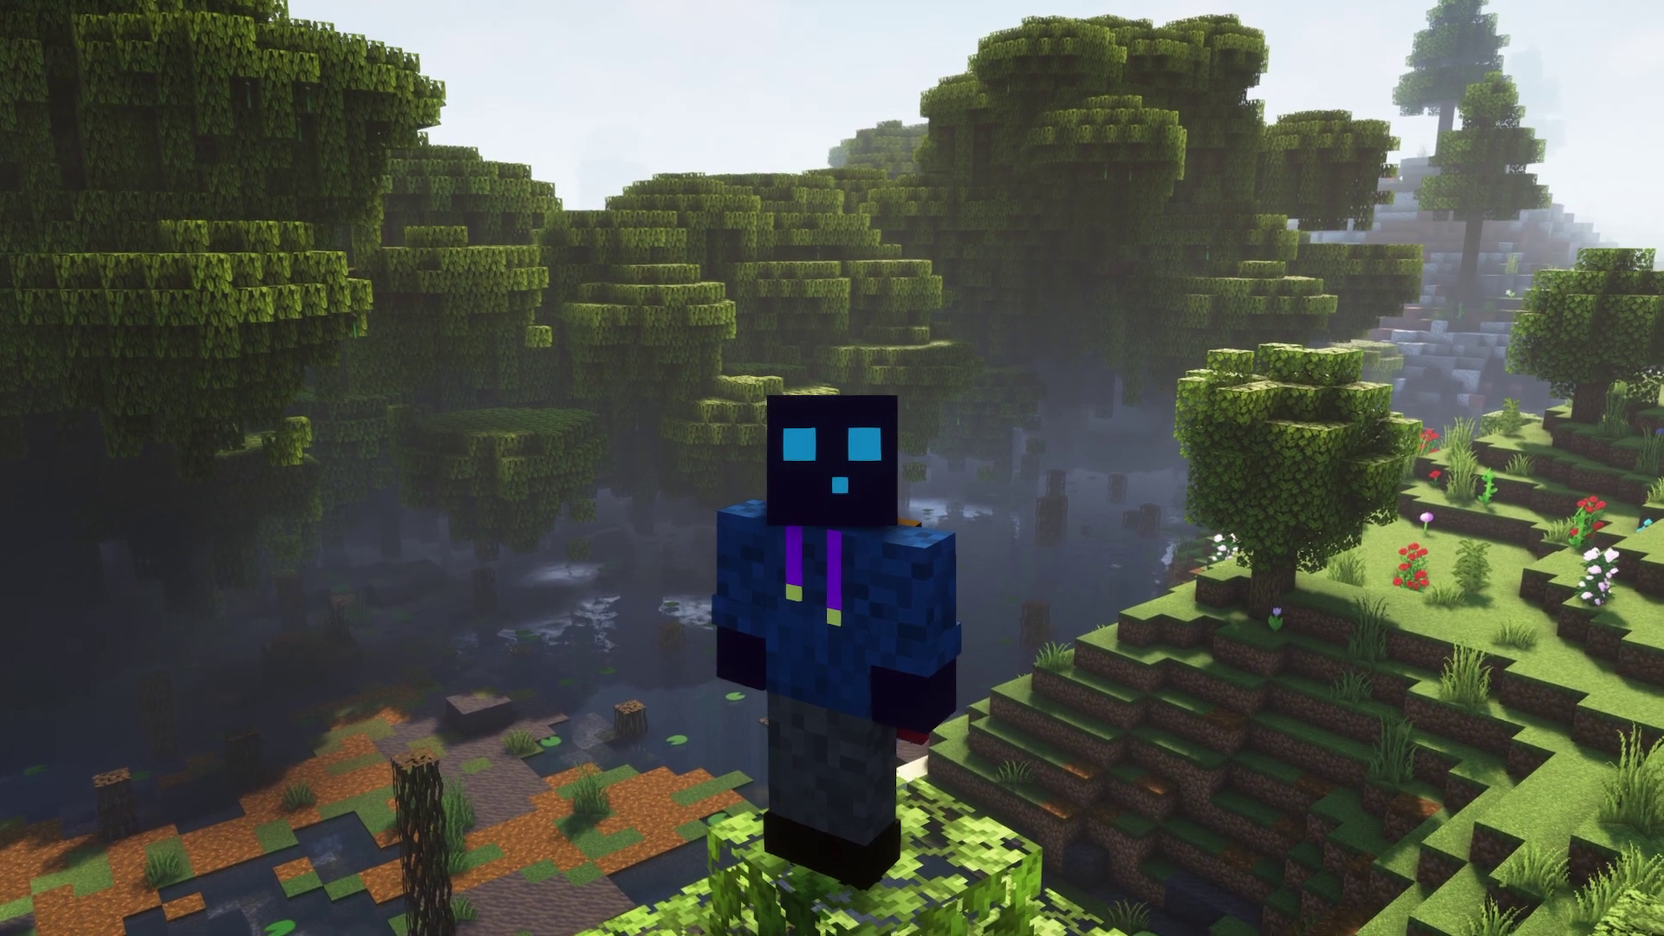